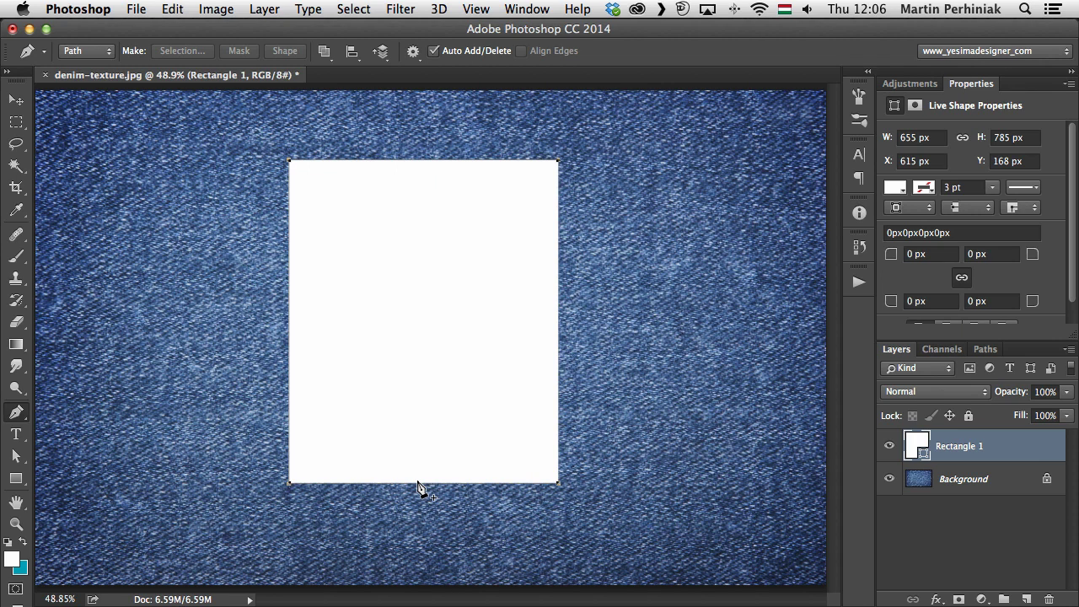
Step: Show the rulers, add a vertical guide at about 900 px, and move the white rectangle so it is centred on the guide
key("v")
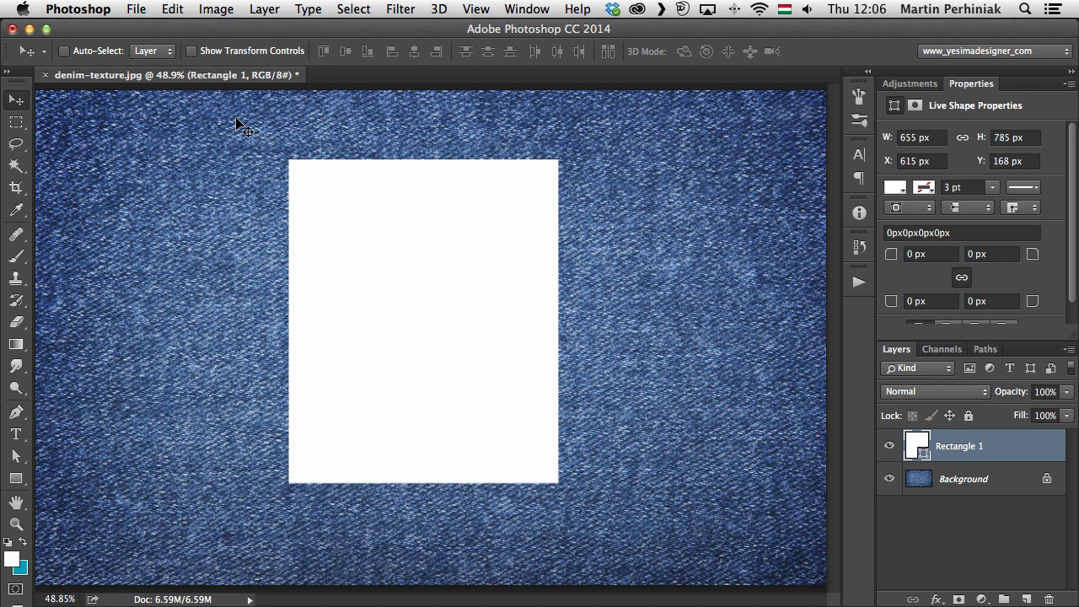
key("super+r")
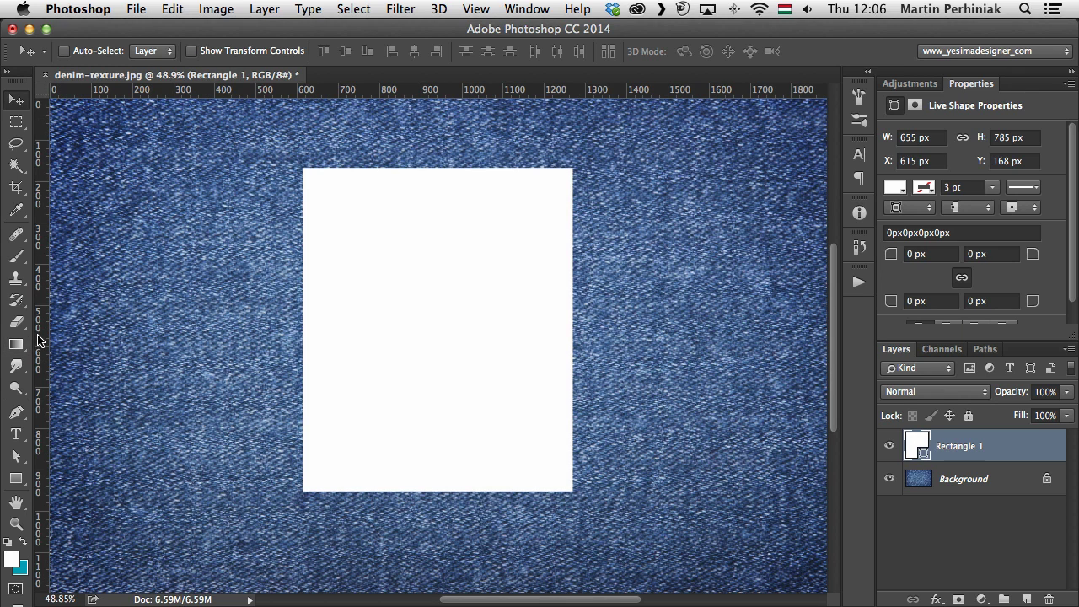
left_click_drag(37, 340, 421, 331)
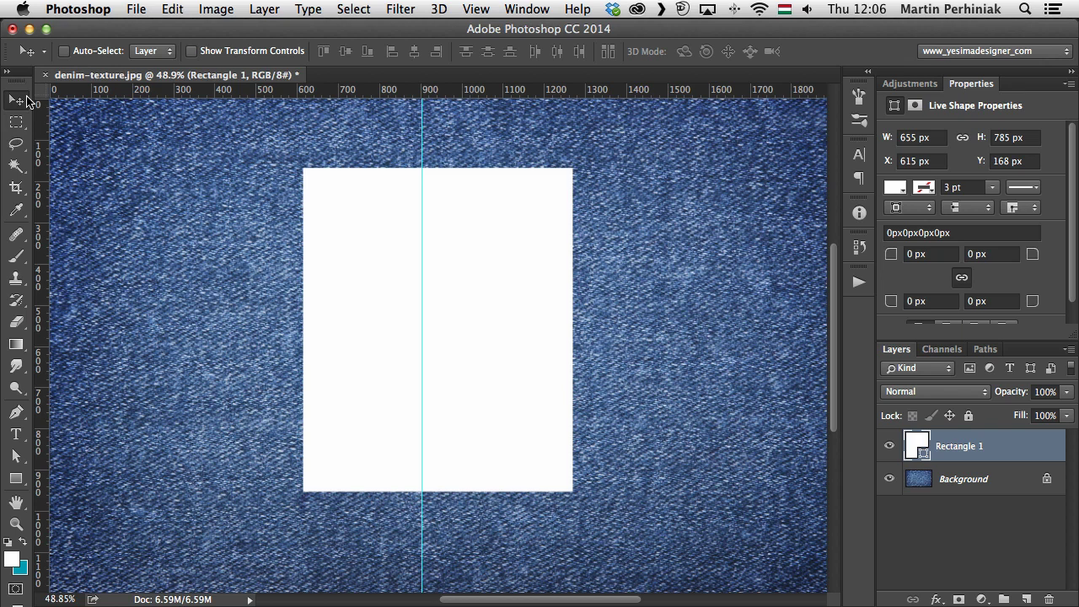
left_click_drag(534, 225, 513, 236)
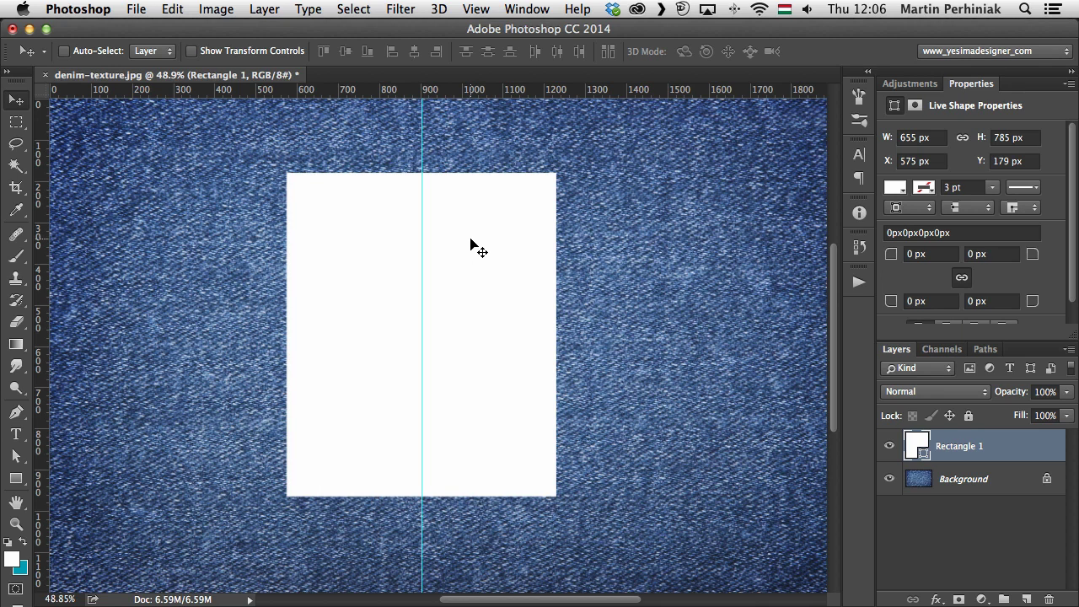
Step: Add an anchor point with the Pen tool where the guide crosses the rectangle's bottom edge
key("p")
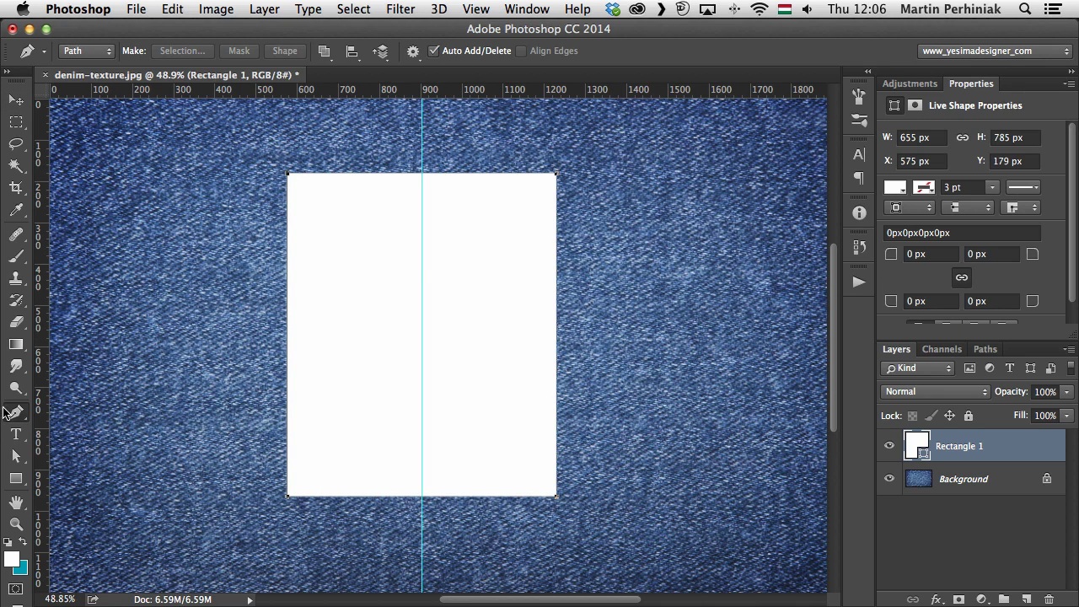
left_click(422, 497)
key("super+z")
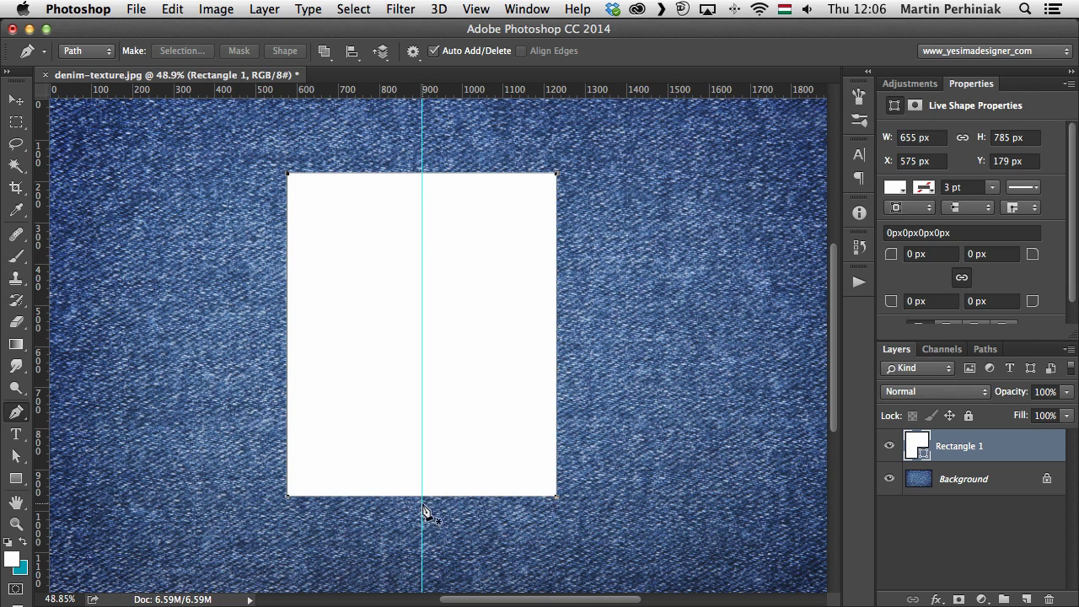
left_click(423, 498)
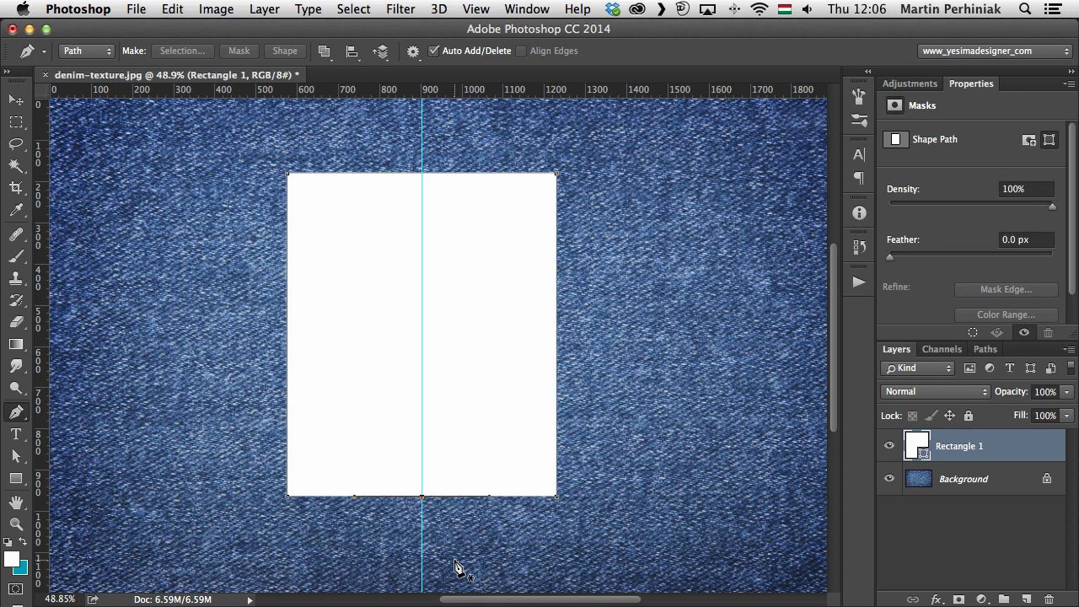
Step: Move the new bottom-centre anchor point straight down 100 px, bringing the shape's height to 885 px
key("a")
left_click(422, 497)
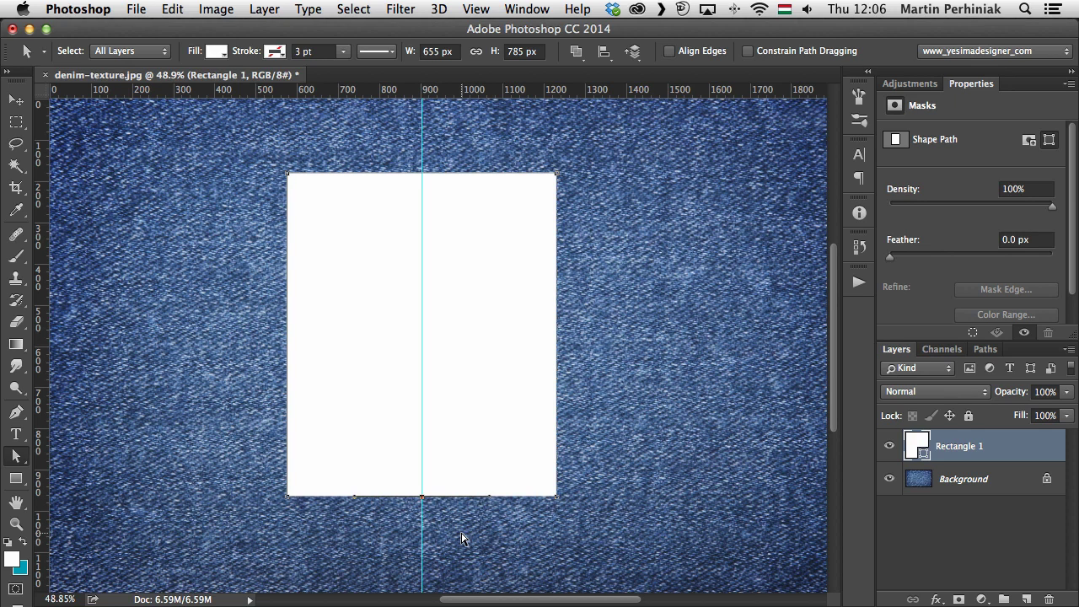
key("shift+Down")
key("shift+Down")
key("shift+Down")
key("shift+Down")
key("shift+Down")
key("shift+Down")
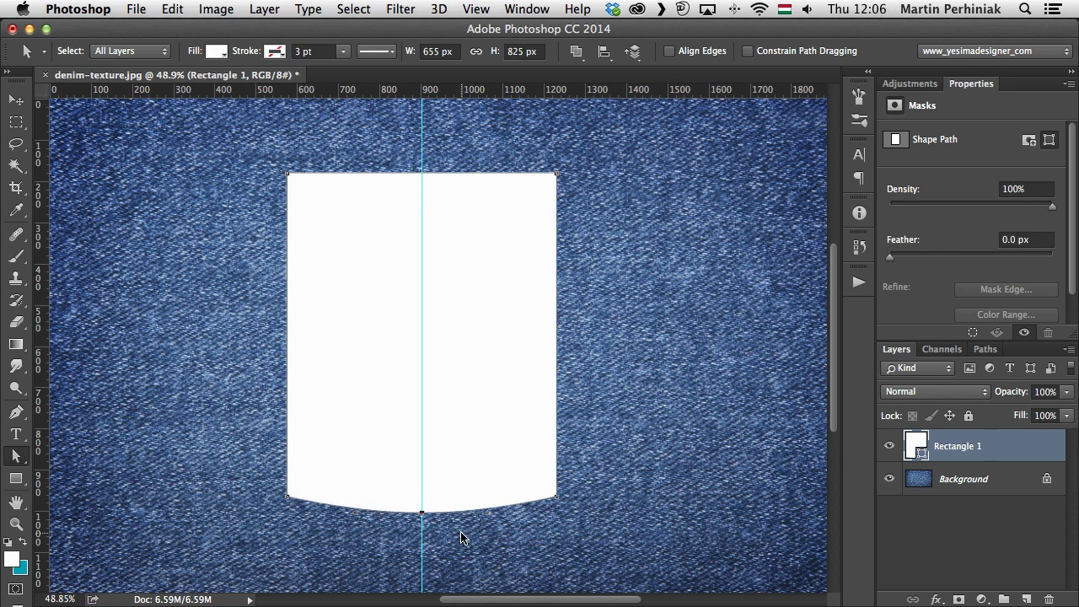
key("shift+Down")
key("shift+Down")
key("shift+Down")
key("shift+Down")
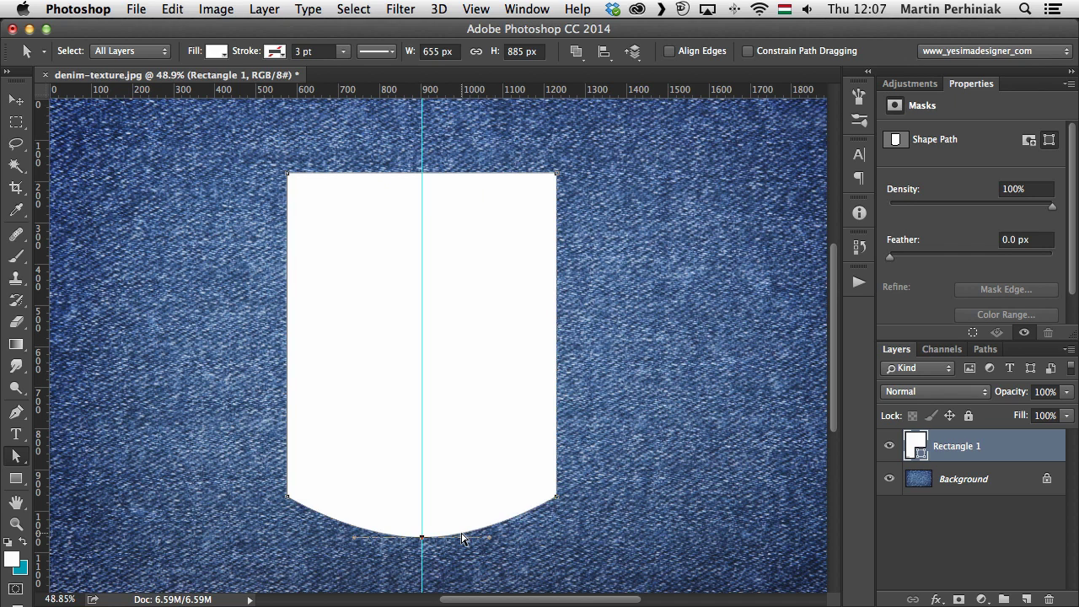
Step: Convert the shape's bottom-centre anchor point to a sharp corner with the Convert Point tool
key("p")
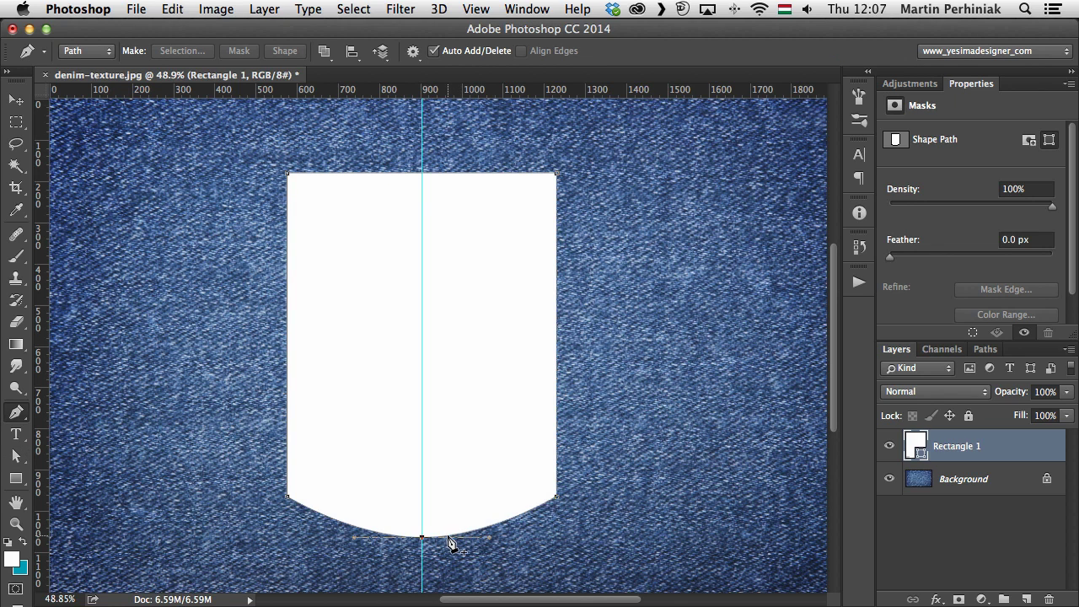
left_click_drag(16, 412, 98, 478)
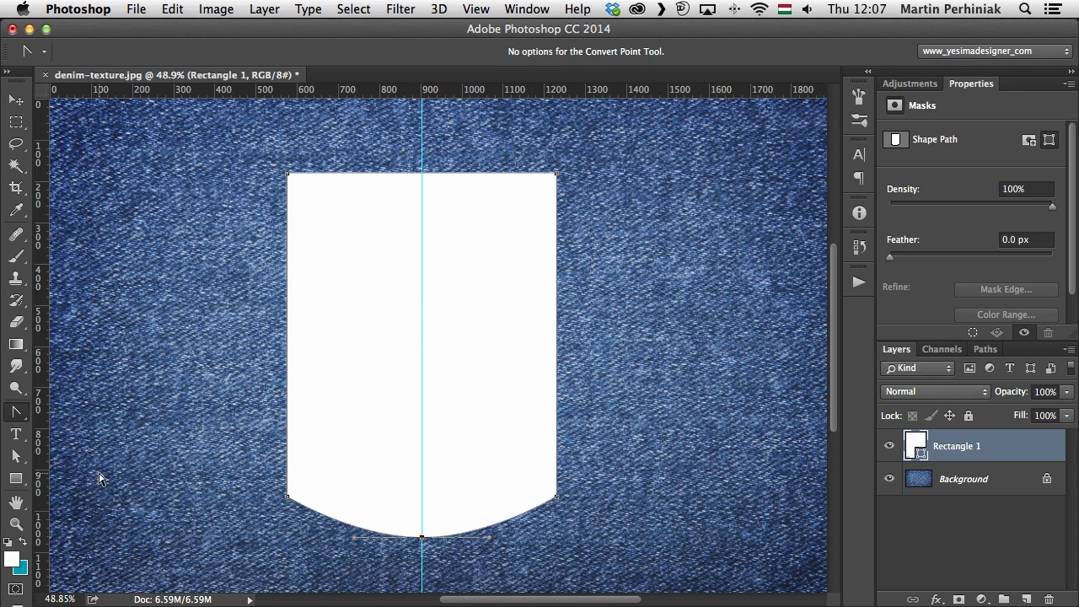
left_click(422, 537)
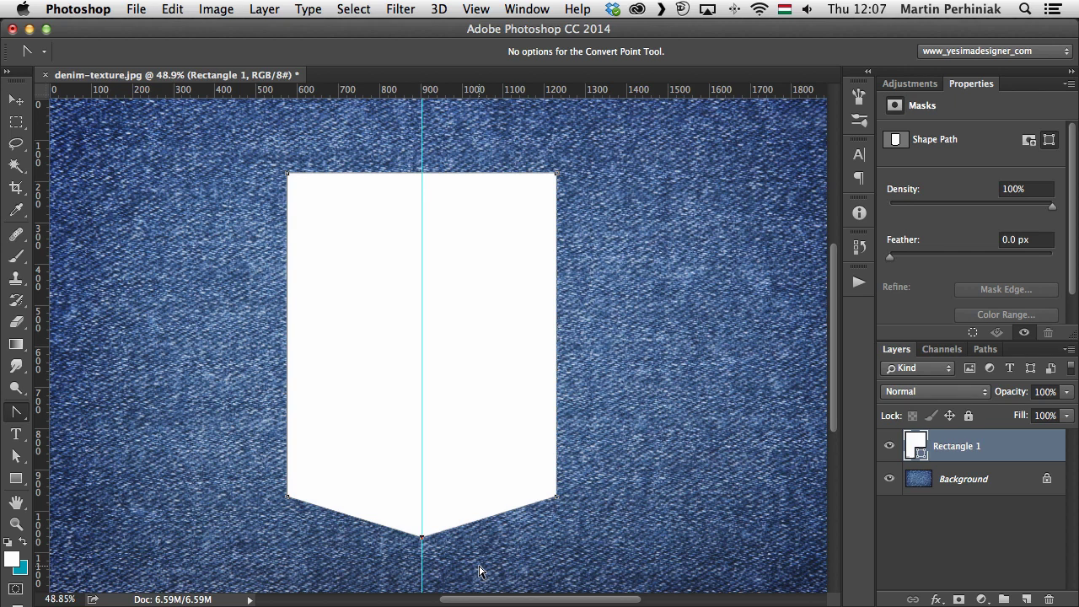
Step: Widen the shape's top by moving its upper-right corner 30 px outward and its upper-left corner 30 px outward, to 715 px wide
key("a")
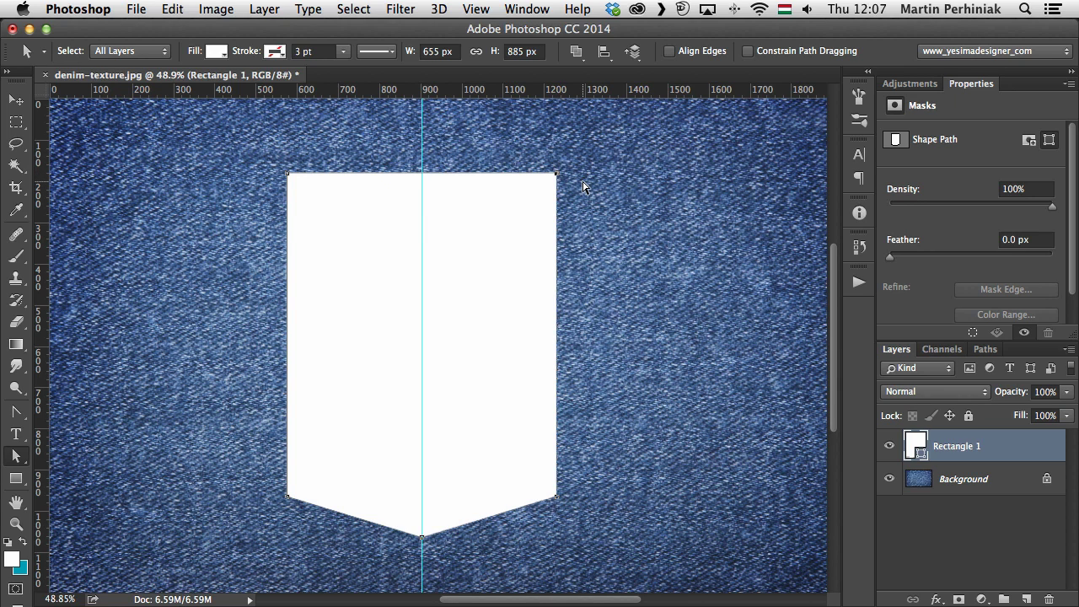
left_click(12, 457)
left_click(69, 469)
key("shift+Right")
key("shift+Right")
key("shift+Right")
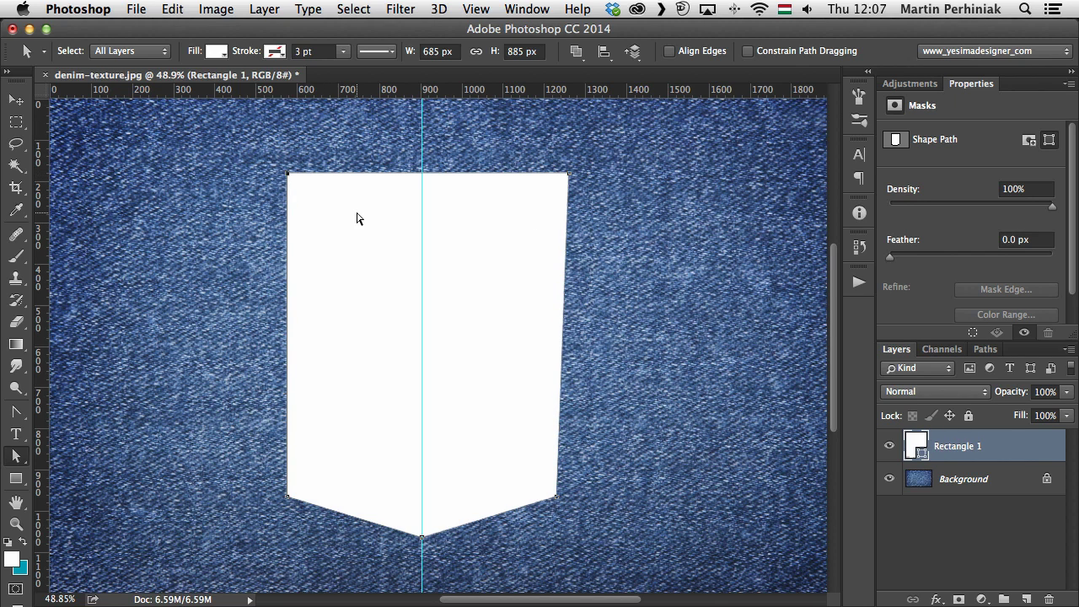
key("shift+Left")
key("shift+Left")
key("shift+Left")
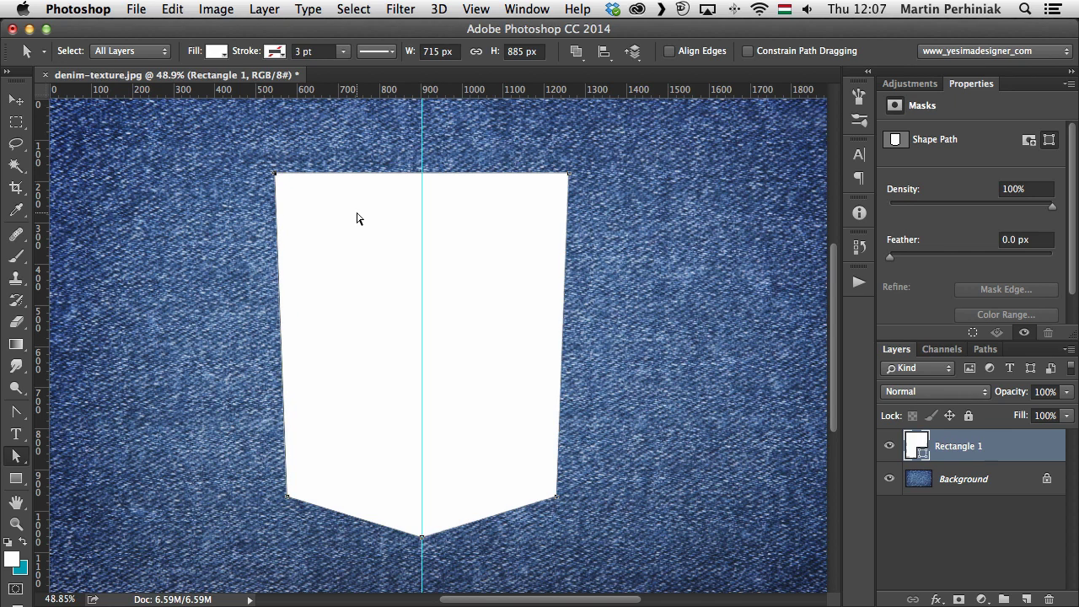
left_click(664, 306)
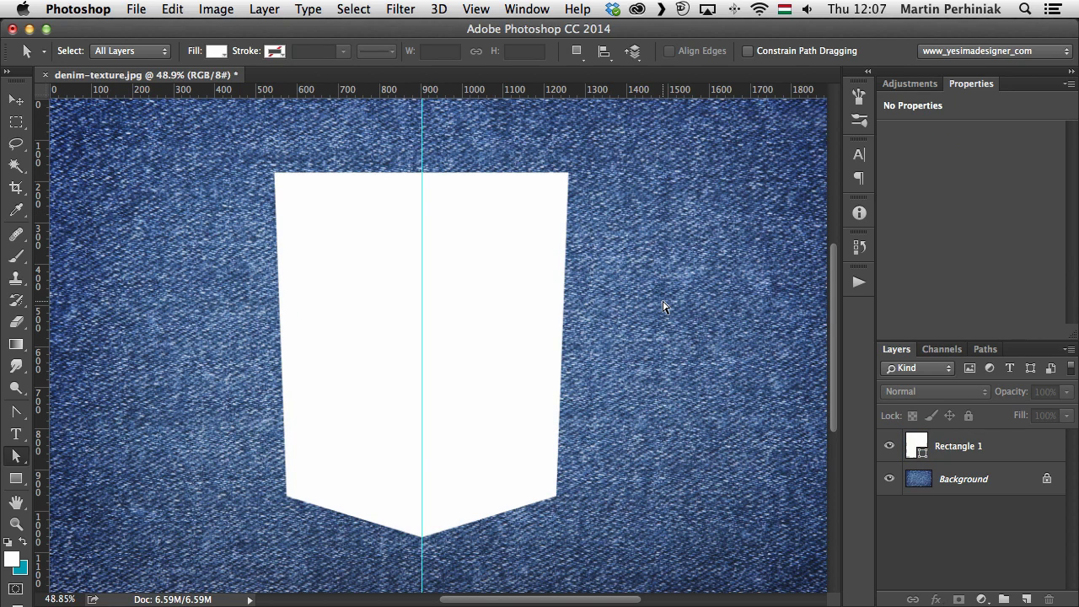
left_click(174, 9)
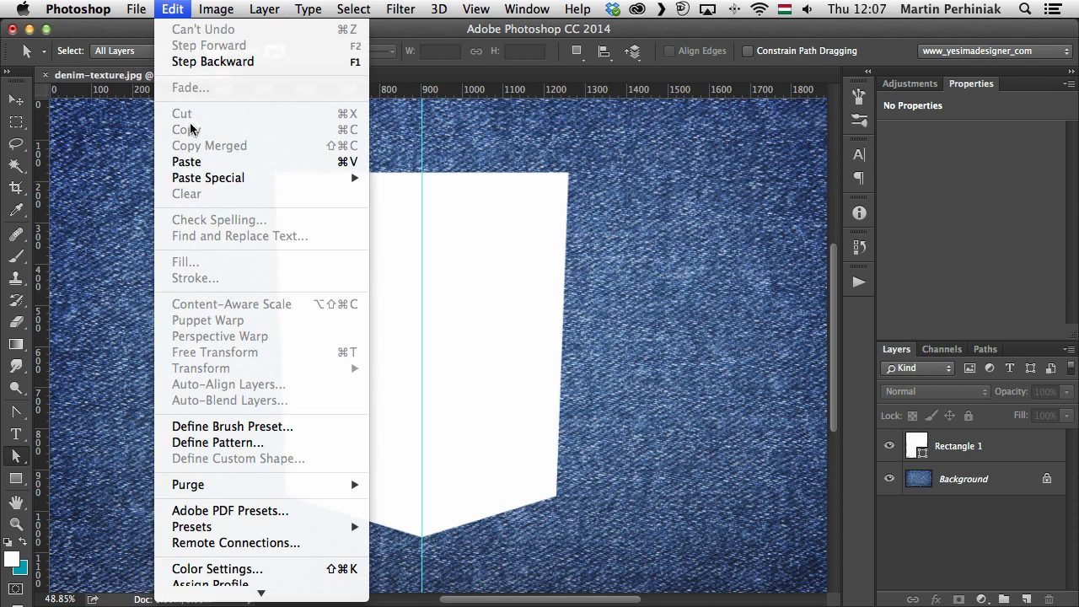
mouse_move(253, 486)
left_click(631, 354)
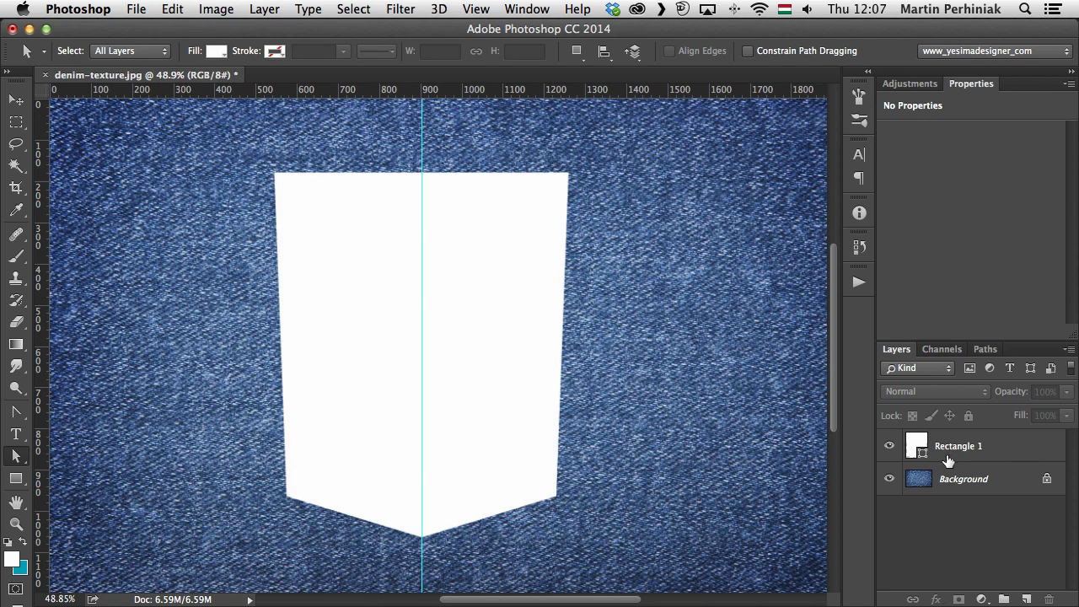
Step: Shorten the Rectangle 1 pocket shape with Free Transform Path to a height of about 773 px, keeping its top edge fixed
left_click(984, 440)
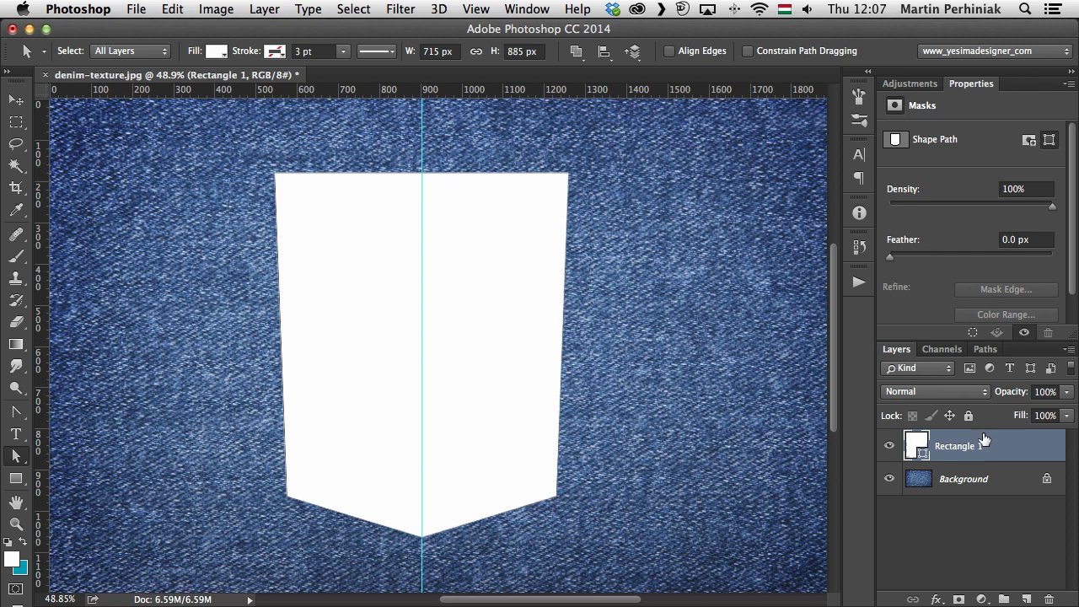
left_click(177, 10)
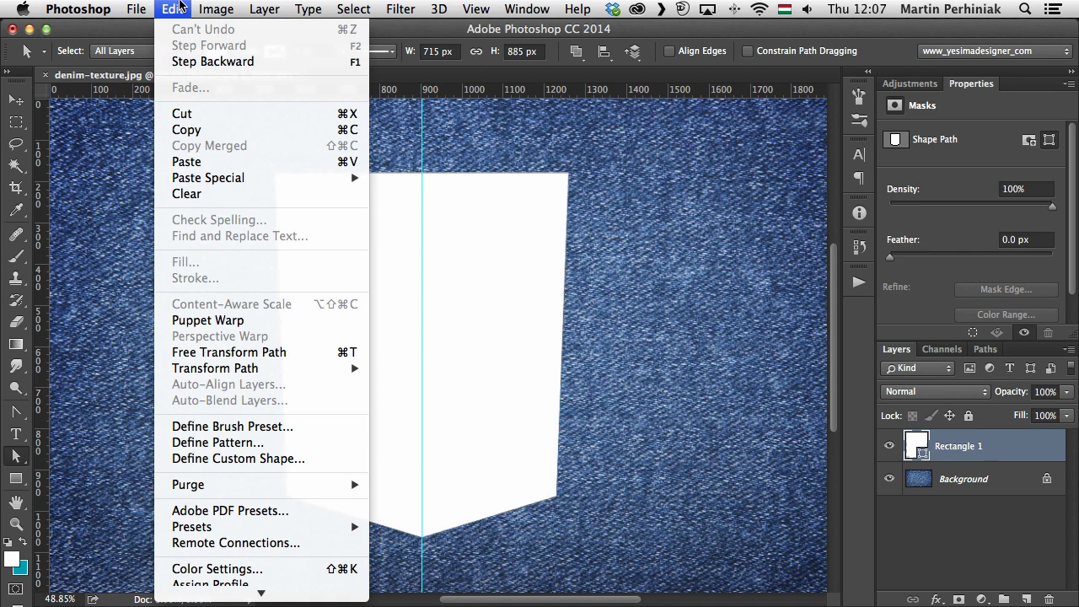
left_click(288, 352)
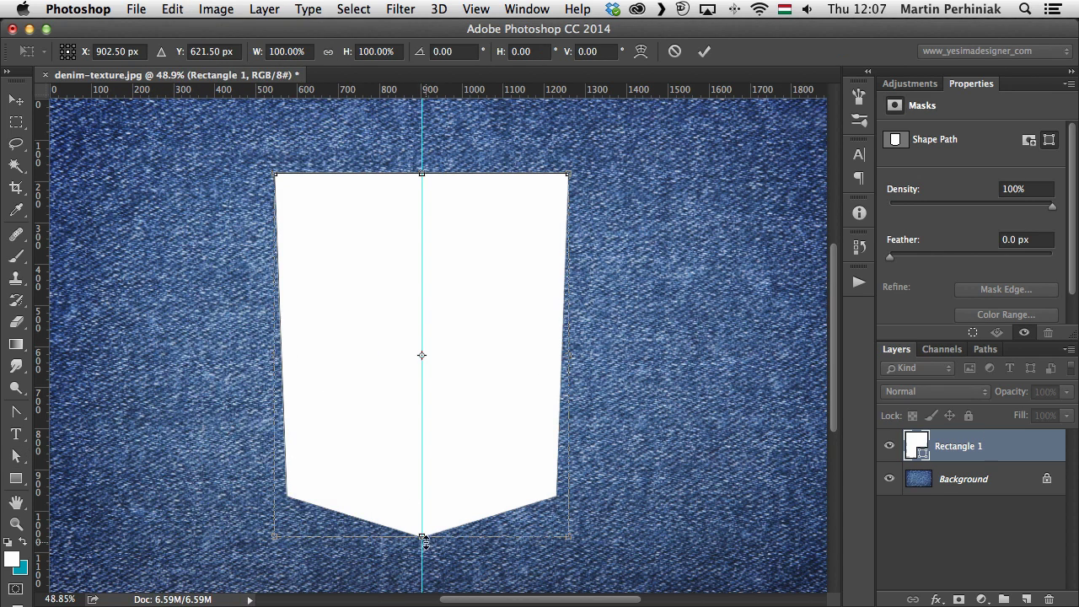
left_click_drag(422, 535, 423, 490)
key("Return")
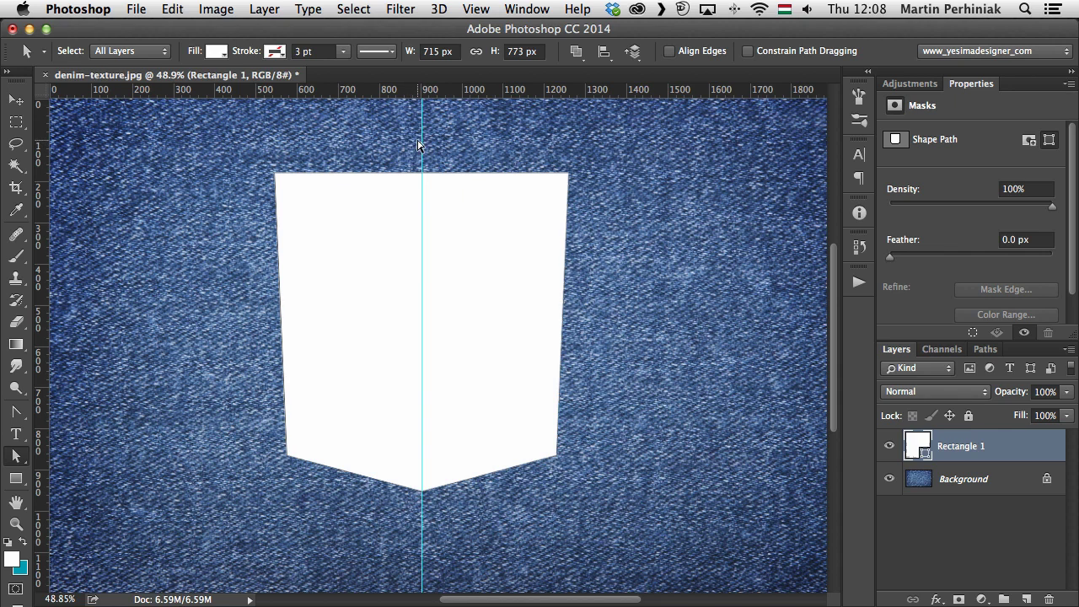
key("v")
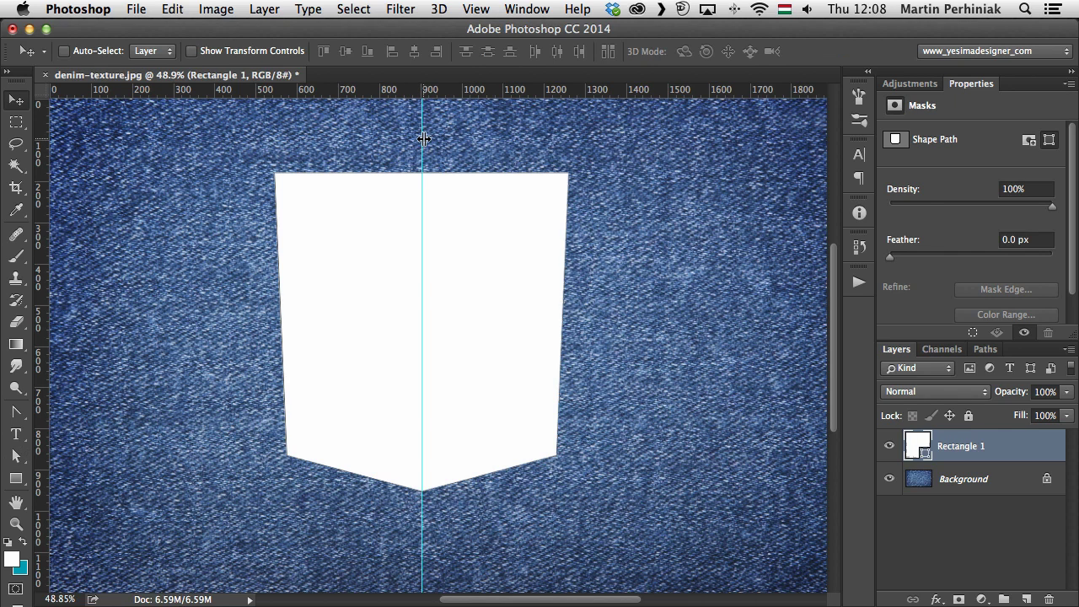
mouse_move(422, 145)
left_mouse_down()
mouse_move(41, 166)
mouse_move(421, 159)
left_mouse_up()
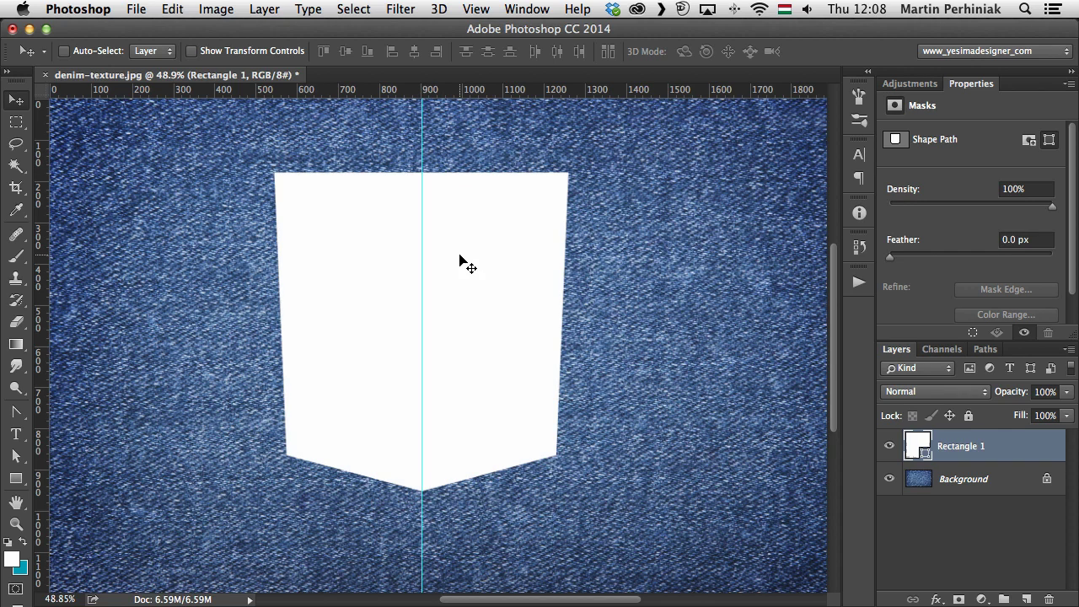
key("super+minus")
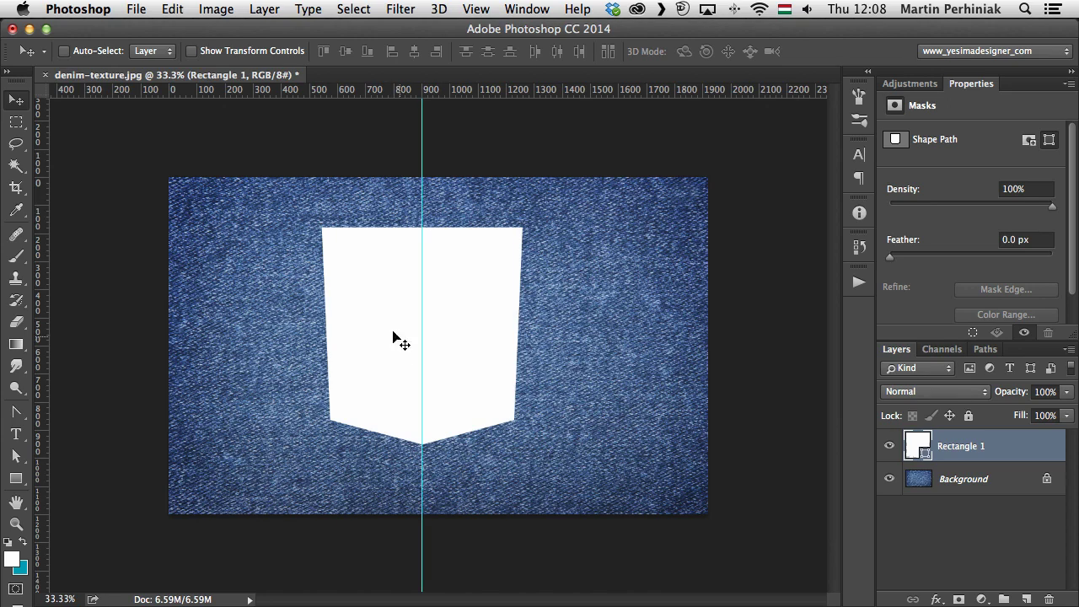
key("super+0")
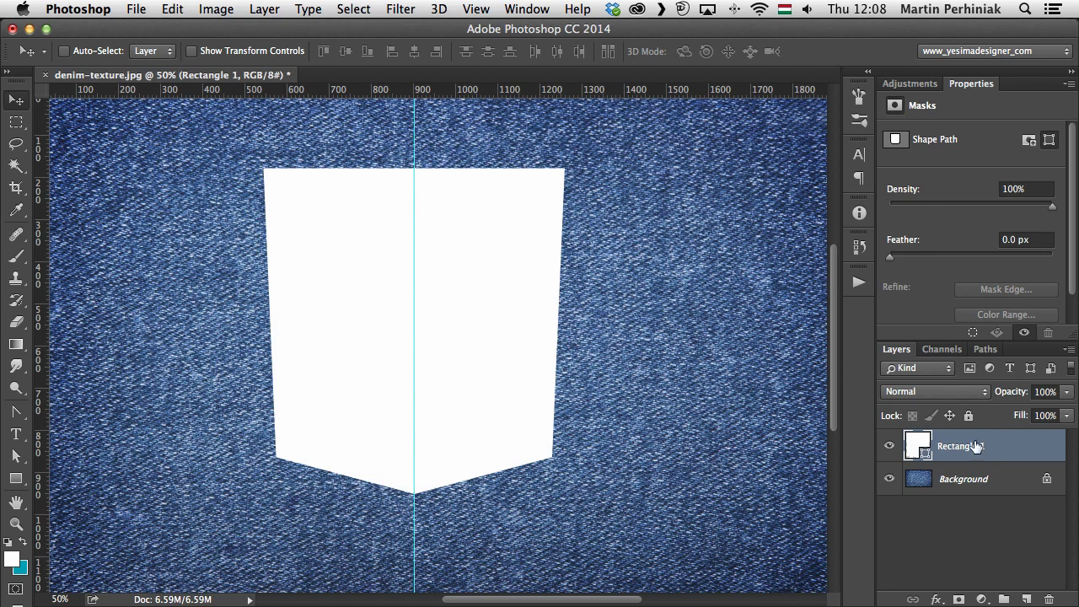
Step: Duplicate the Background layer and place the copy above Rectangle 1 as a clipping mask on that shape
left_click(986, 481)
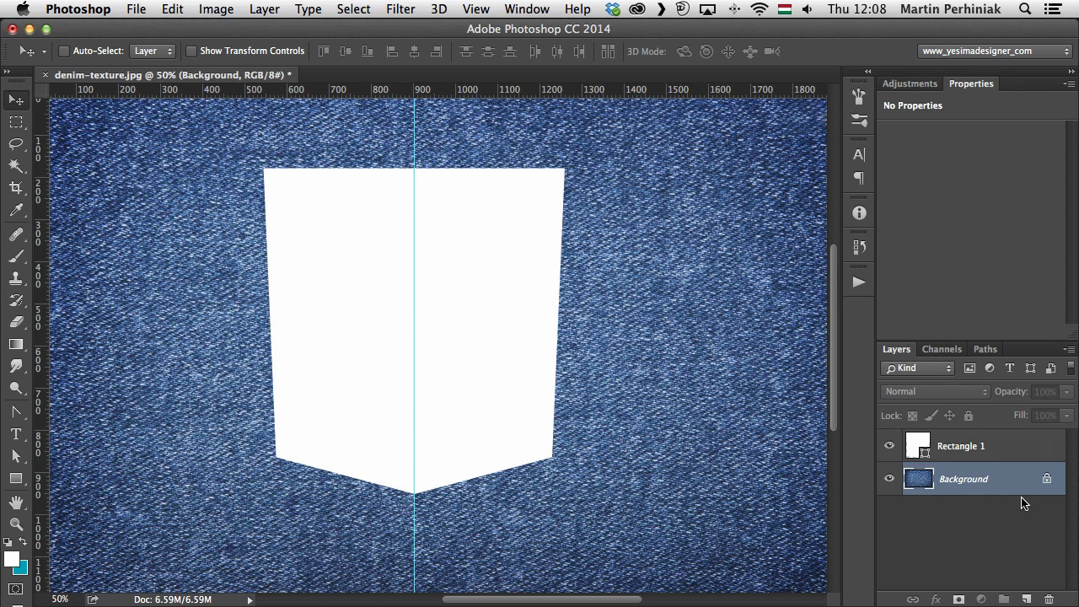
key("super+j")
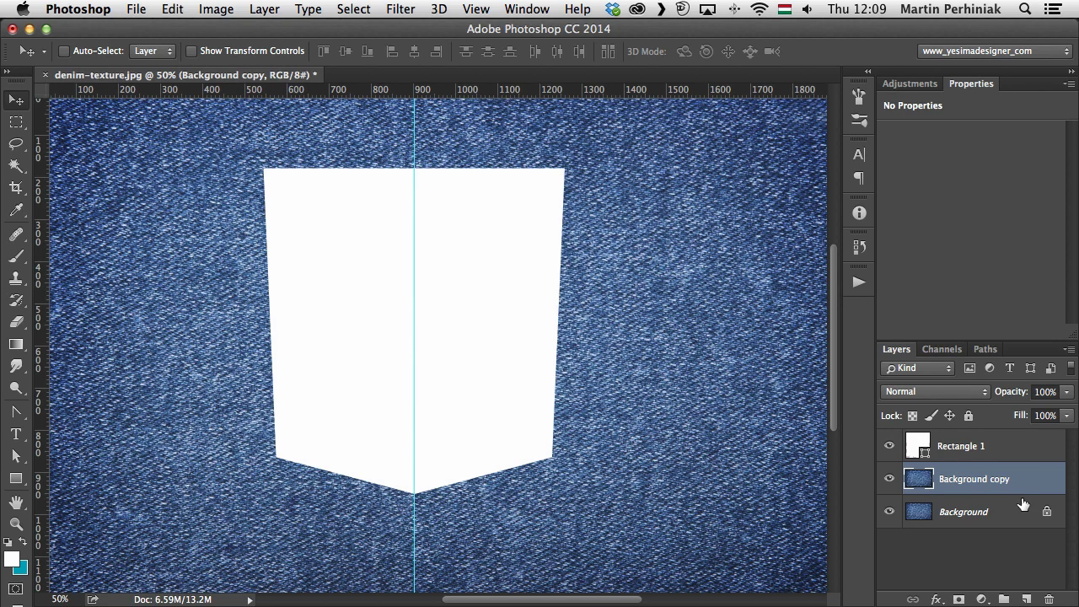
left_click_drag(974, 489, 968, 436)
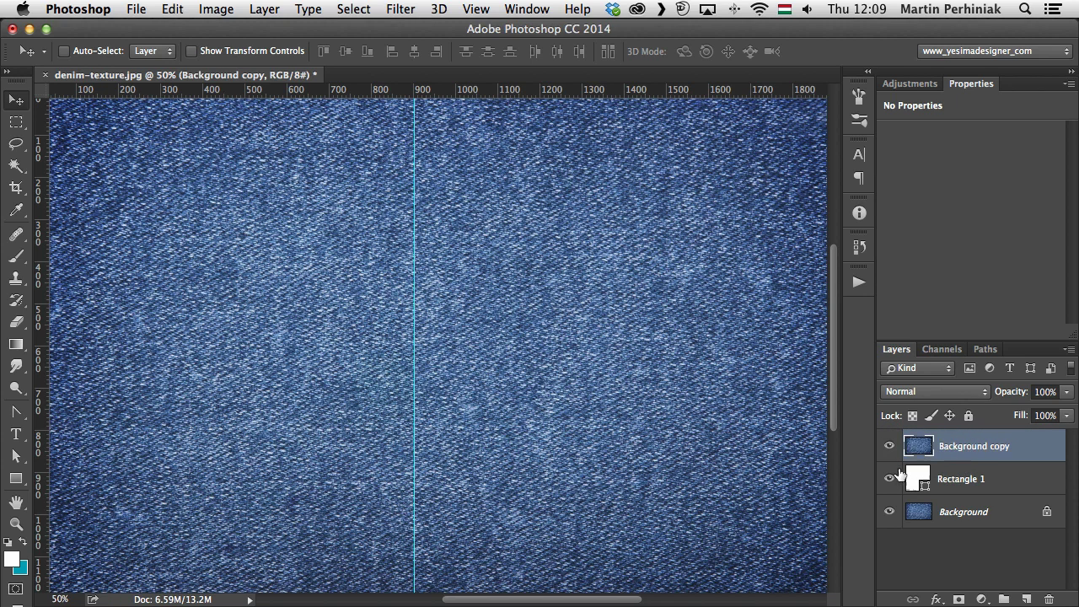
left_click(958, 461, "alt")
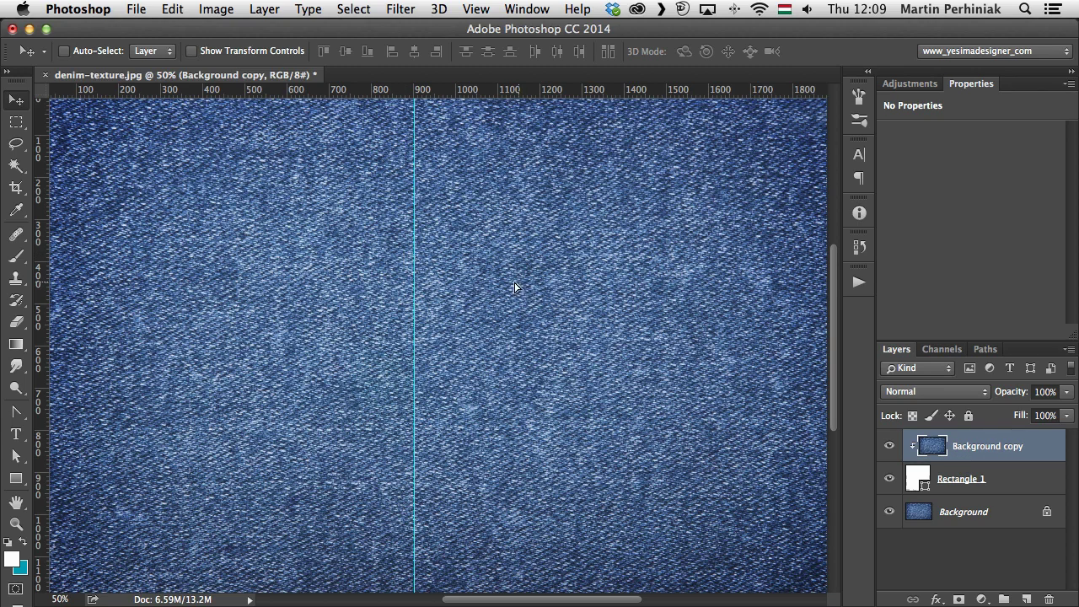
Step: Scale the clipped denim copy down slightly with Free Transform and shift its texture within the pocket shape
left_click_drag(515, 287, 474, 294)
key("super+t")
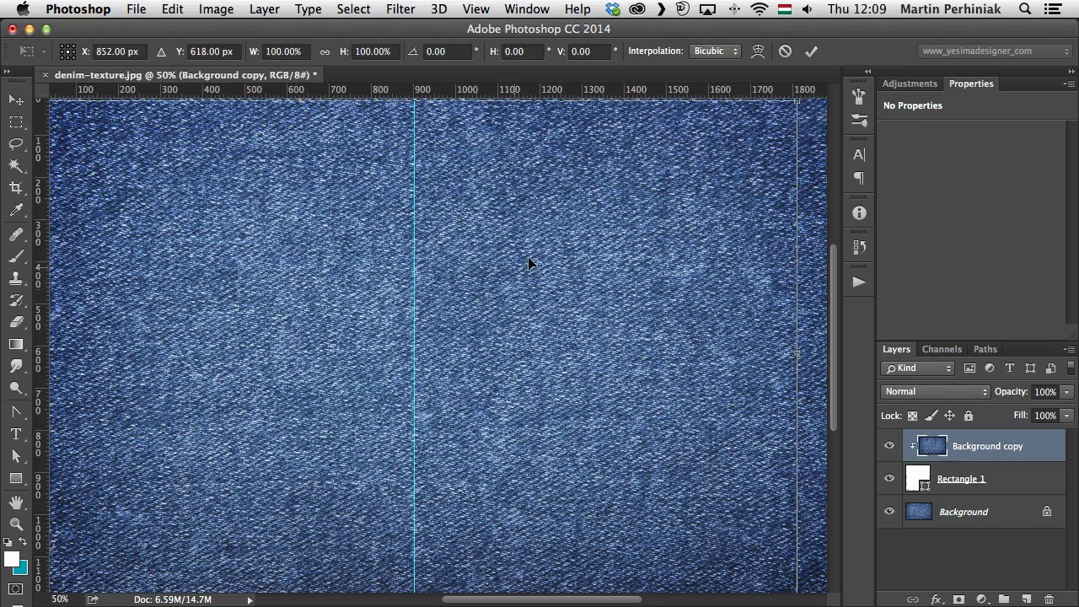
key("super+0")
key("super+minus")
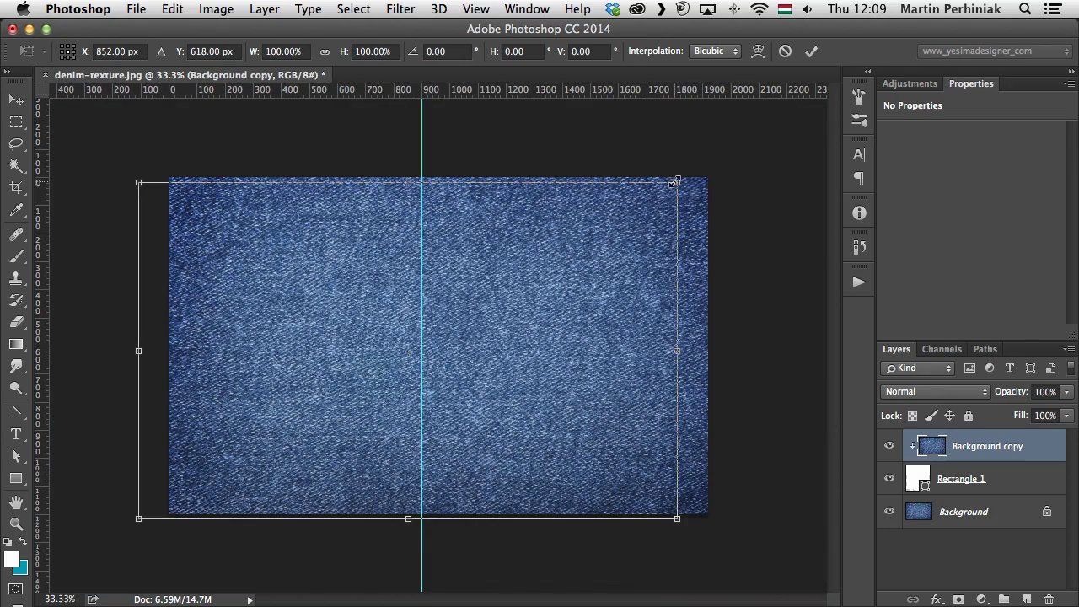
left_click_drag(679, 177, 643, 196)
key("Return")
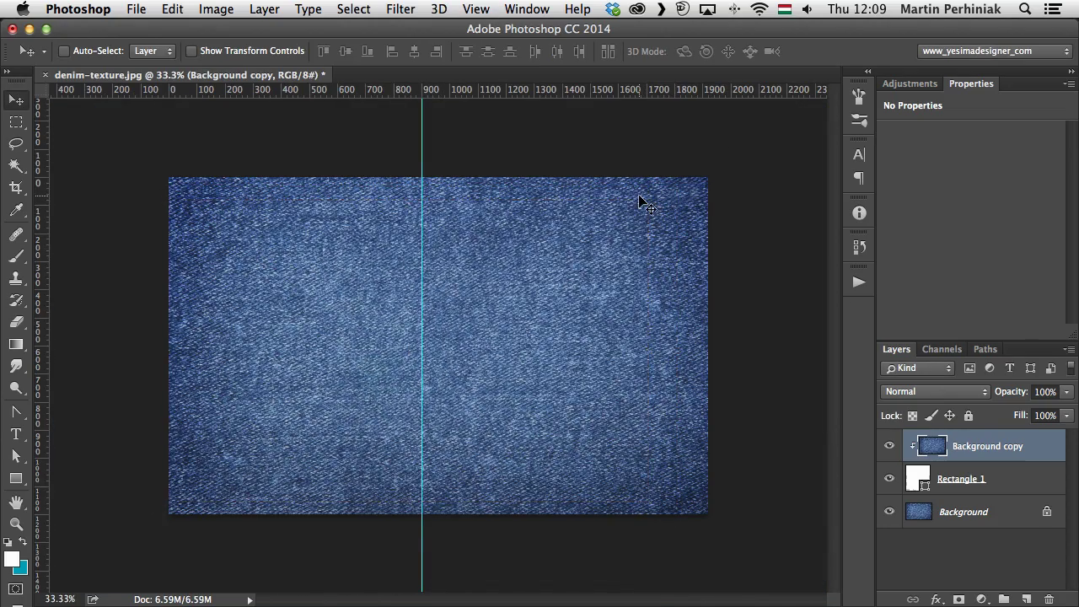
key("super+plus")
left_click_drag(464, 306, 456, 321)
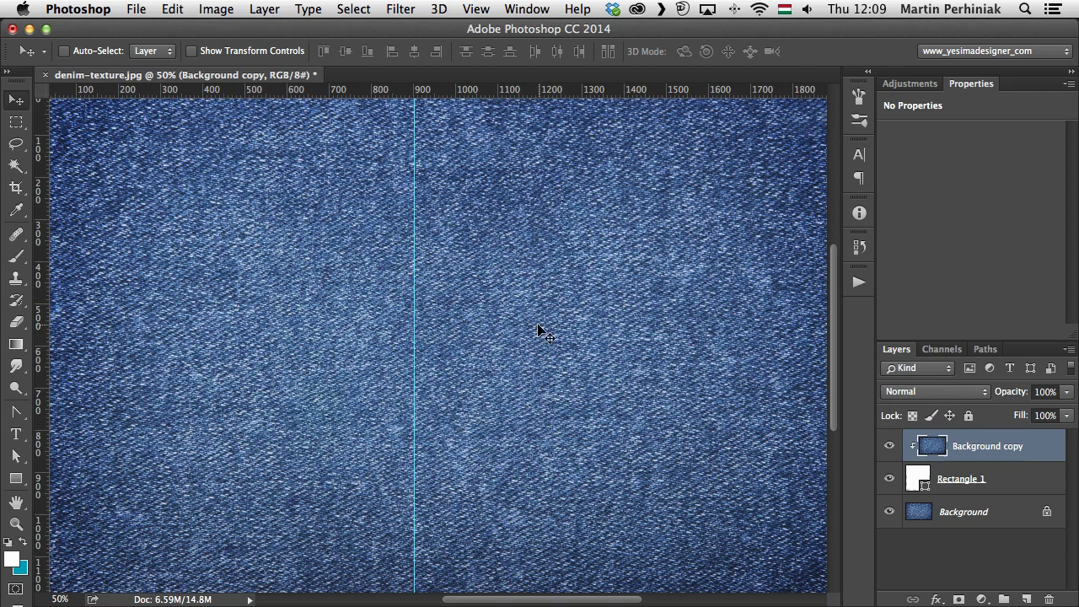
Step: Add a Multiply Drop Shadow to the Rectangle 1 layer with angle -45°, distance 2 px, spread 17% and size 24 px
left_click(1028, 483)
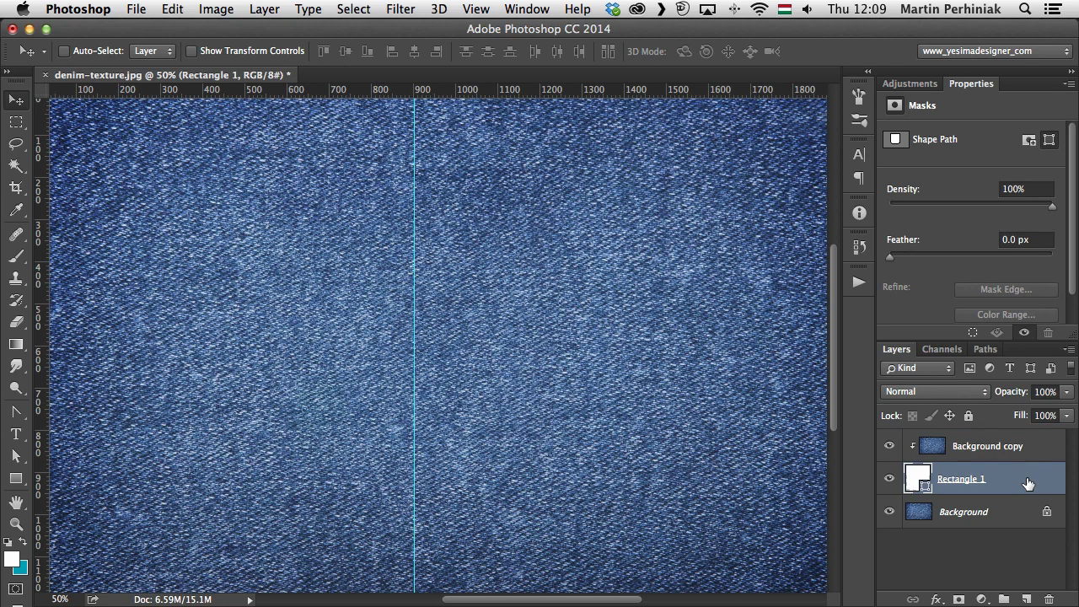
double_click(1028, 483)
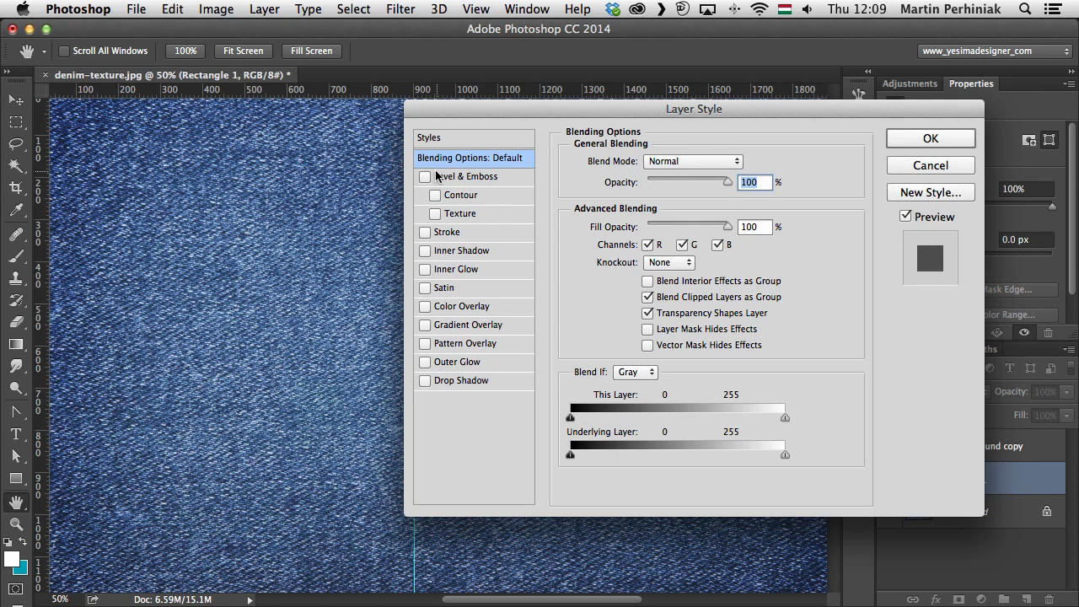
left_click(455, 383)
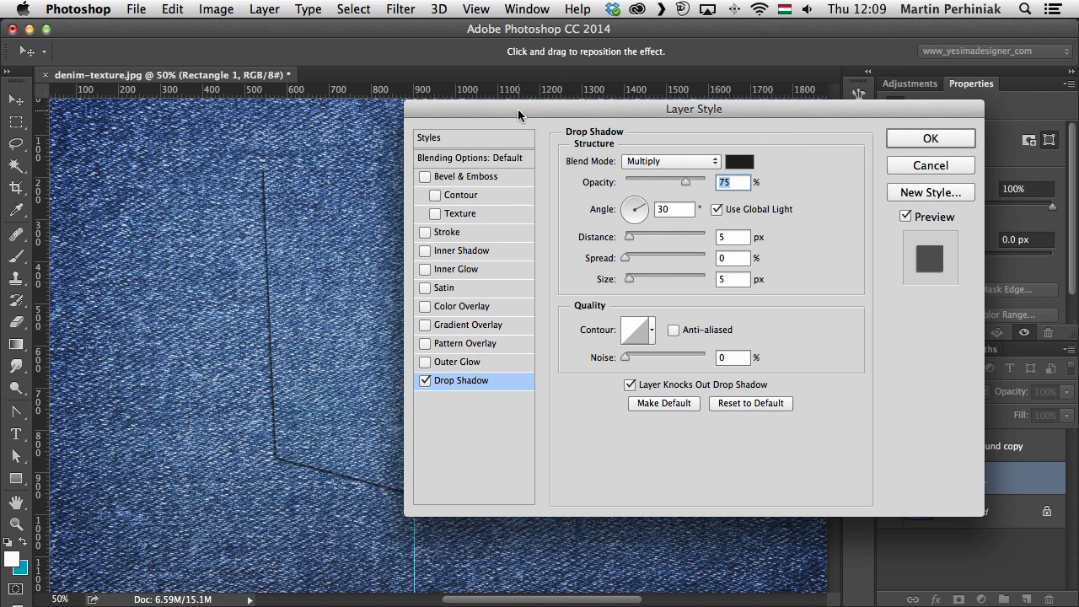
left_click_drag(518, 109, 645, 101)
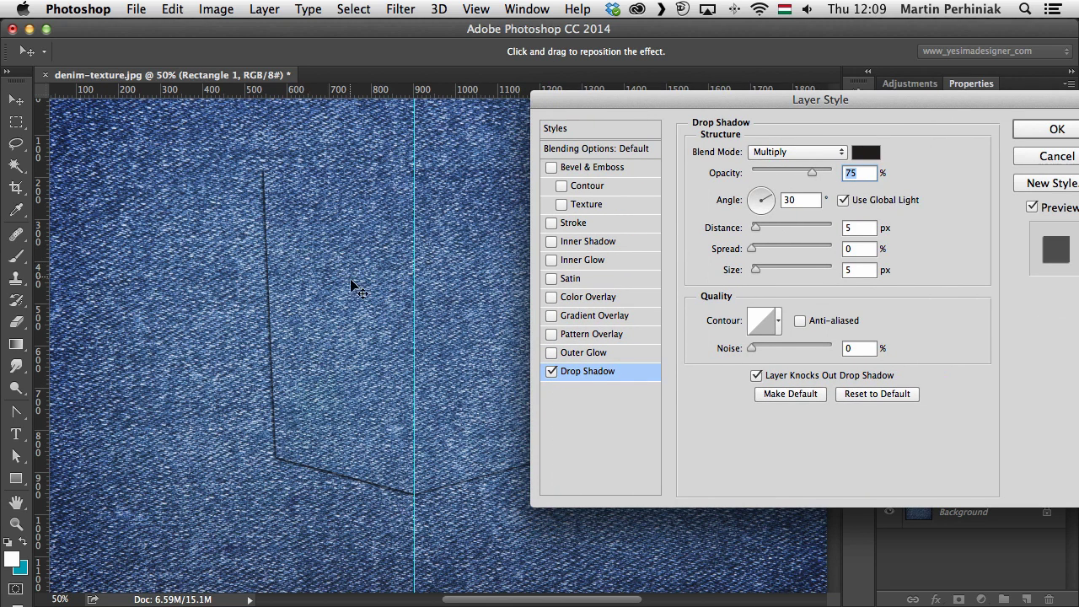
left_click_drag(354, 284, 358, 300)
left_click_drag(628, 98, 710, 112)
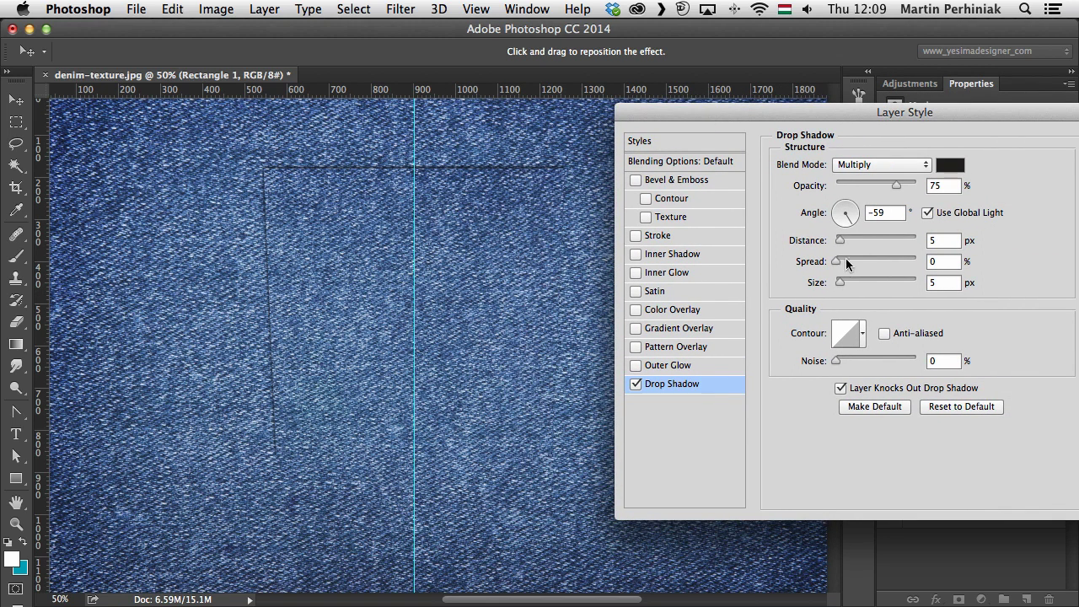
left_click_drag(842, 279, 845, 260)
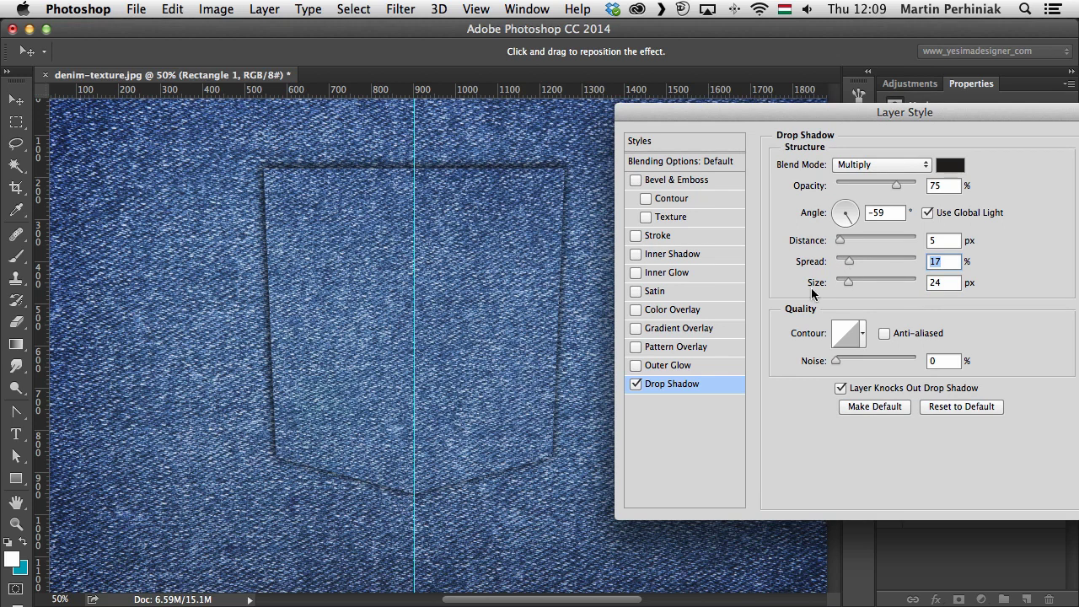
mouse_move(466, 301)
left_mouse_down()
mouse_move(473, 308)
mouse_move(464, 302)
left_mouse_up()
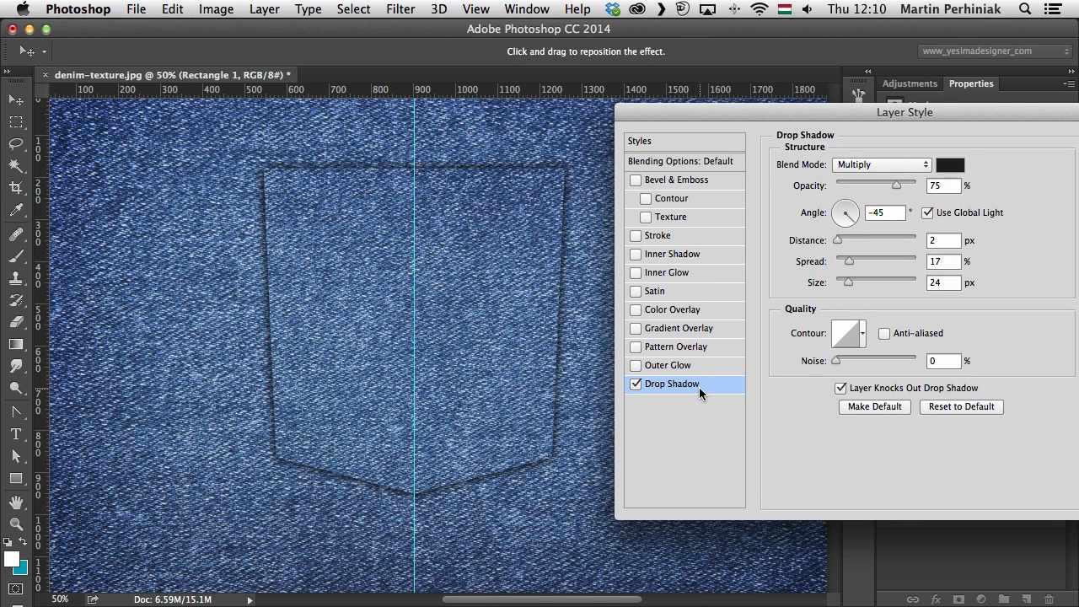
Step: Add a smooth Inner Bevel to Rectangle 1 with light angle 85°, altitude 32° and highlight opacity 54%
left_click(635, 180)
left_click(654, 177)
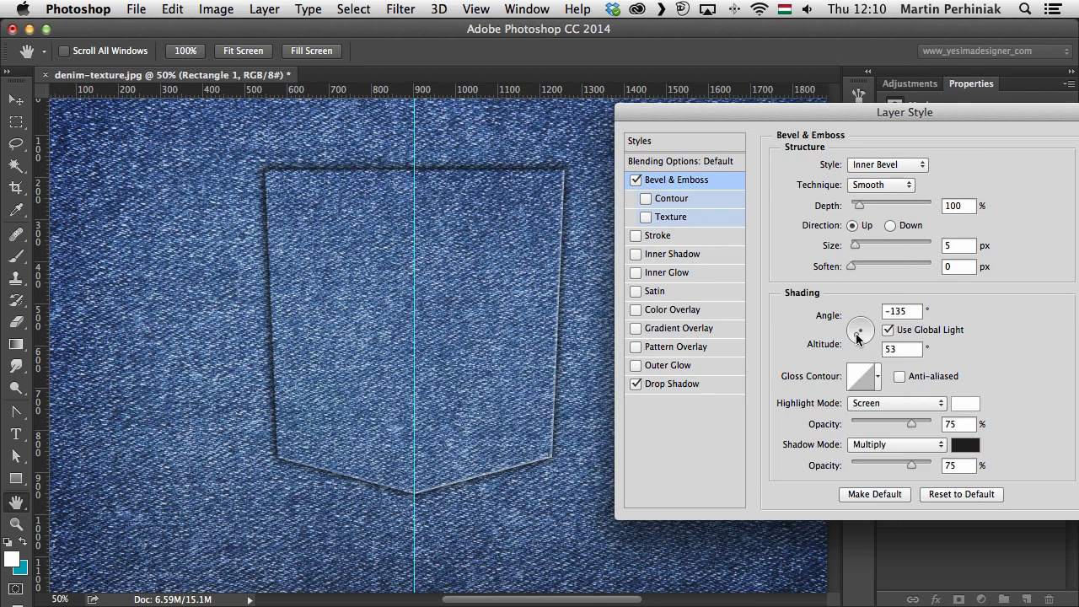
left_click_drag(858, 338, 861, 325)
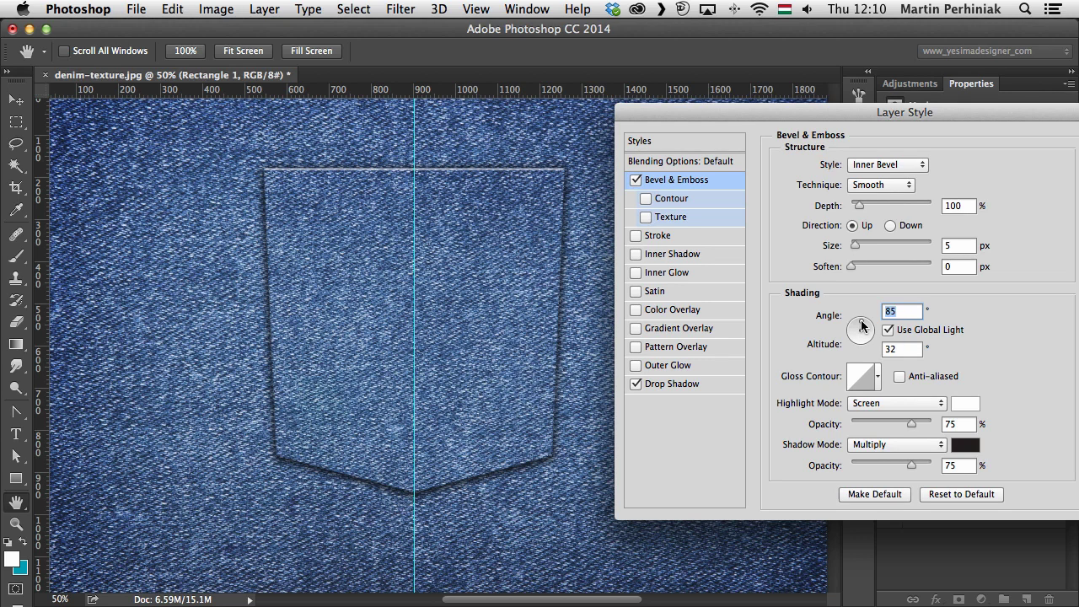
left_click(895, 422)
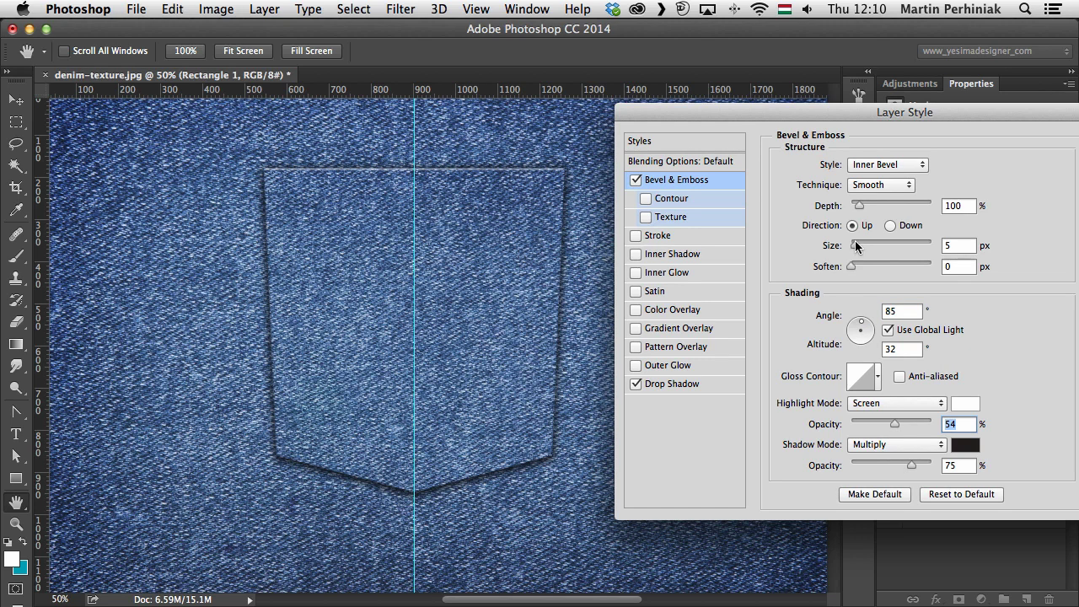
Step: Set the bevel's depth to 220%, size to 6 px and soften to 11 px, and apply the layer style
left_click_drag(859, 206, 869, 209)
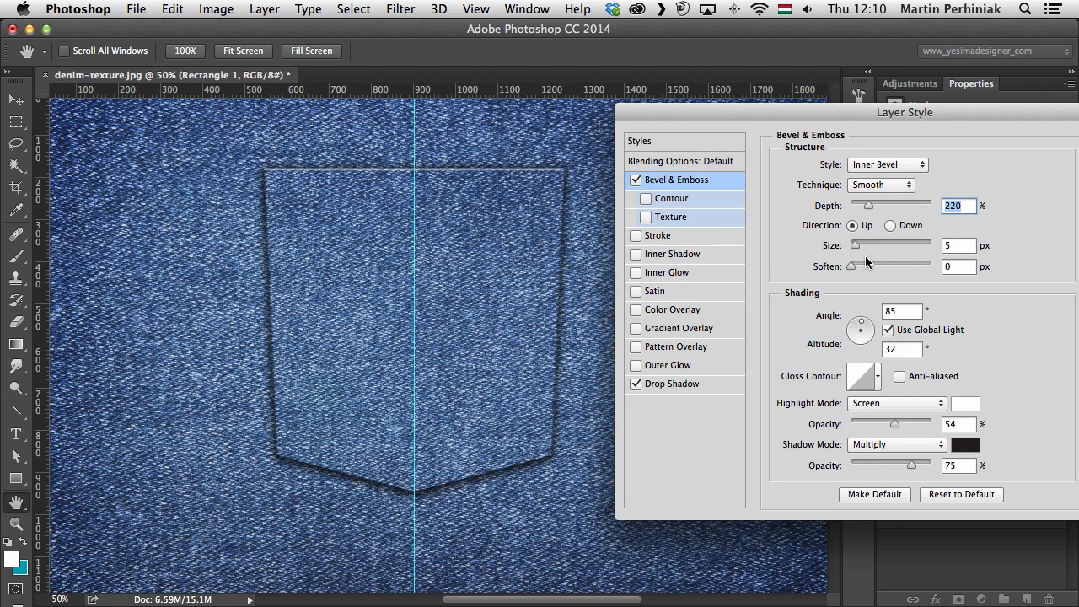
left_click_drag(859, 249, 907, 267)
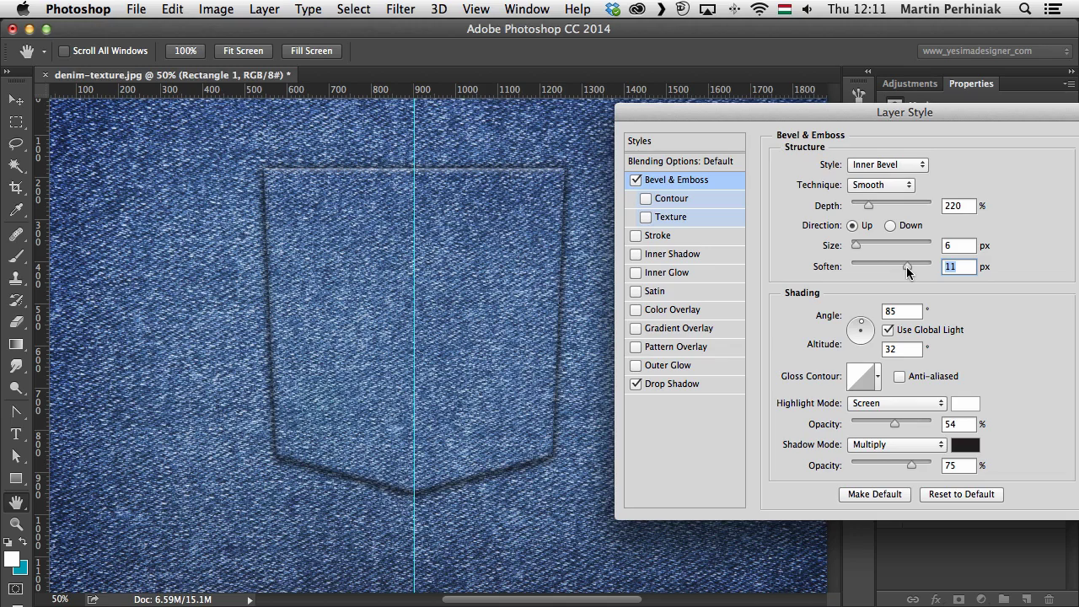
left_click_drag(900, 114, 622, 160)
left_click(841, 188)
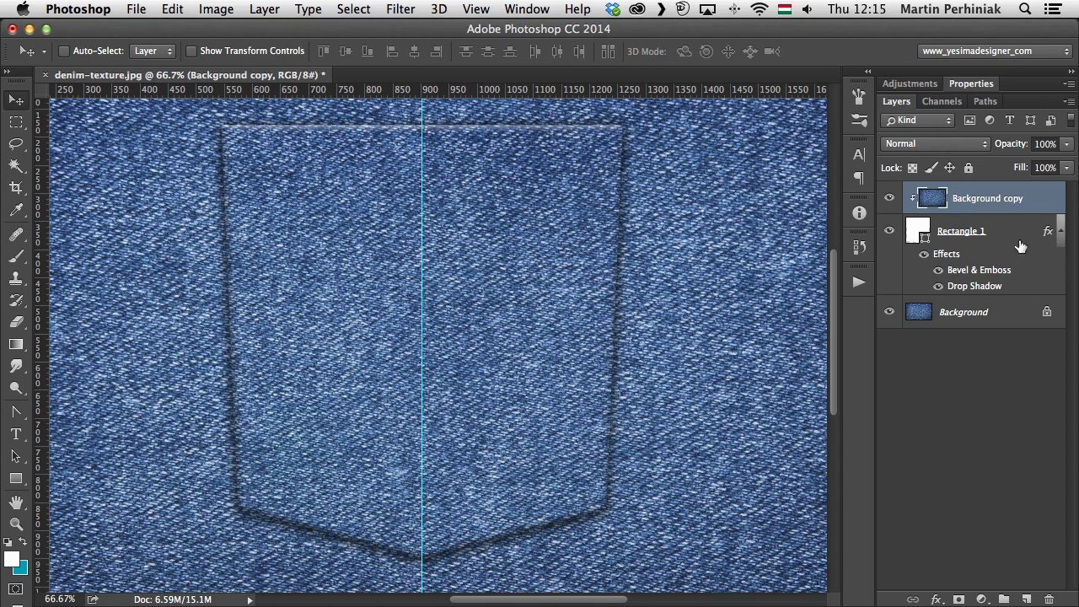
Step: Rename the Rectangle 1 layer to "pocket" and the Background copy layer to "texture"
left_click(992, 231)
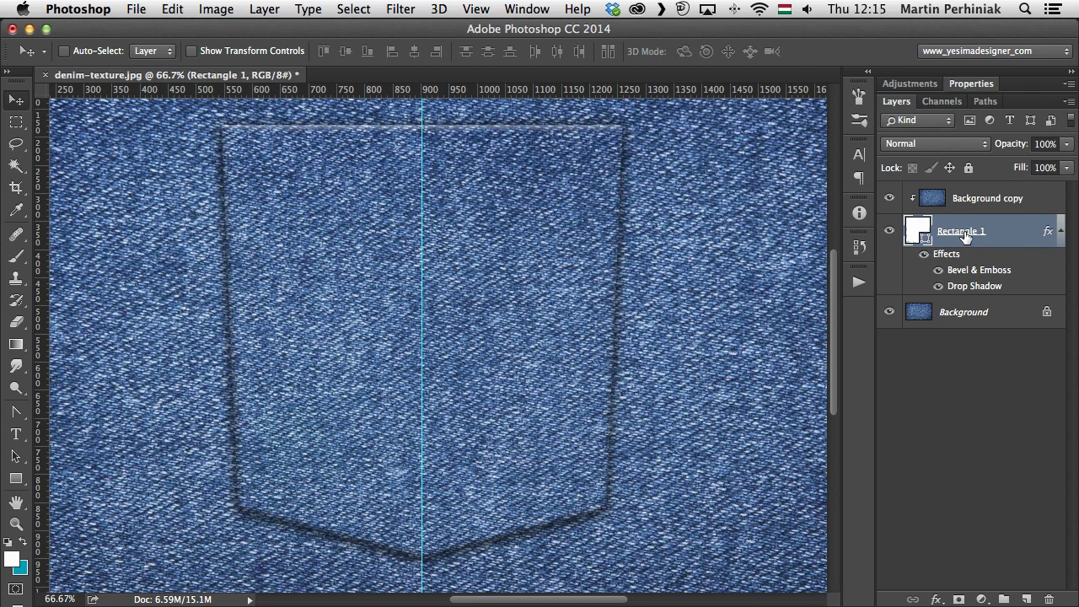
double_click(965, 235)
type("pocket")
key("Return")
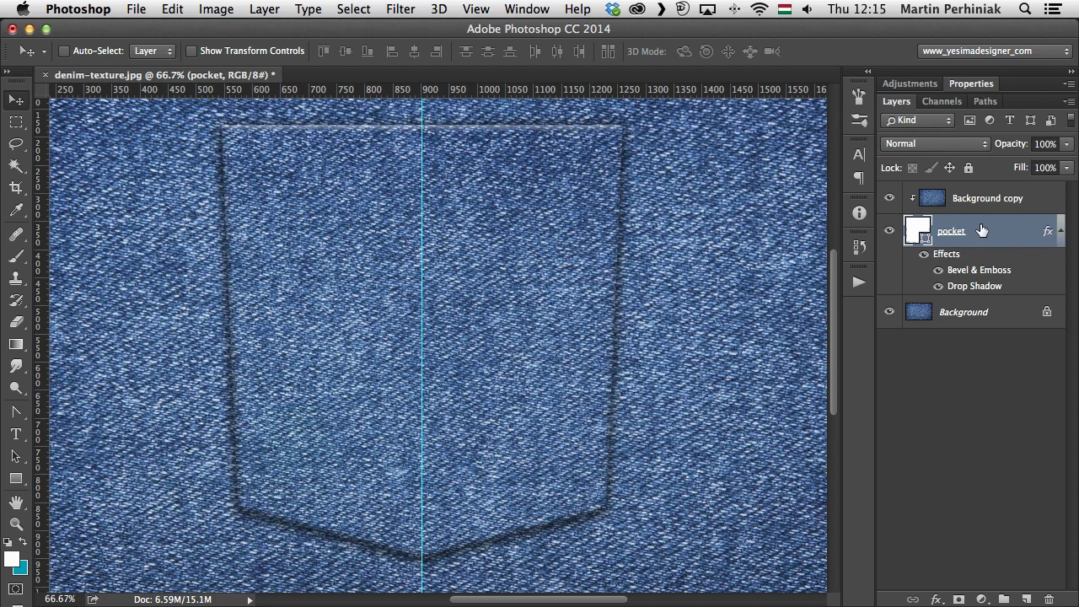
double_click(977, 199)
type("texture")
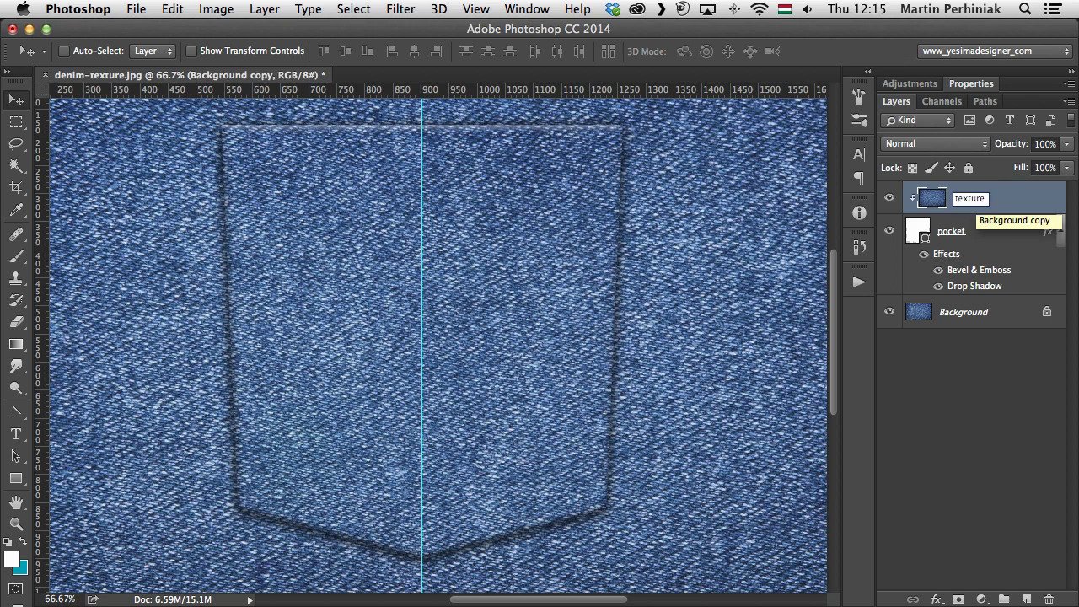
key("Return")
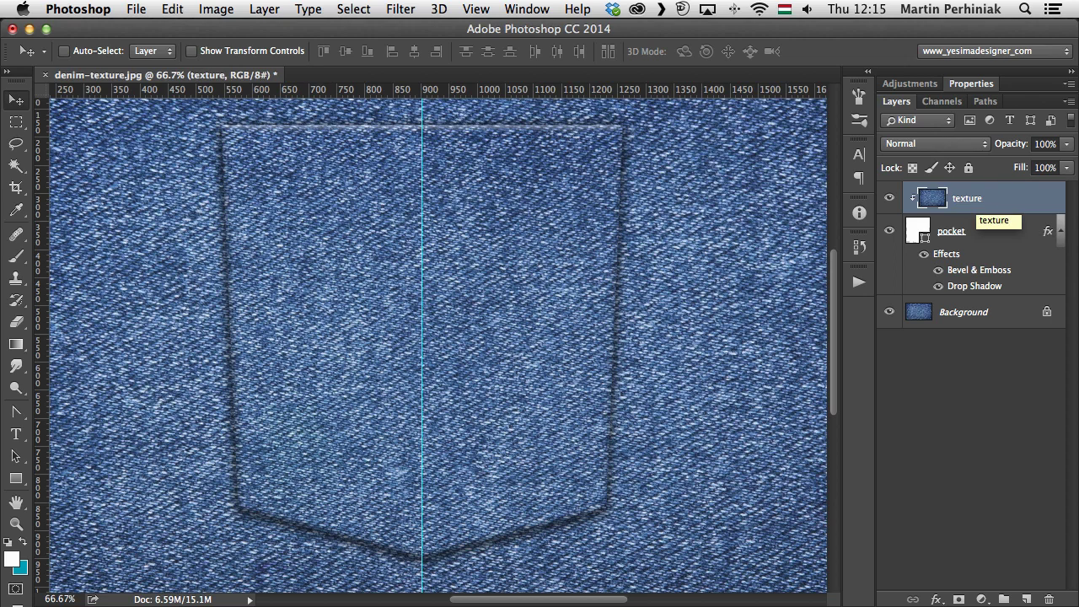
Step: Duplicate the pocket layer above the texture layer and give the copied shape no fill and a 2 pt orange stroke
left_click(974, 240)
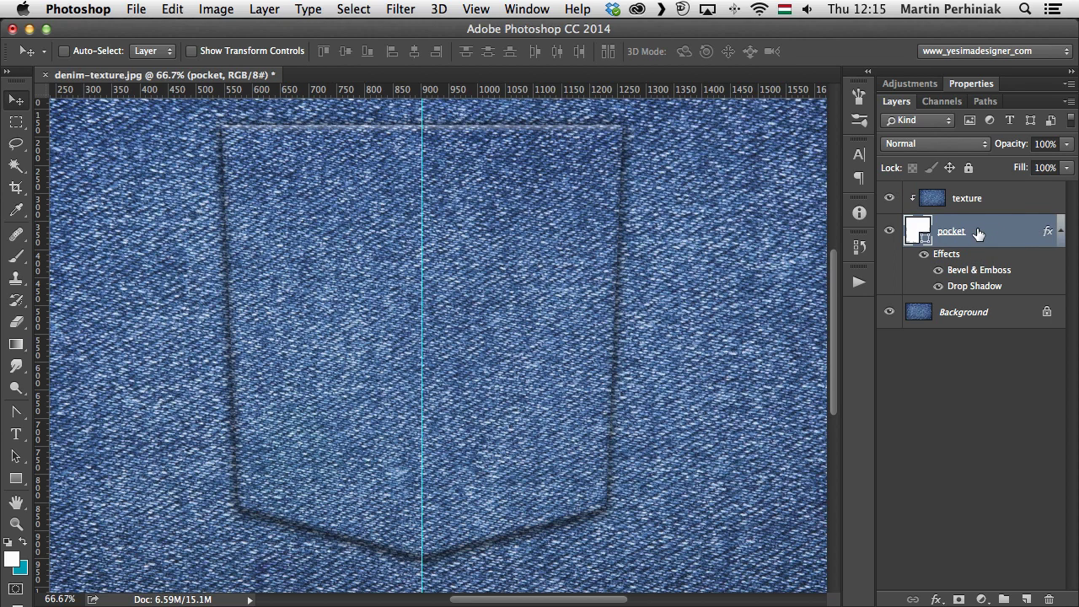
left_click_drag(975, 234, 968, 191)
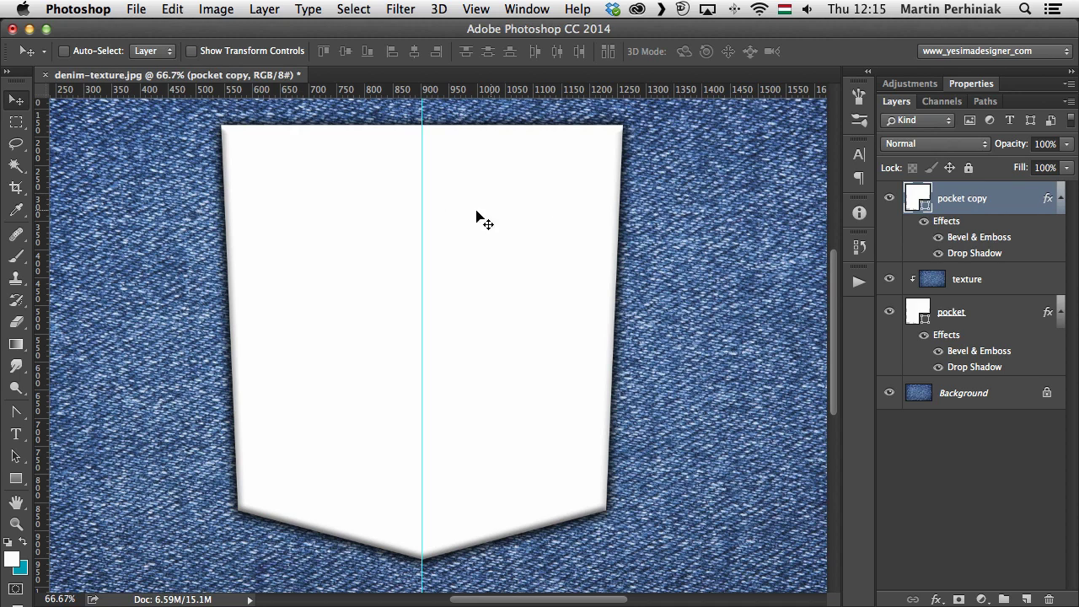
key("a")
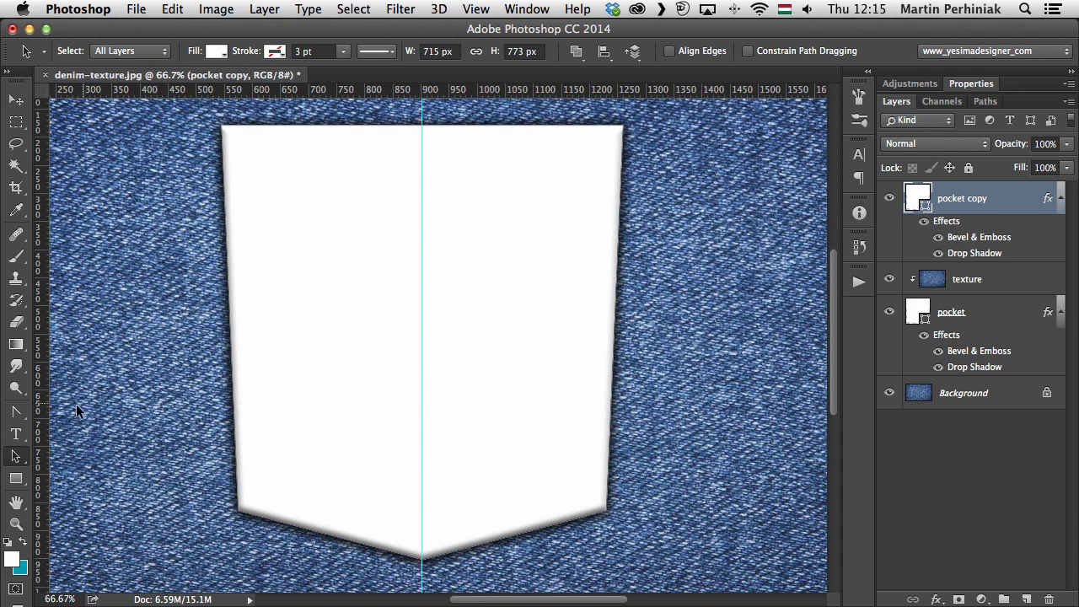
left_click(260, 255)
left_click(216, 51)
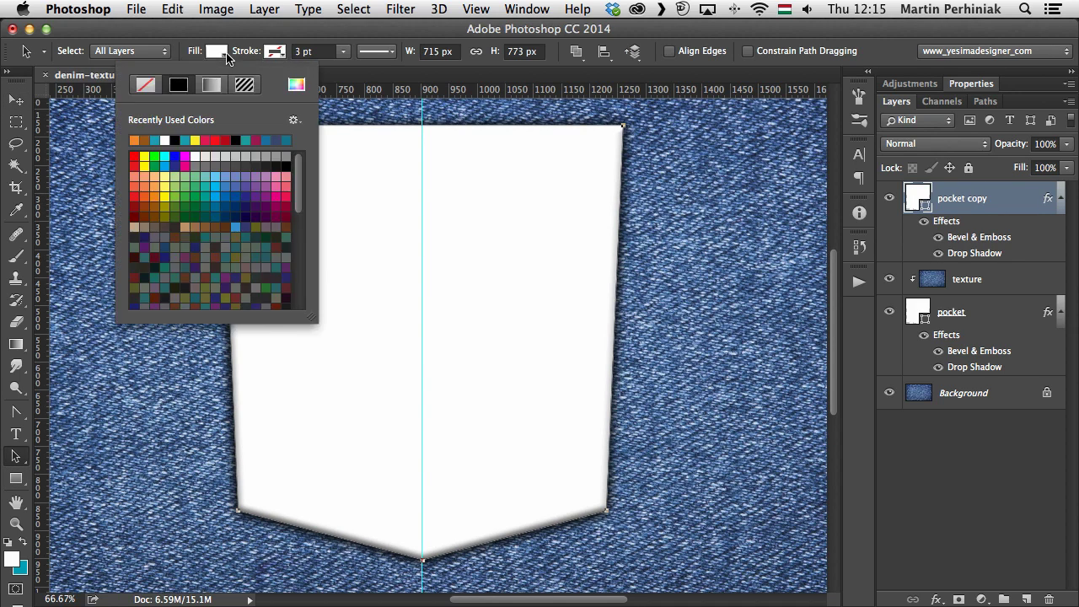
left_click(148, 88)
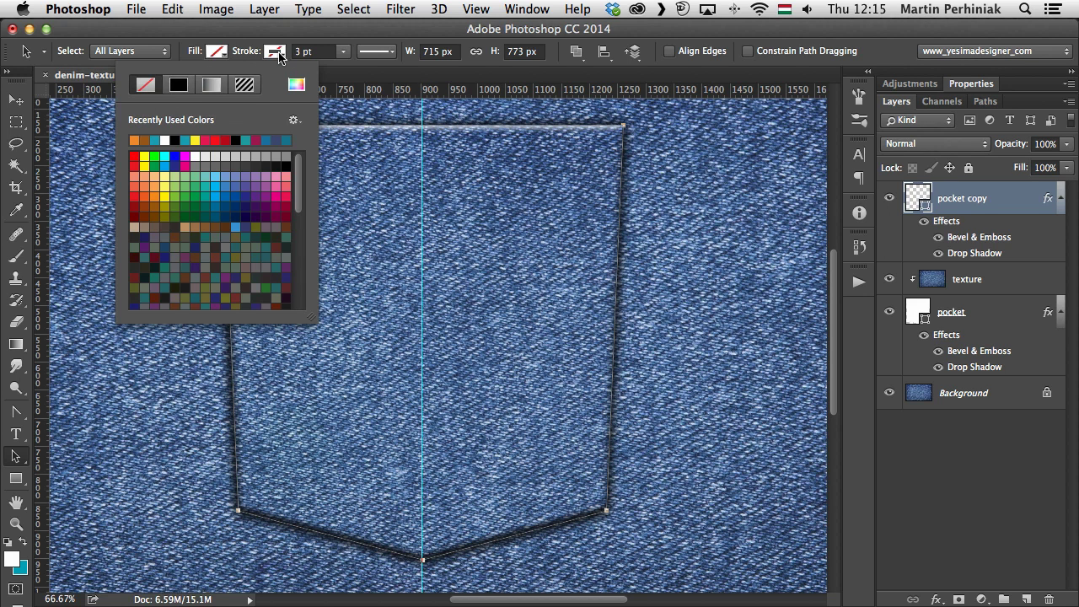
left_click(194, 139)
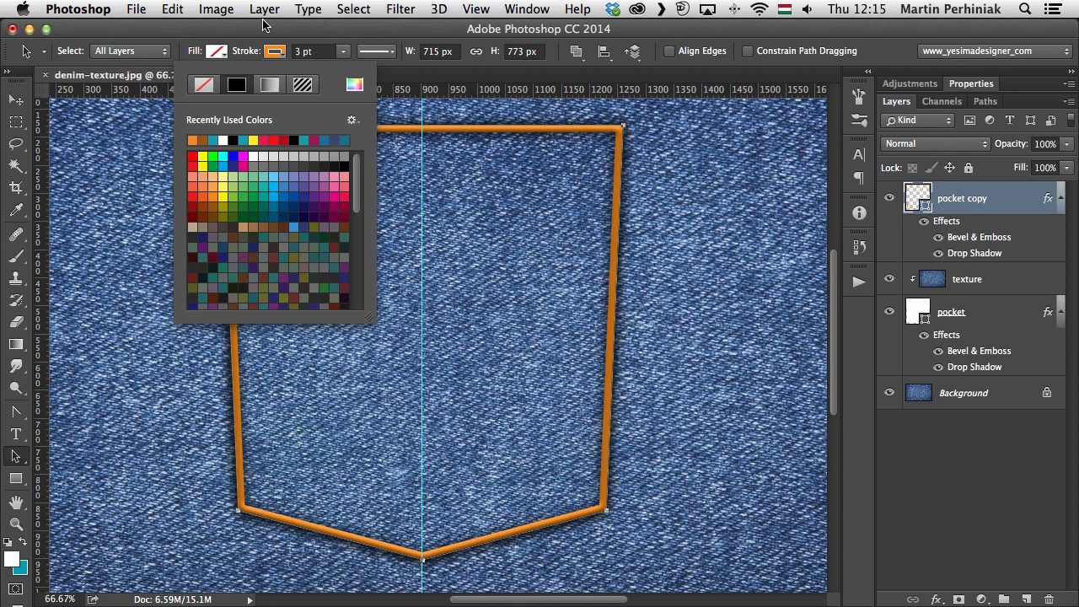
left_click(317, 52)
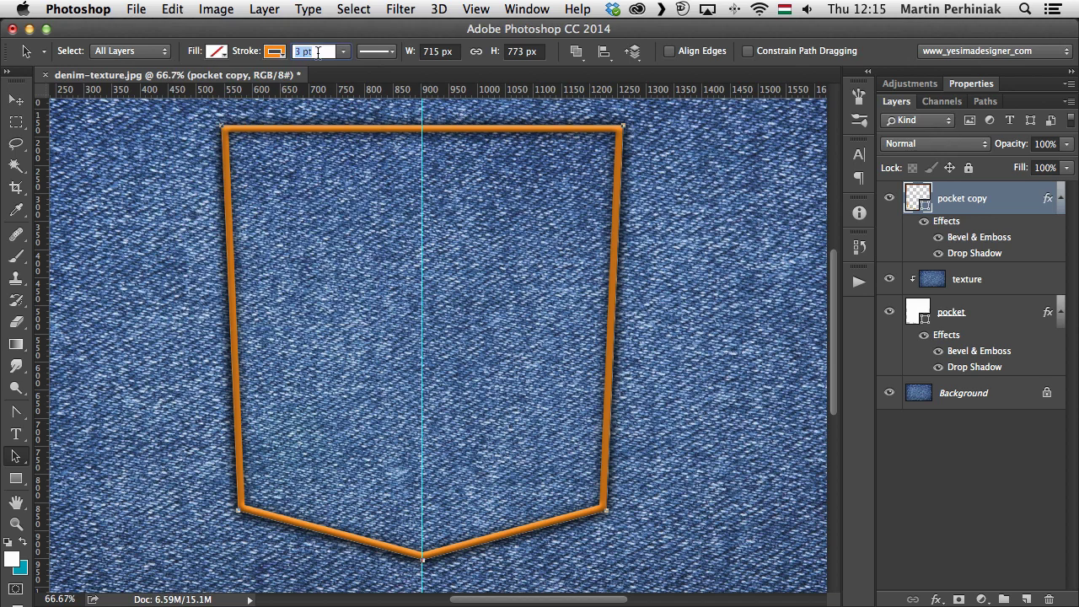
key("Down")
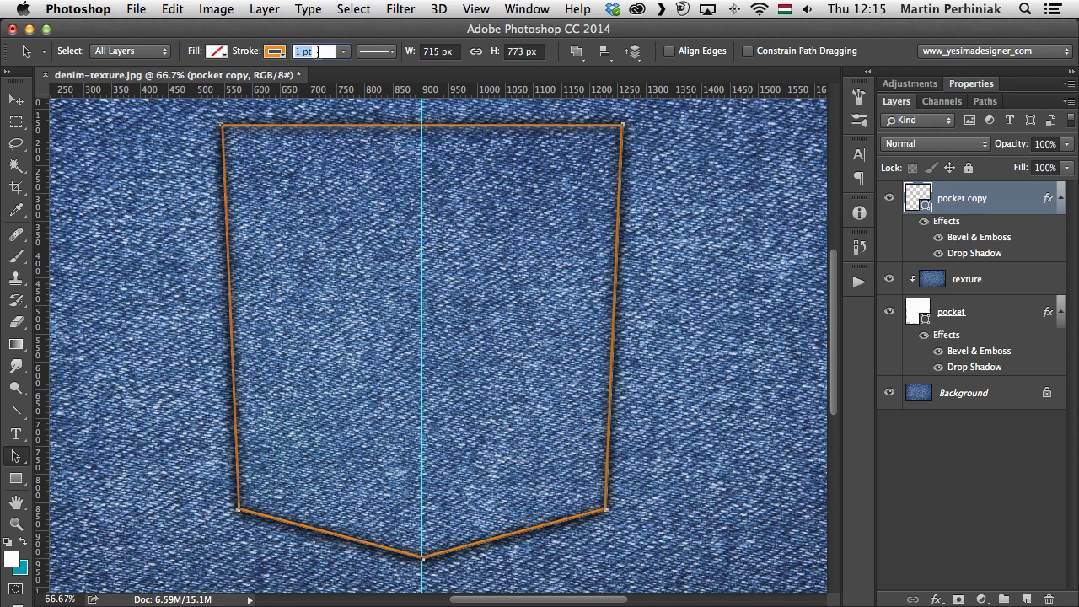
key("Return")
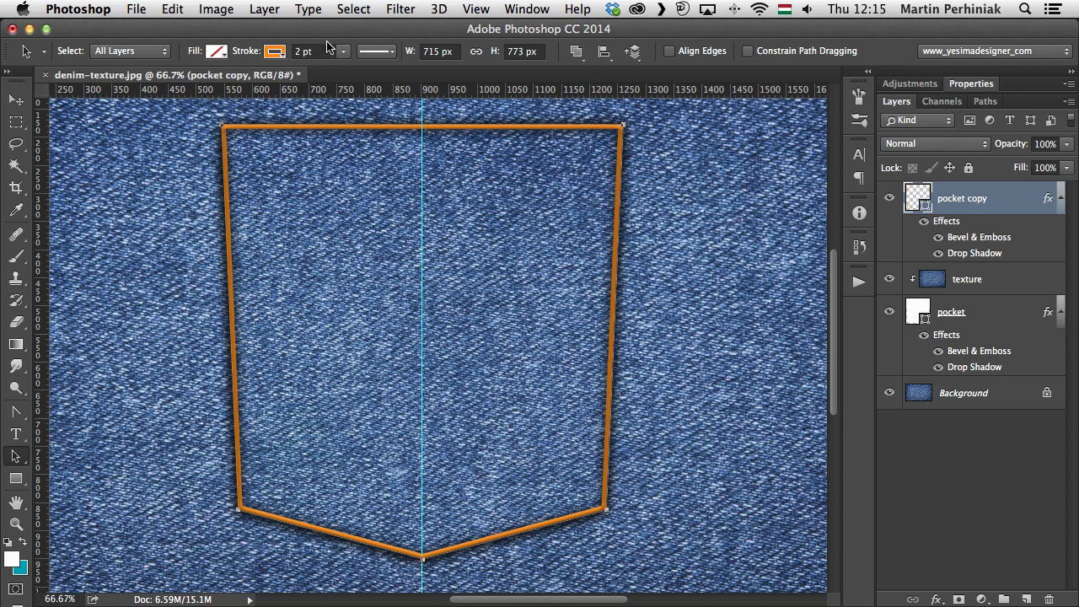
Step: Scale the orange outline about its centre to roughly 95%, about 682 × 737 px, so it sits inside the pocket edge
key("super+t")
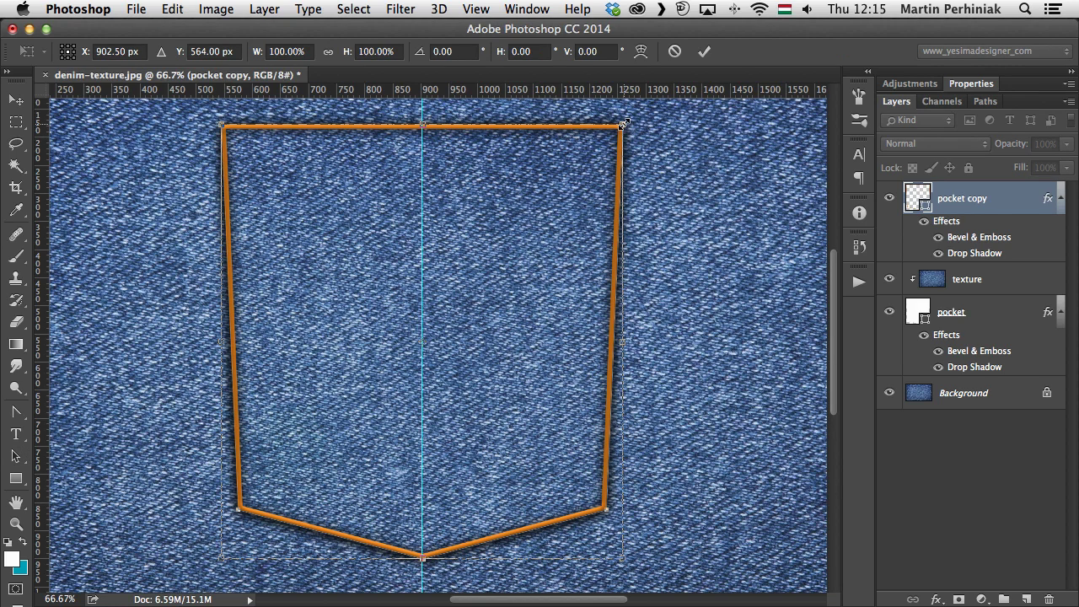
left_click_drag(622, 124, 602, 145)
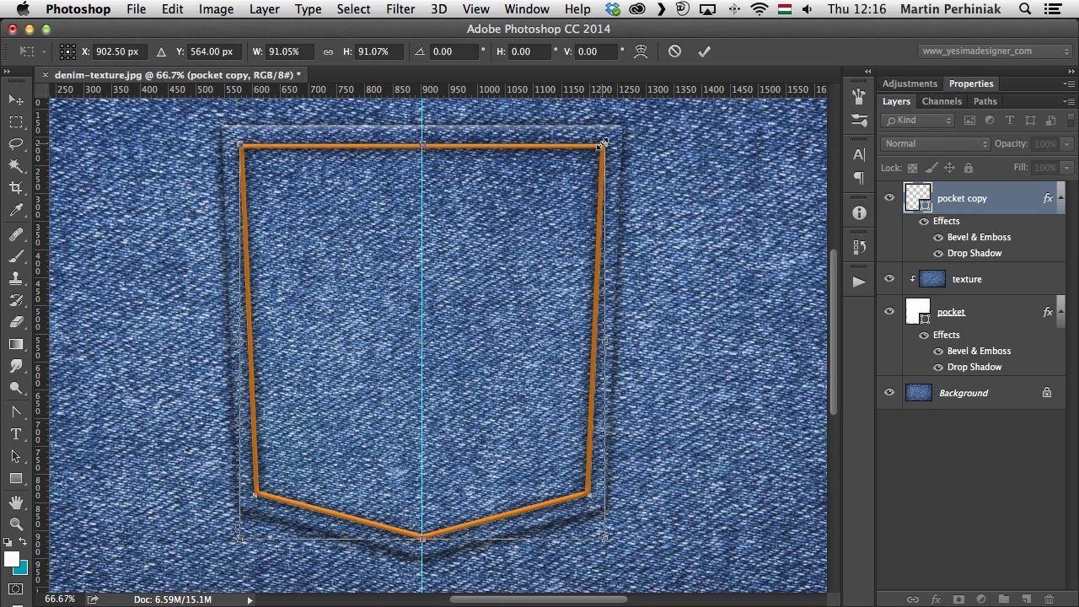
mouse_move(602, 144)
left_mouse_down()
mouse_move(544, 182)
mouse_move(531, 221)
mouse_move(475, 217)
mouse_move(493, 266)
mouse_move(516, 221)
mouse_move(613, 136)
left_mouse_up()
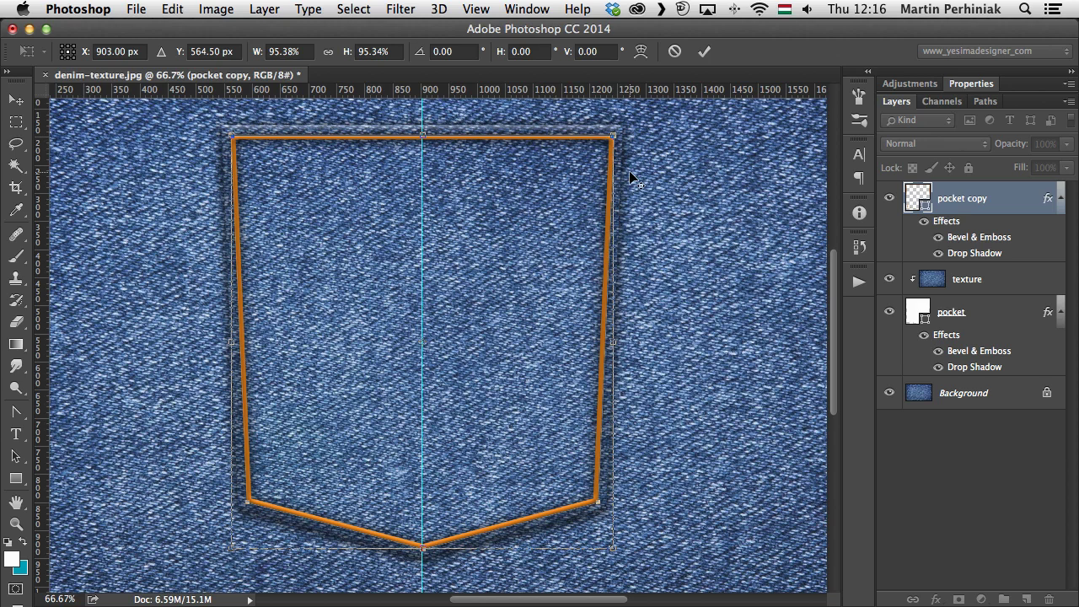
key("Return")
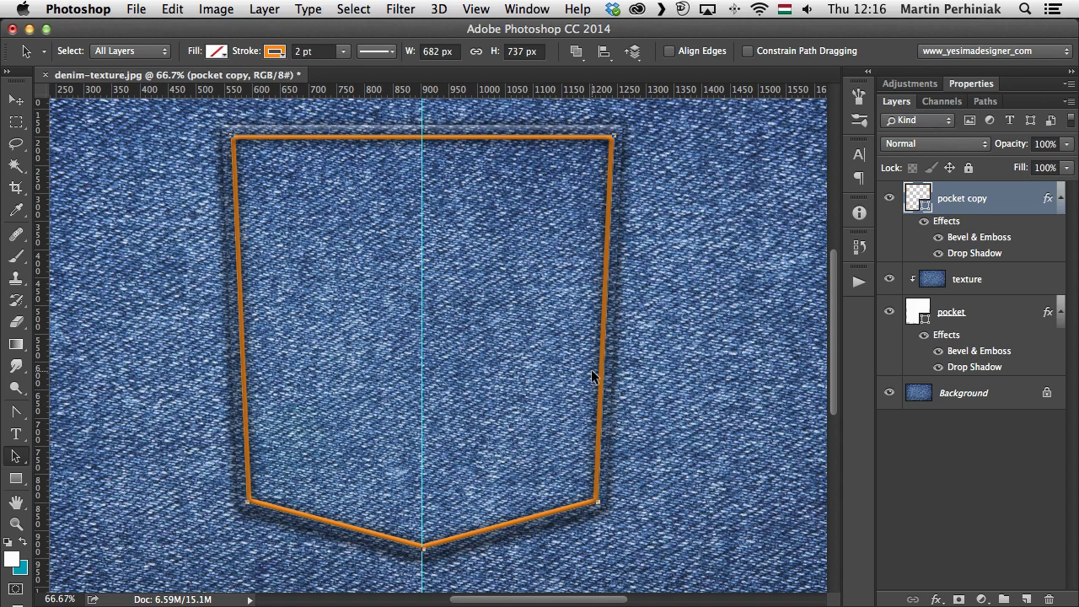
Step: Set the orange outline's stroke width to 1.5 pt
left_click(305, 53)
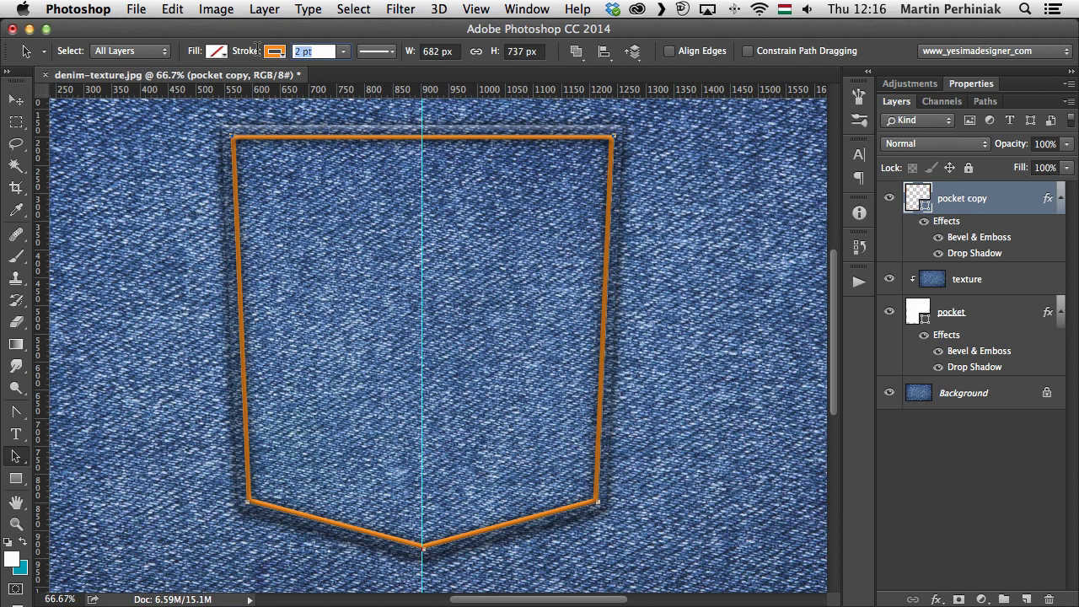
type("1.5")
key("Return")
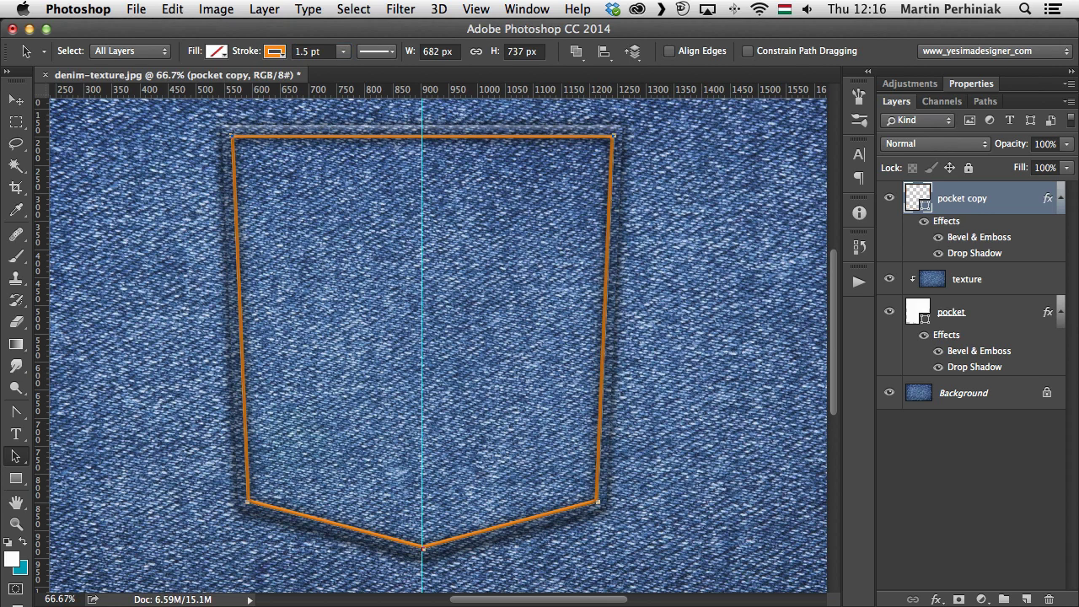
Step: Set the orange outline's drop shadow to 10% spread and 10 px size
left_click(939, 254)
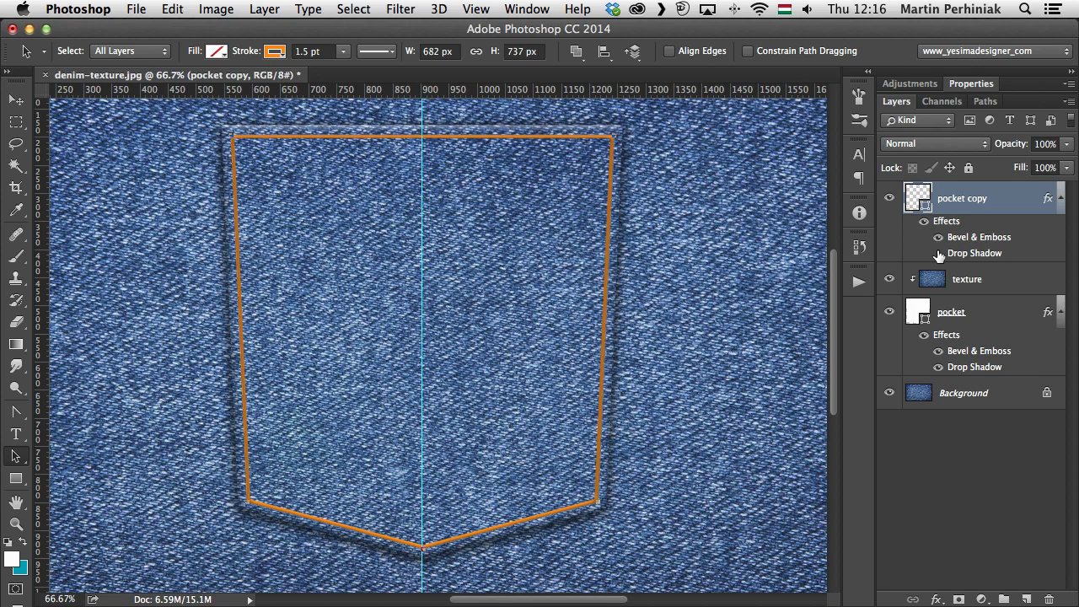
left_click(938, 254)
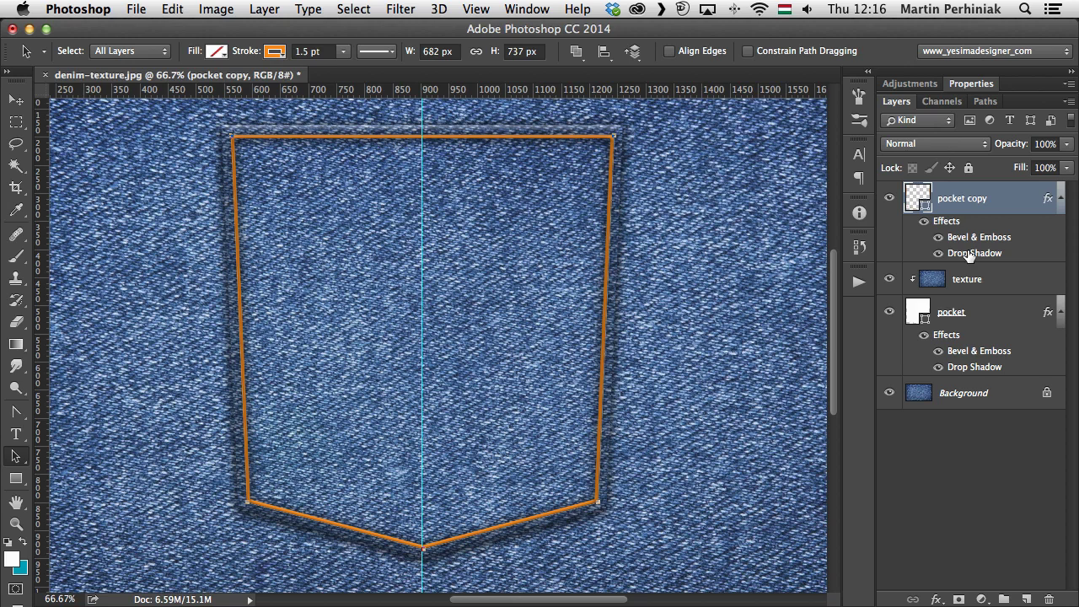
double_click(969, 255)
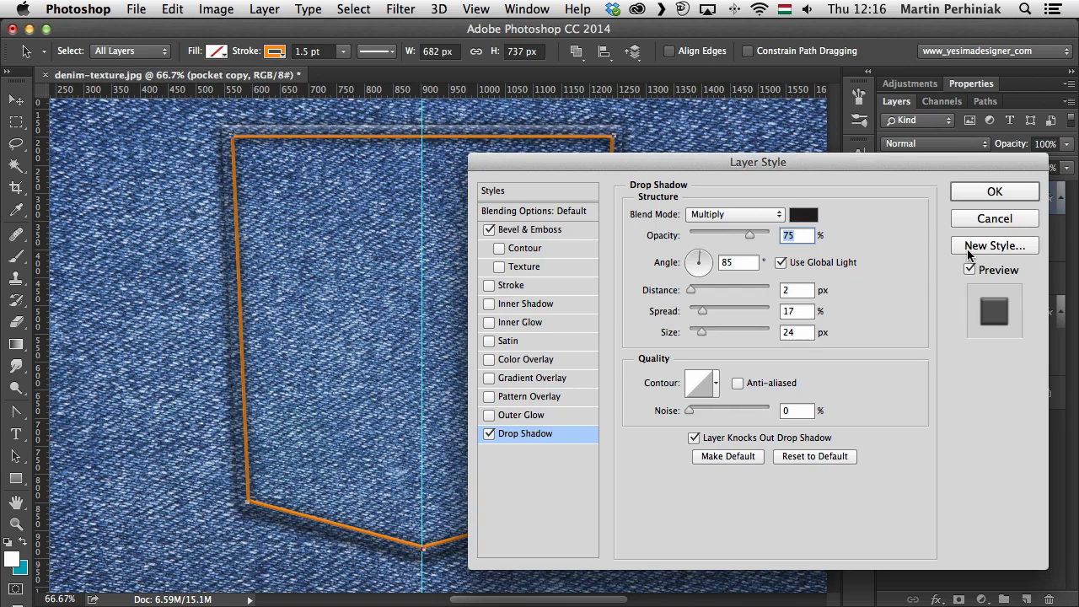
left_click(700, 330)
left_click_drag(701, 330, 697, 311)
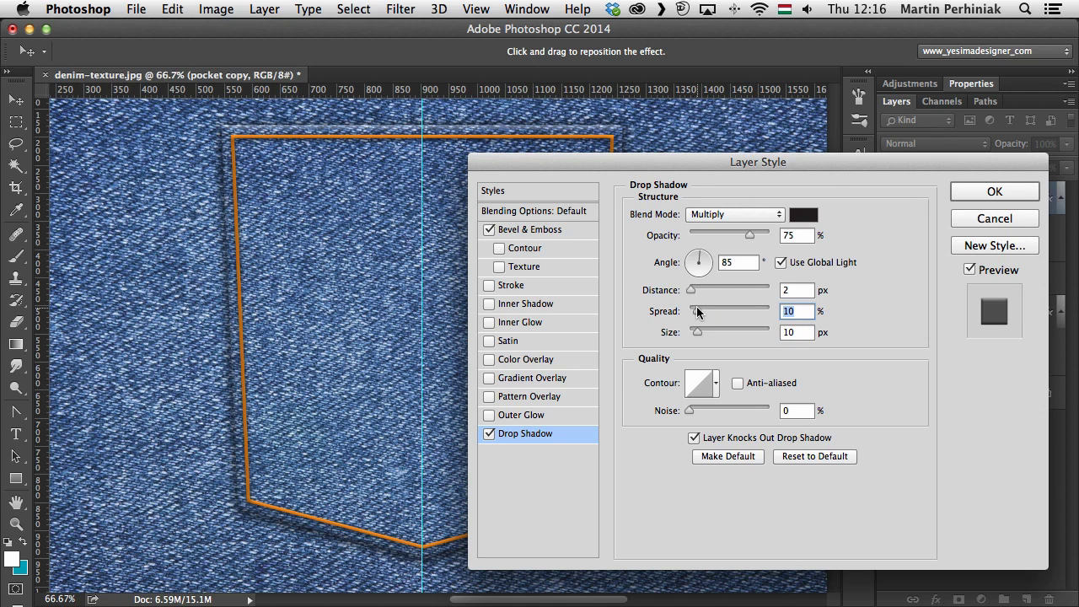
Step: Add a texture to the orange outline's Bevel & Emboss effect with 75% scale and -309% depth
left_click(488, 230)
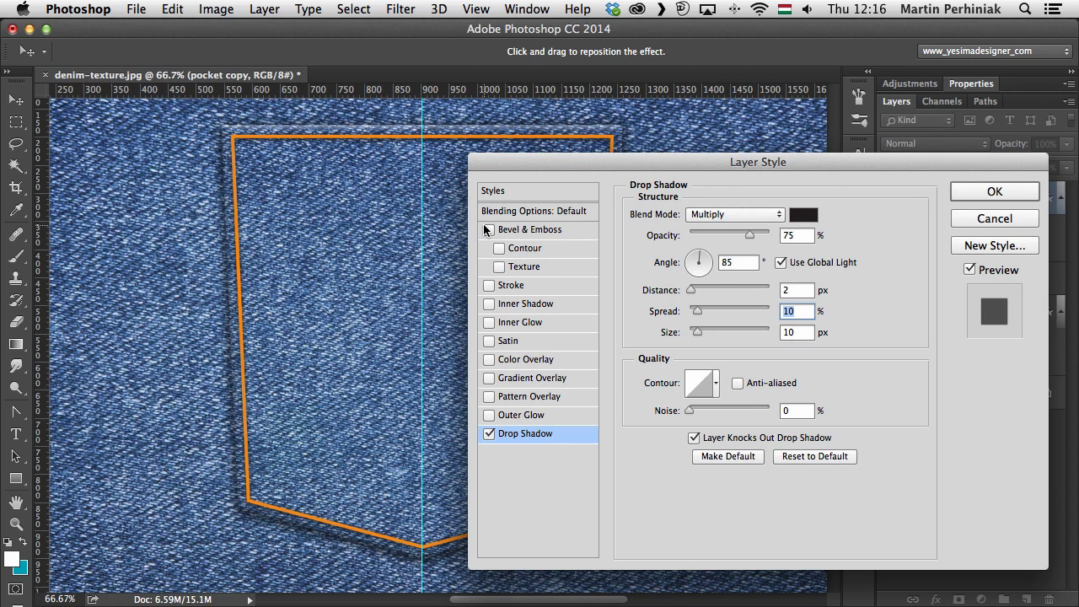
left_click(507, 268)
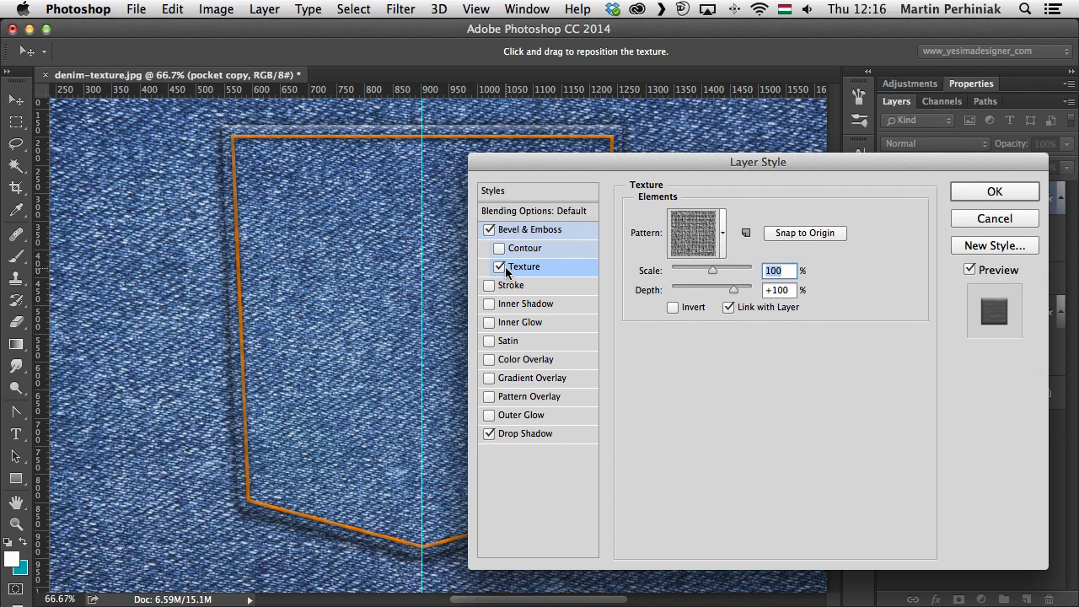
left_click_drag(717, 272, 686, 287)
left_click(702, 290)
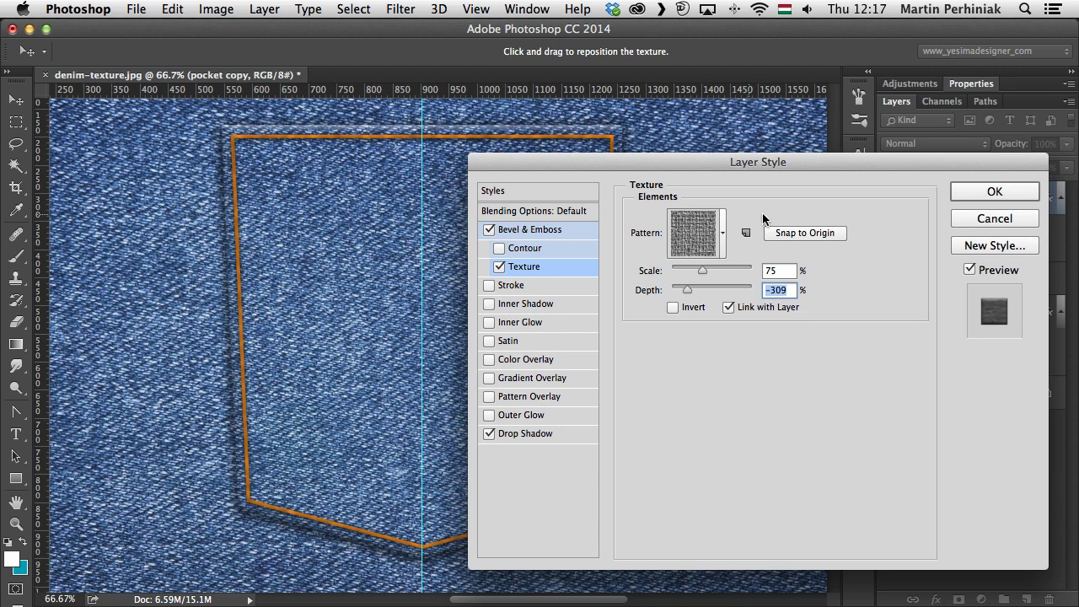
left_click(1000, 194)
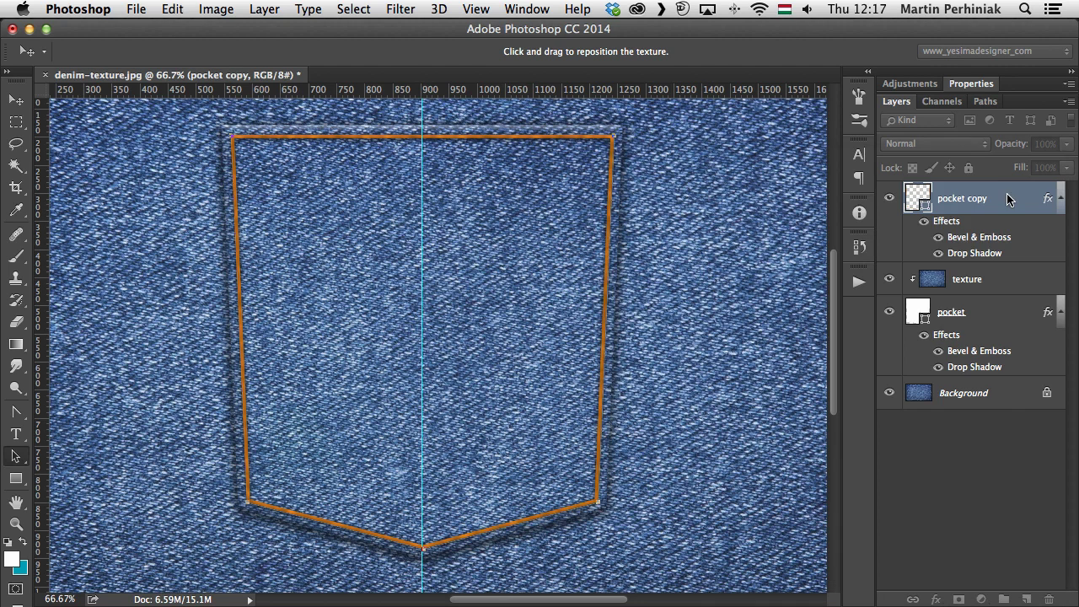
Step: Rename the pocket copy layer to "stiches"
double_click(958, 200)
type("st")
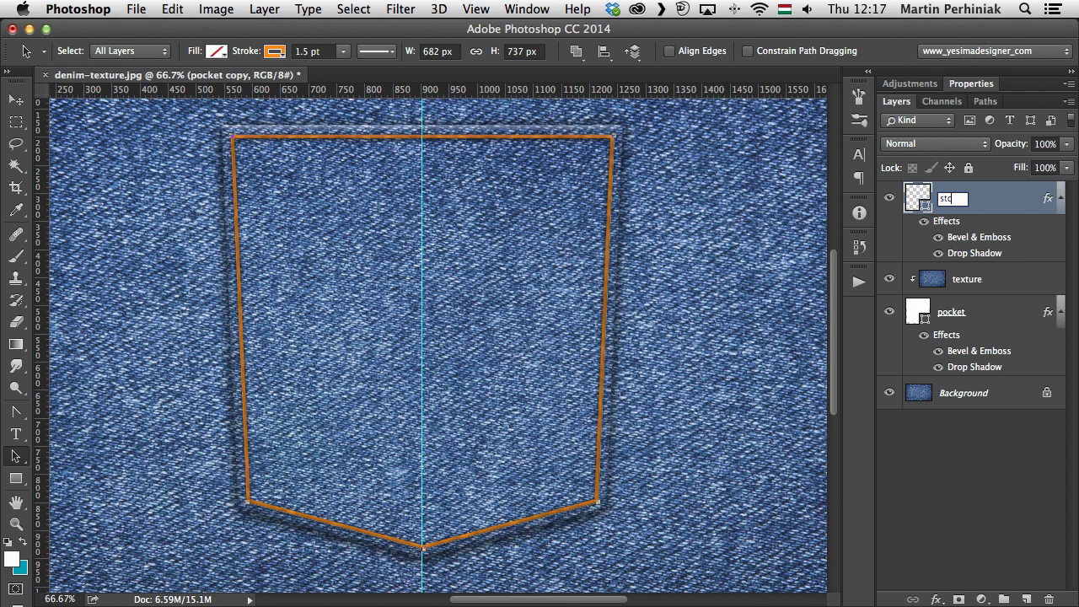
type("iches")
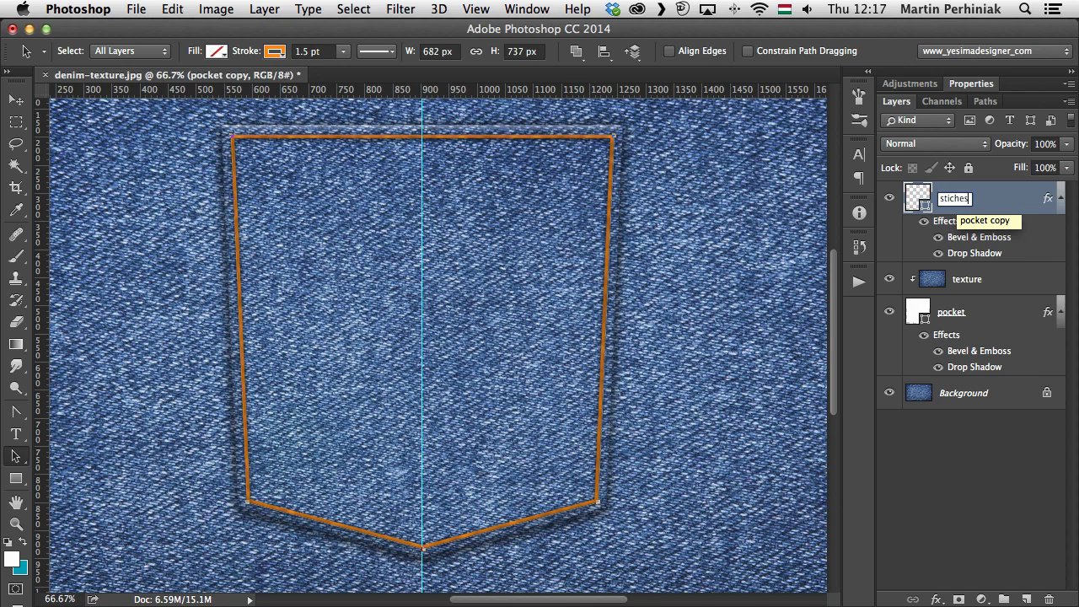
key("Return")
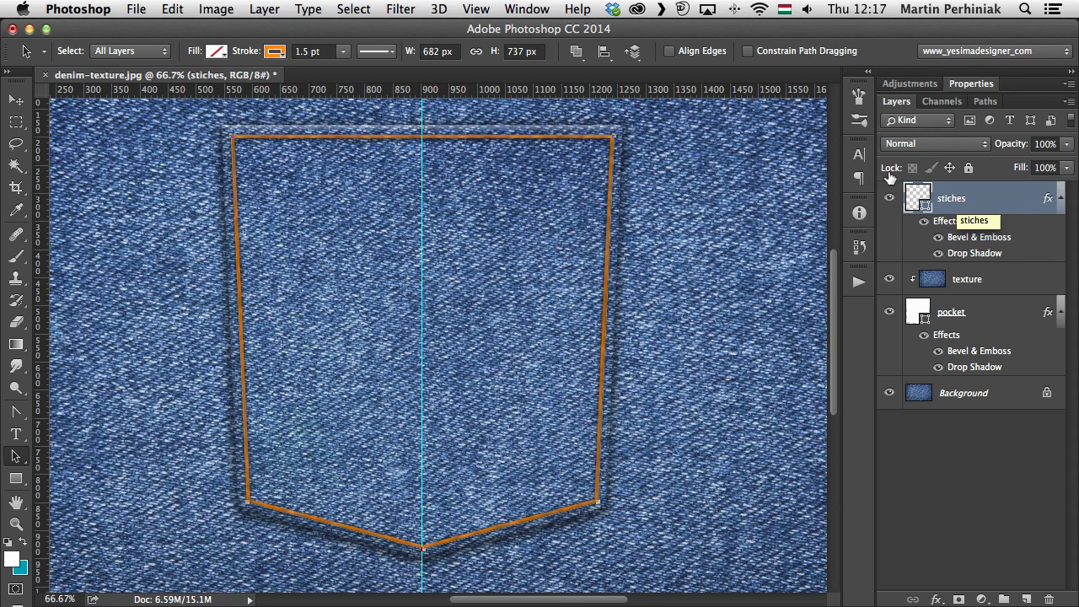
Step: Apply the dashed stroke preset with a dash of 4 and a gap of 2 to the orange outline
left_click(371, 52)
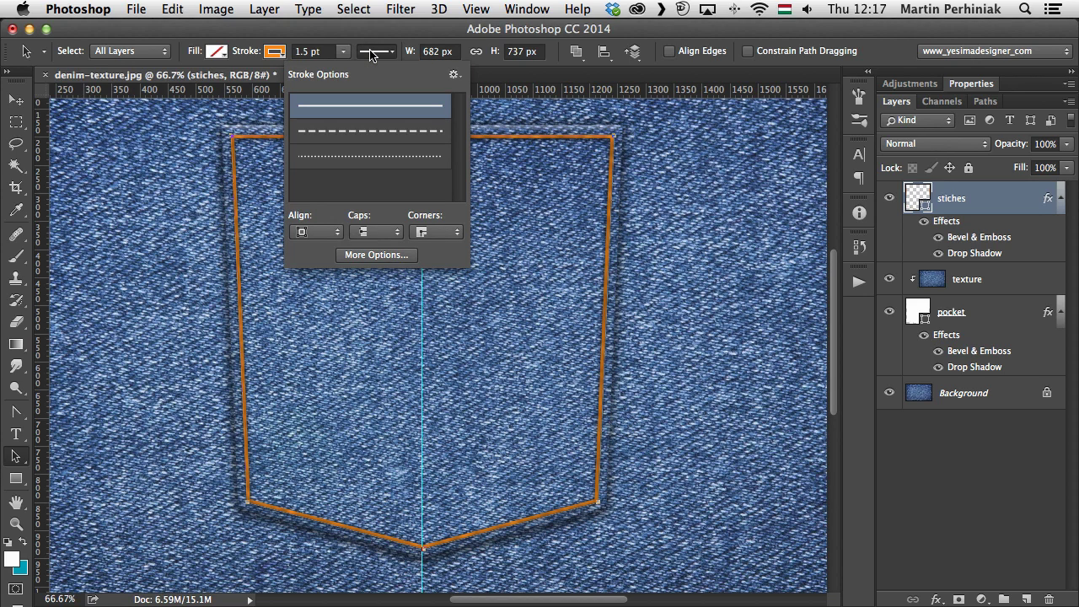
left_click(385, 132)
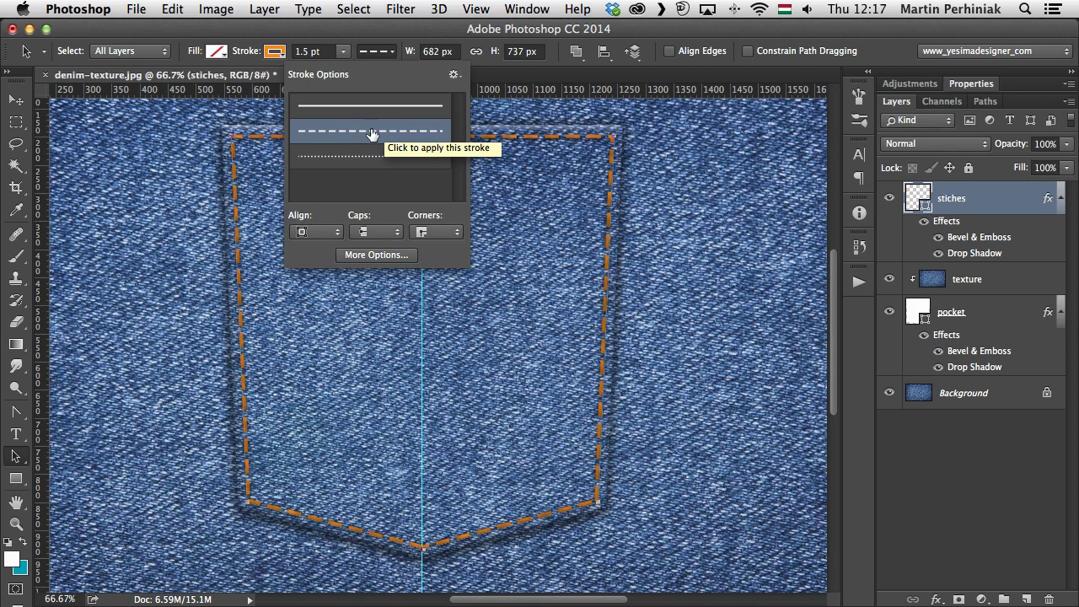
left_click(396, 256)
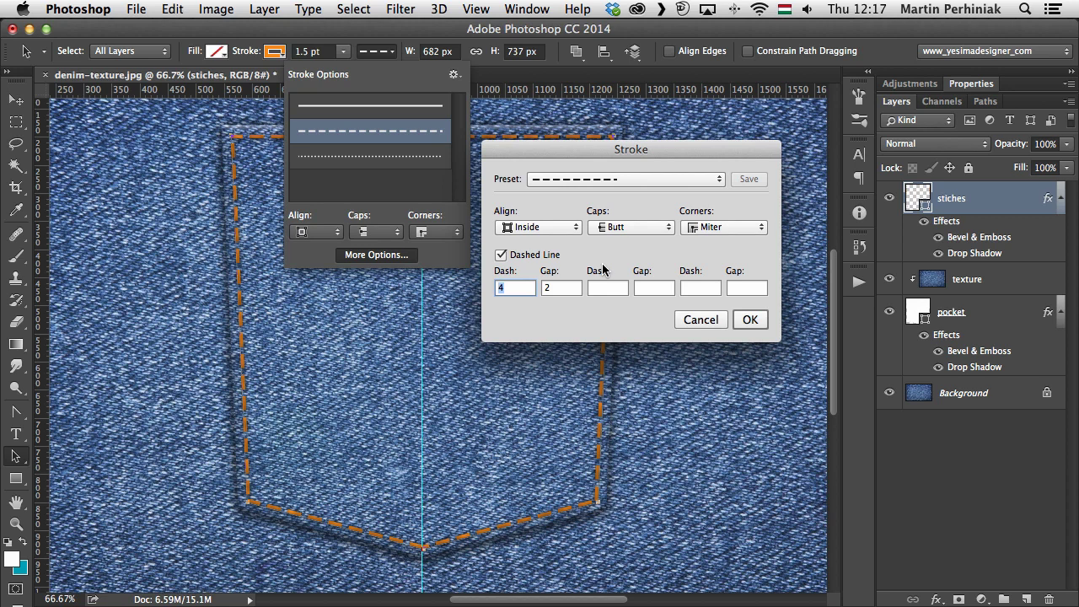
left_click(750, 319)
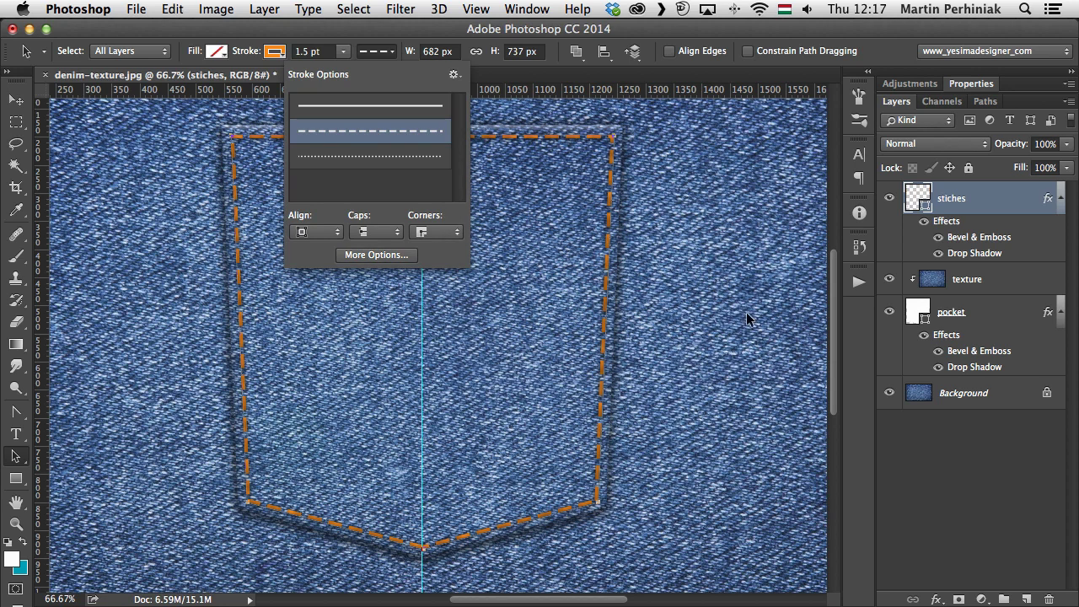
left_click(538, 234)
left_click(682, 230)
key("super+minus")
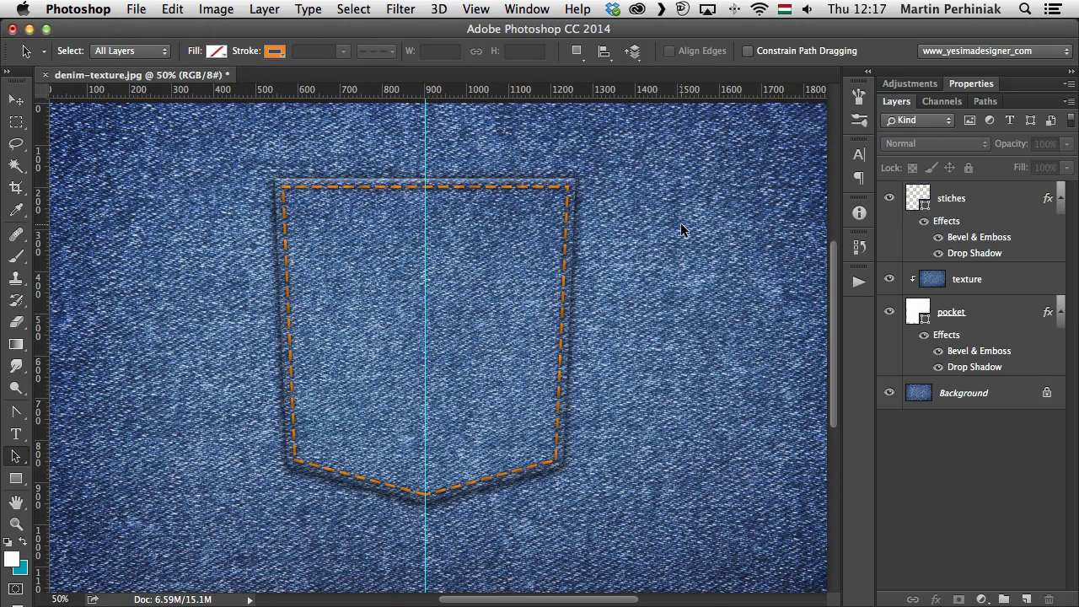
Step: Lower the opacity of the stiches layer's drop shadow to 24% and raise it slightly again
left_click(939, 254)
left_click(941, 254)
left_click(959, 255)
double_click(959, 254)
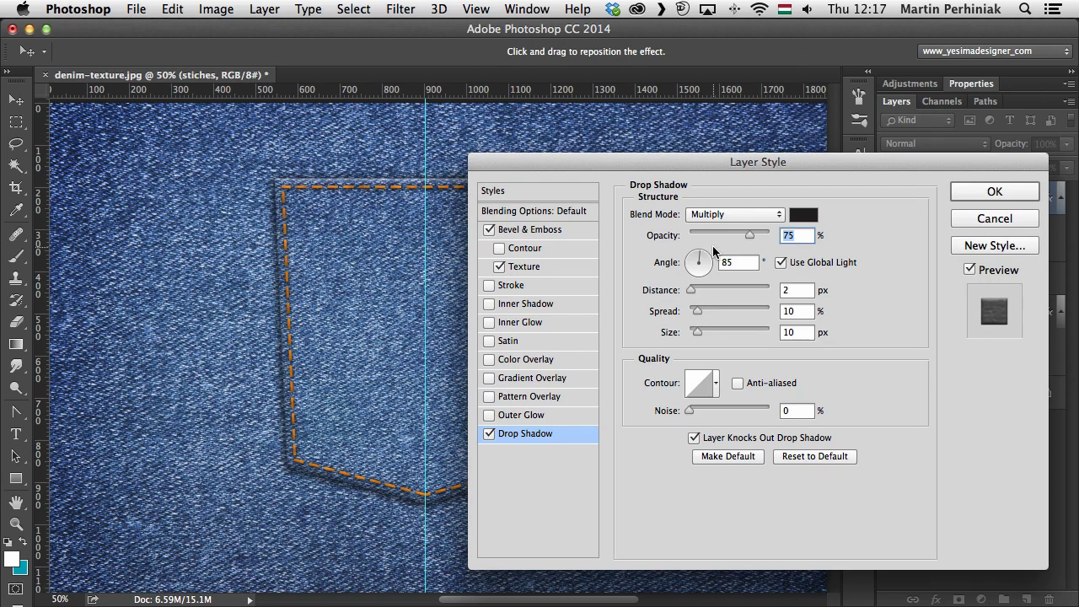
left_click_drag(716, 232, 708, 232)
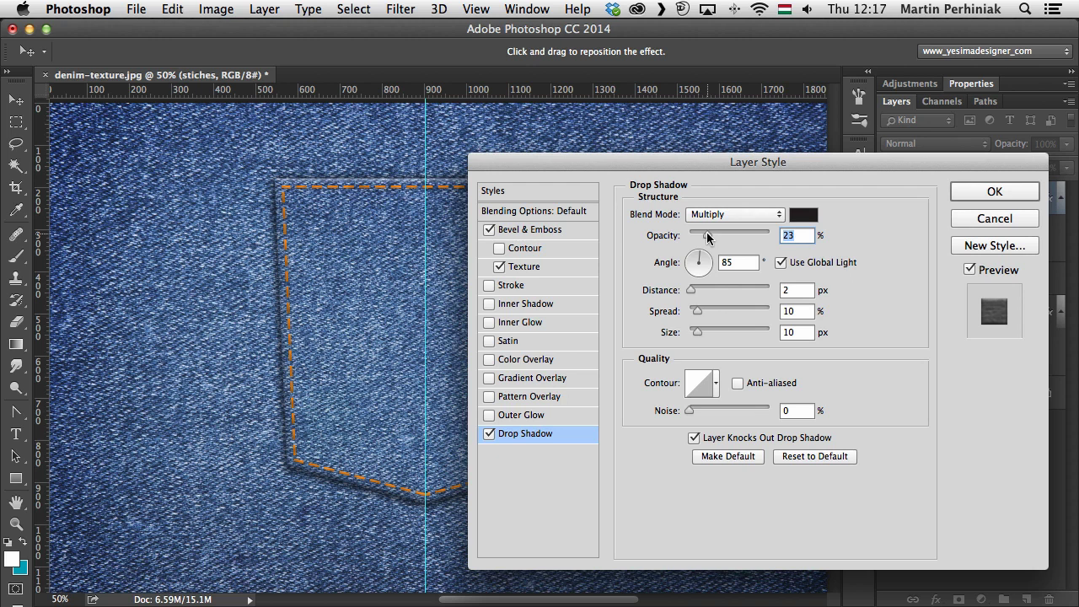
left_click(1029, 189)
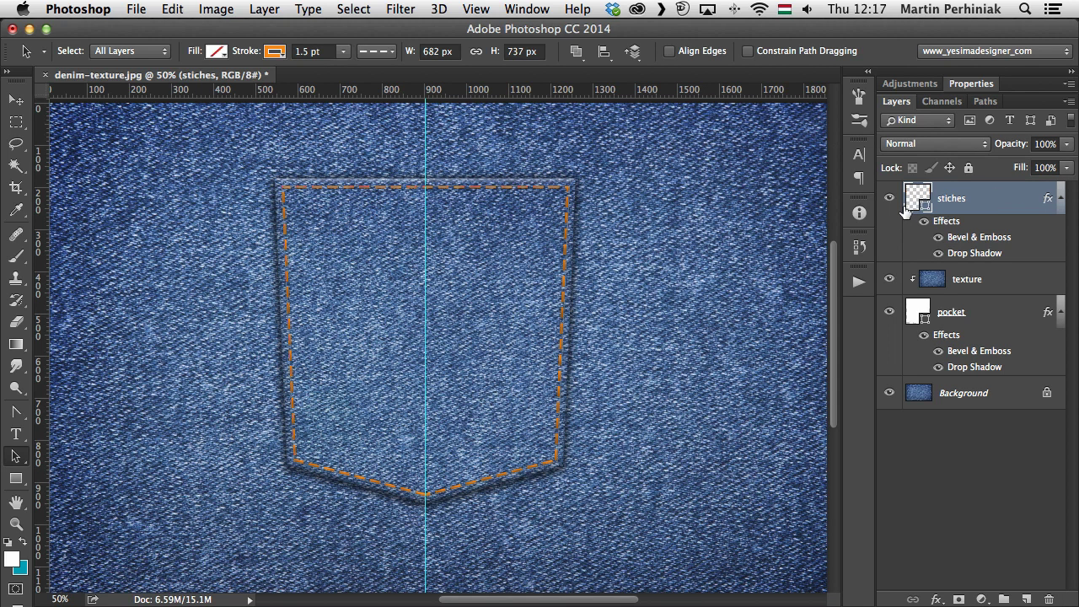
double_click(974, 254)
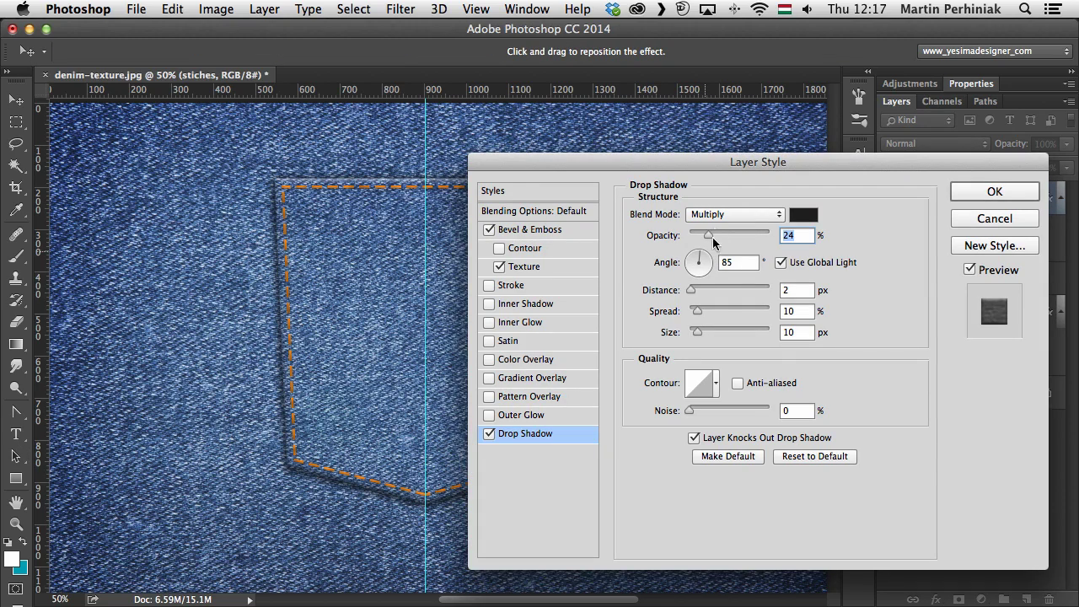
left_click_drag(714, 231, 724, 231)
left_click(991, 193)
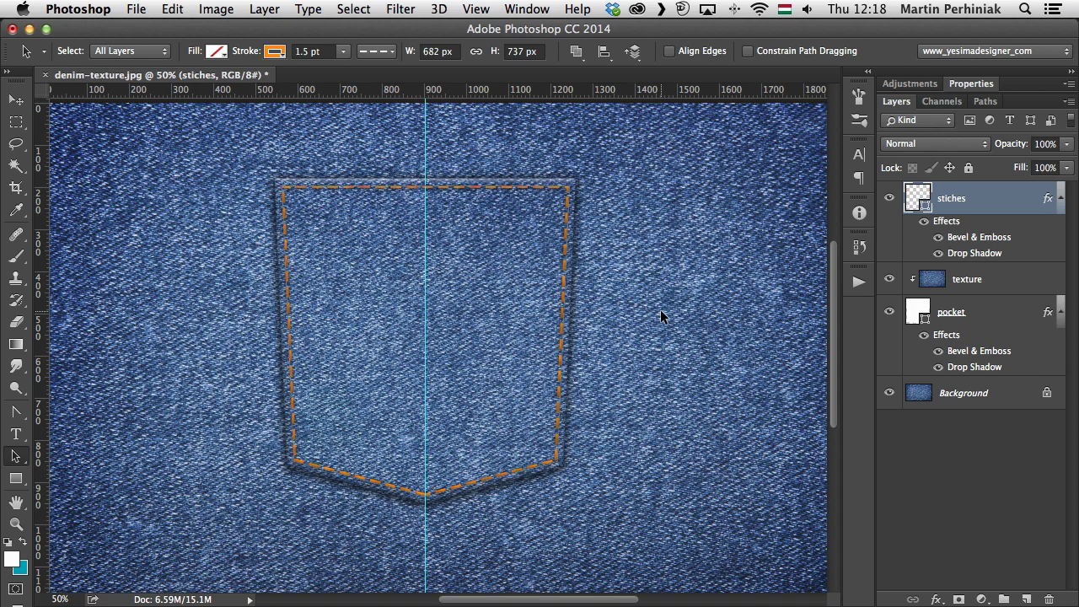
Step: Duplicate the stiches layer and scale the copy about its centre to about 631 × 682 px as an inner stitch line
key("ctrl+j")
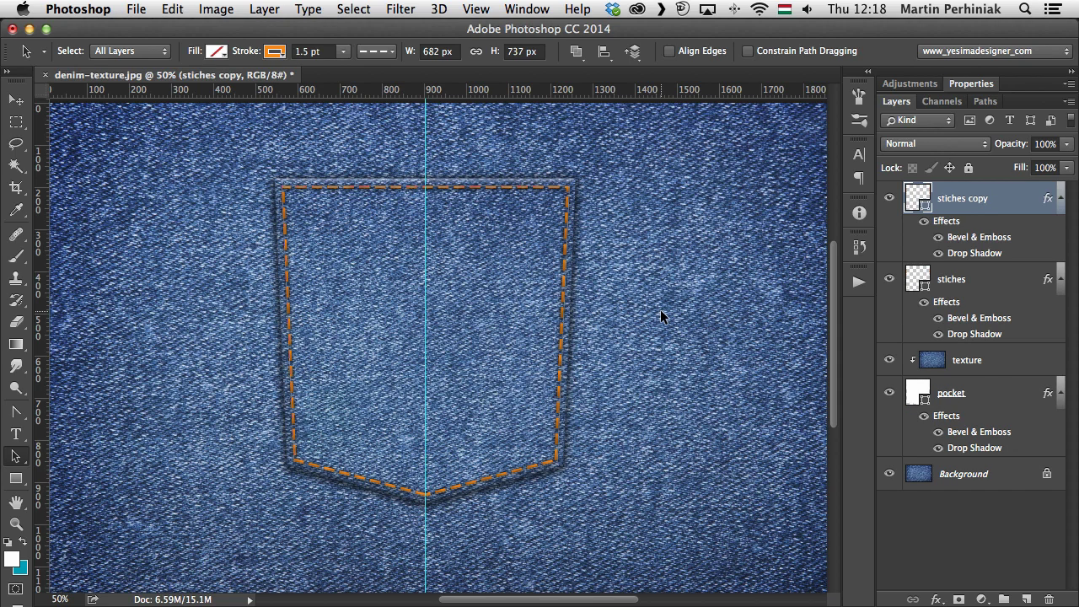
key("ctrl+t")
left_click_drag(571, 187, 565, 199)
key("Return")
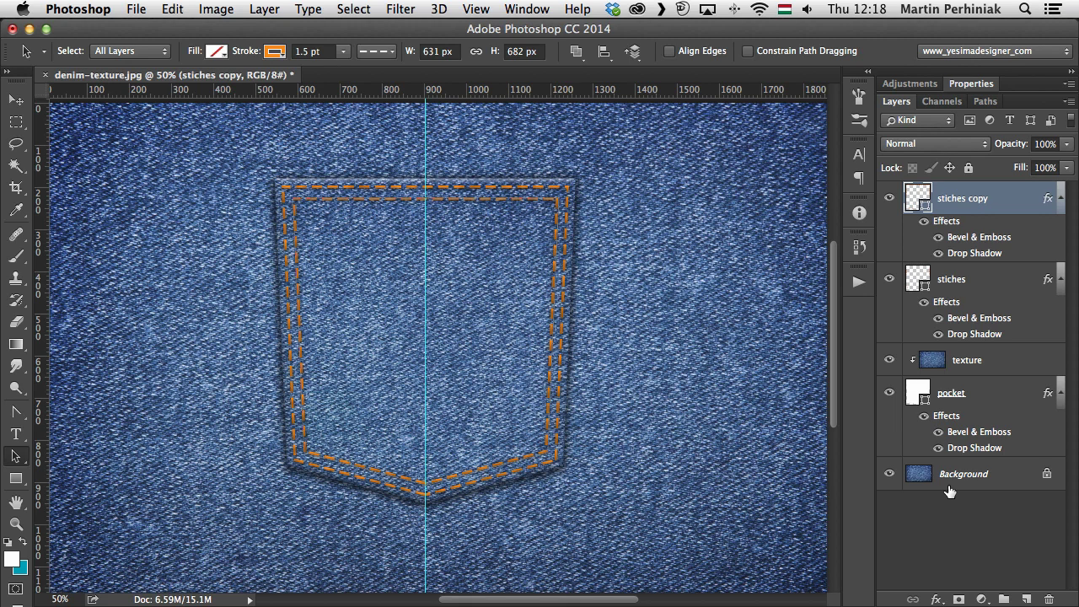
Step: Create a new layer above all the others and name it "decoration"
left_click(1026, 600)
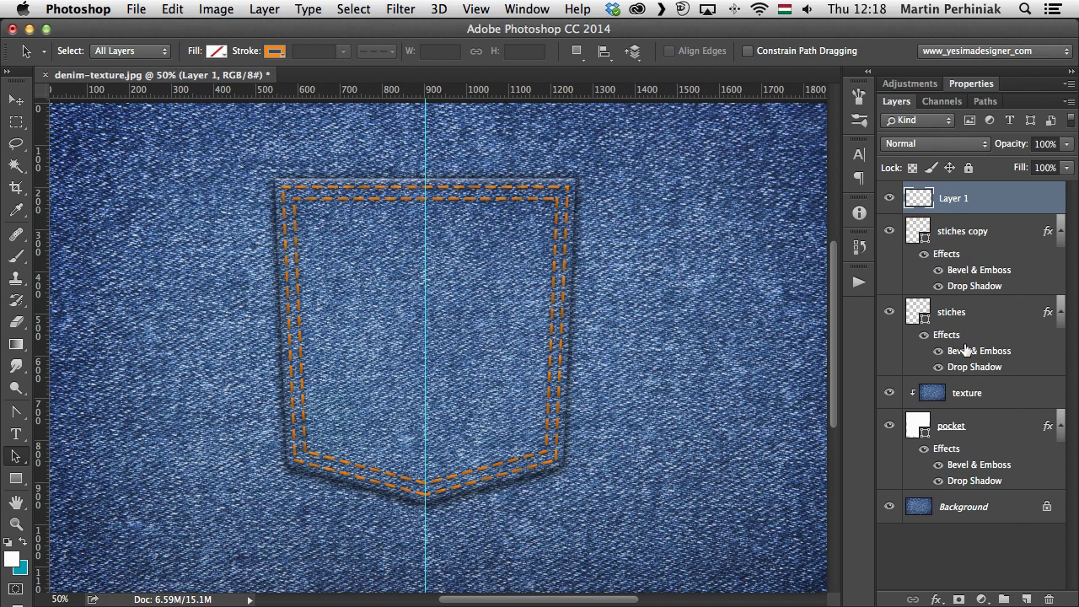
double_click(964, 199)
type("decoration")
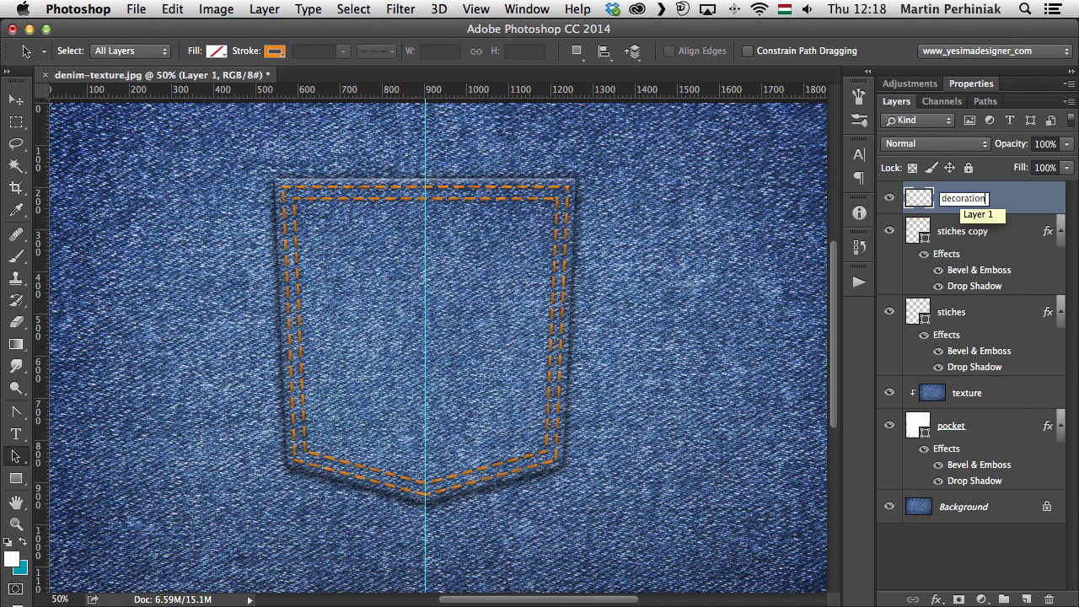
key("Return")
Step: Rename the stiches copy layer to "stiches 2"
left_click(976, 228)
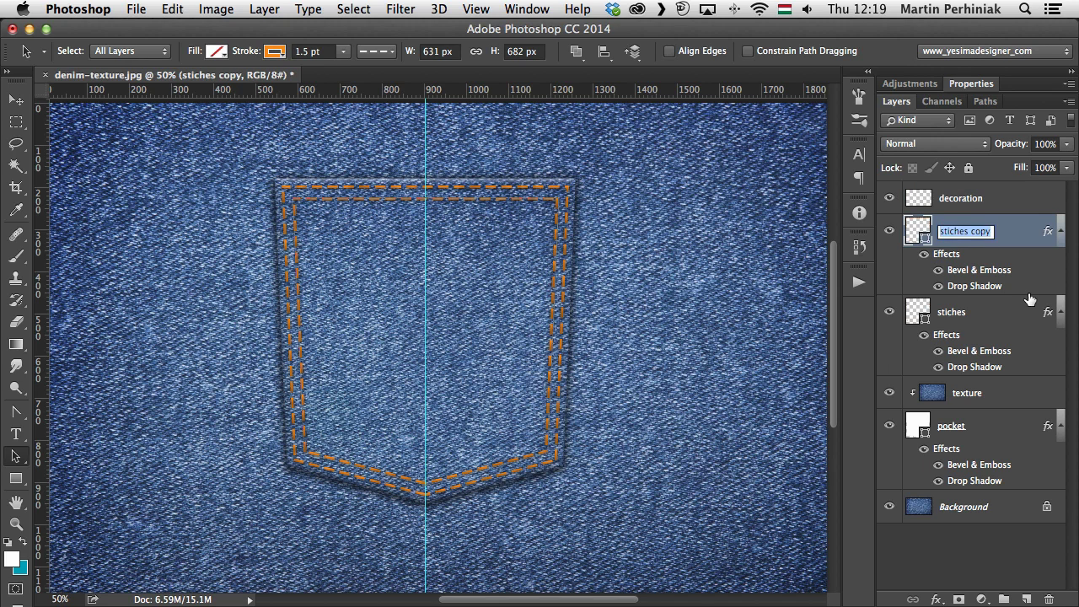
double_click(961, 231)
key("BackSpace")
type("2")
key("Return")
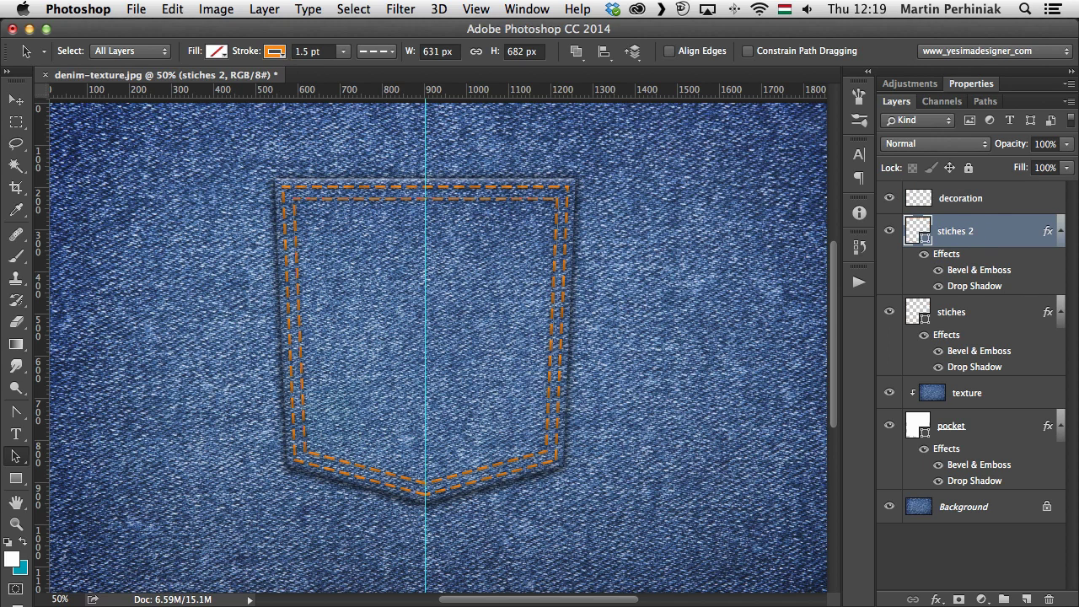
Step: With the decoration layer active, make a small rectangular selection around one dash of the pocket's upper inner stitch line
left_click(984, 201)
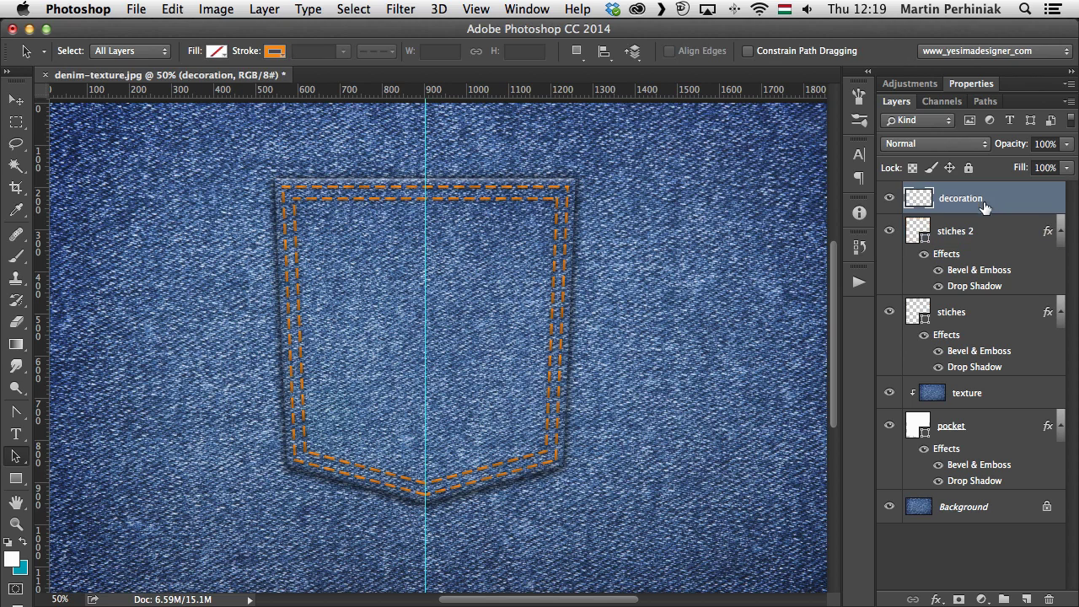
key("b")
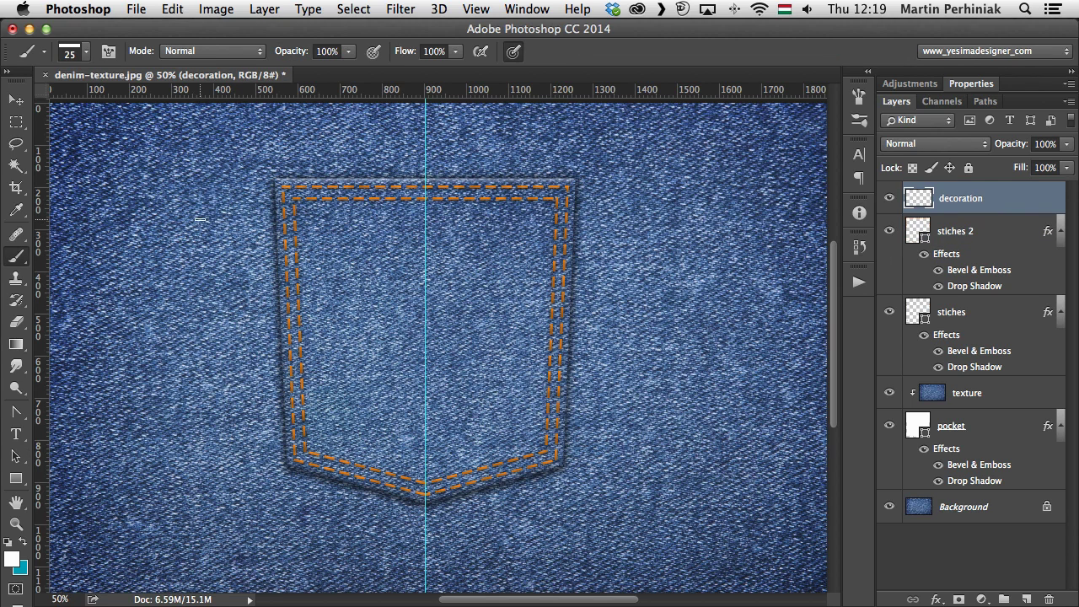
left_click(16, 144)
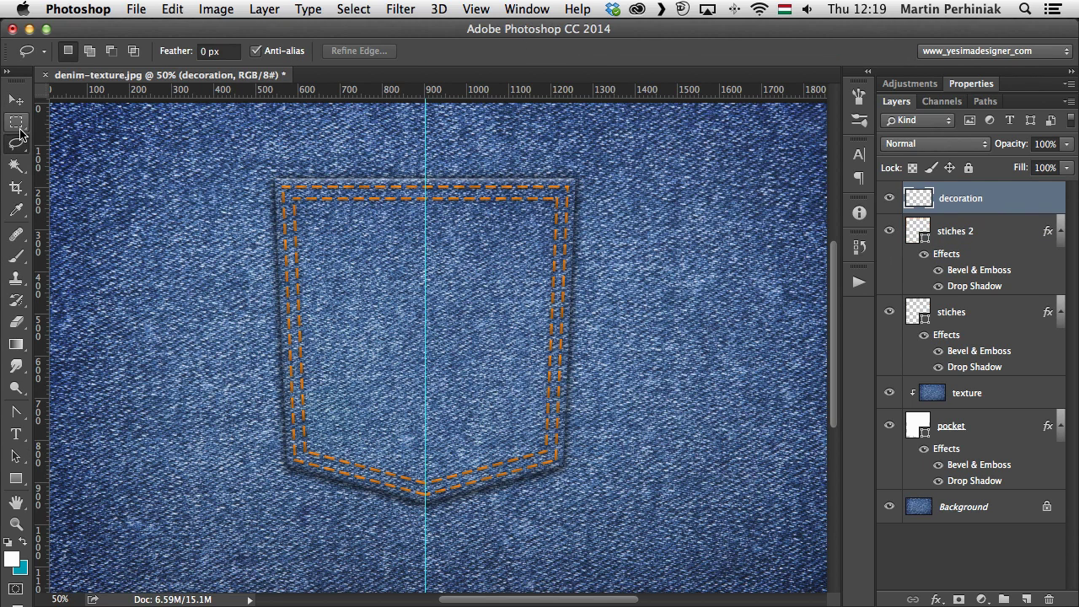
left_click(19, 126)
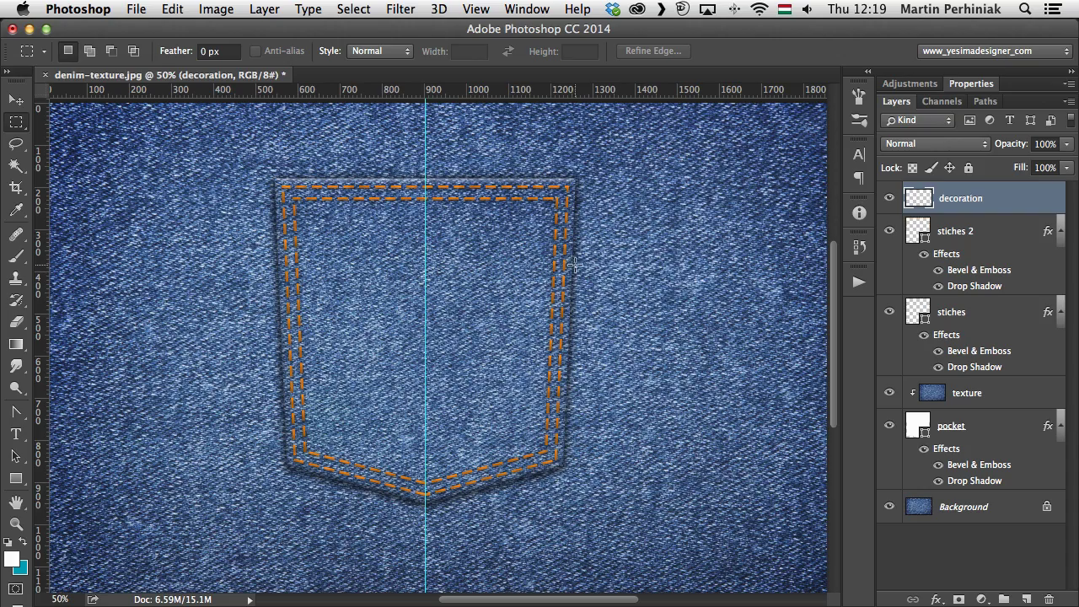
left_click_drag(472, 192, 529, 193)
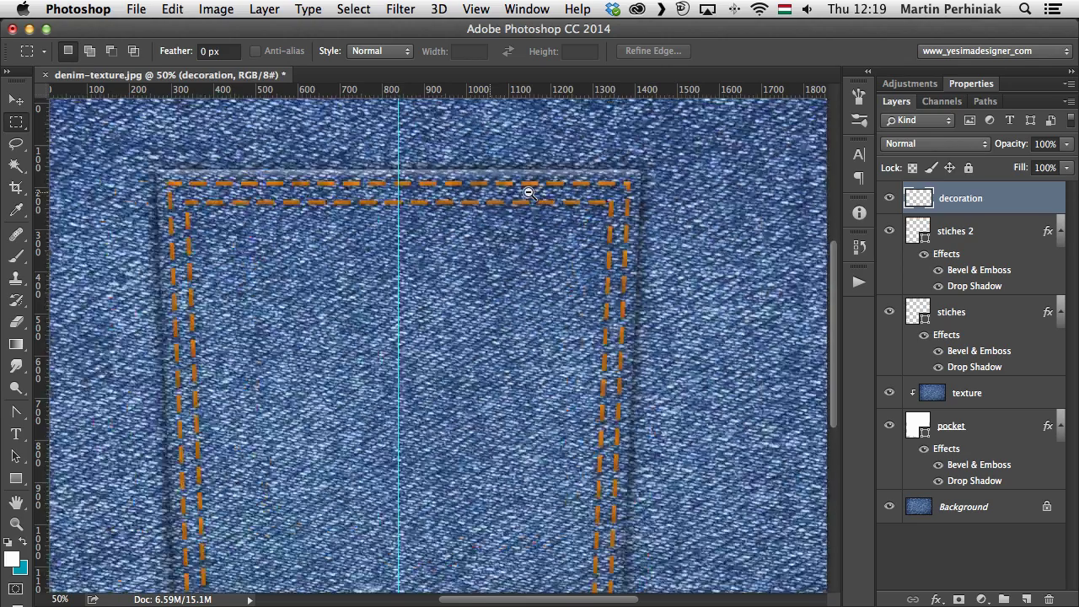
left_click_drag(454, 198, 479, 207)
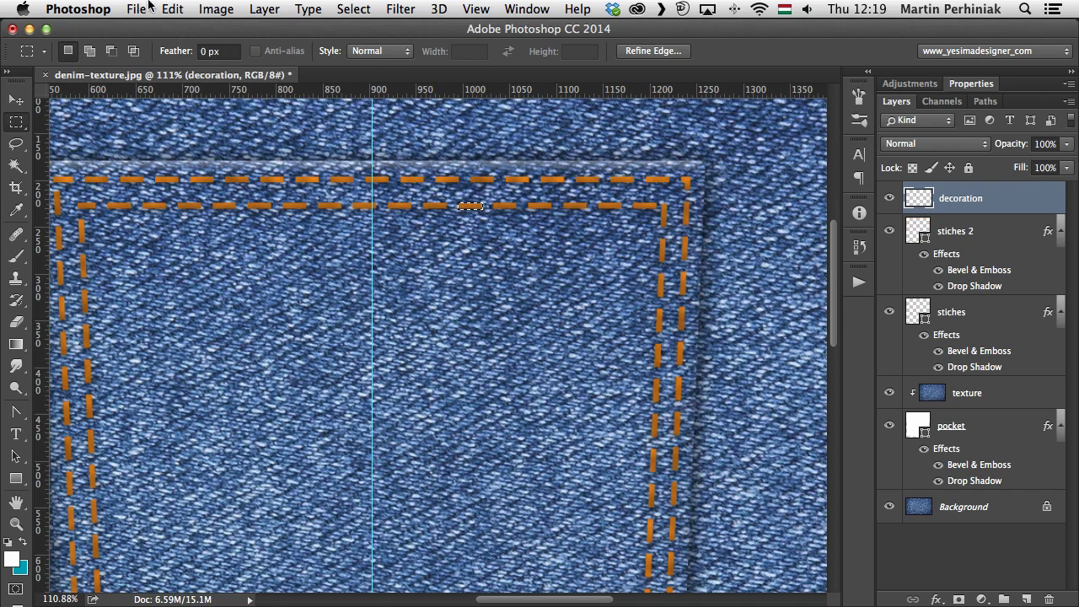
Step: Fill the small dash selection on the decoration layer with black at 100% opacity
left_click(186, 10)
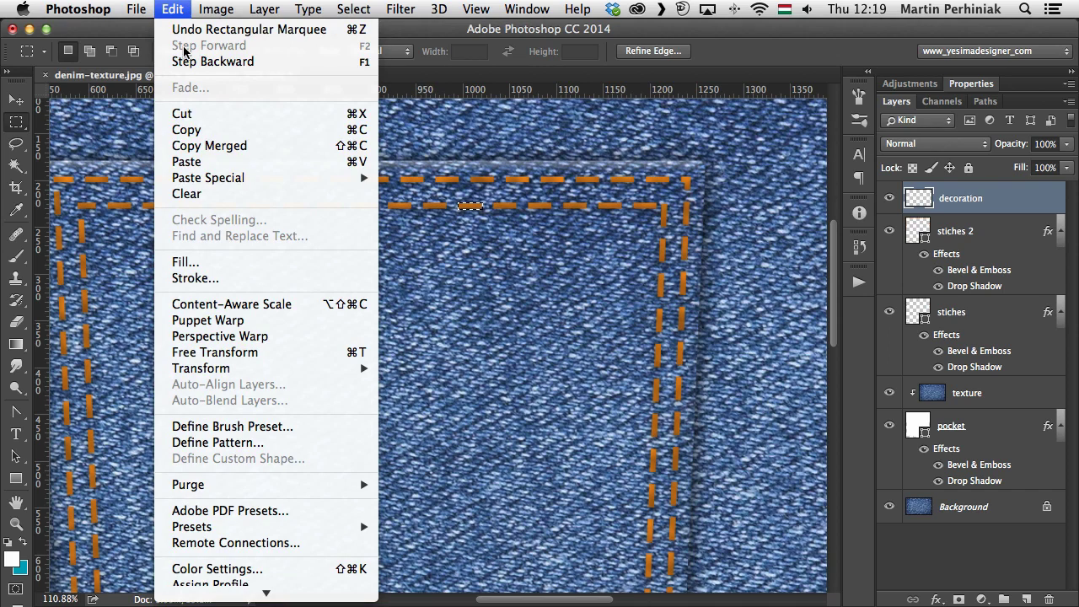
left_click(224, 261)
left_click(571, 176)
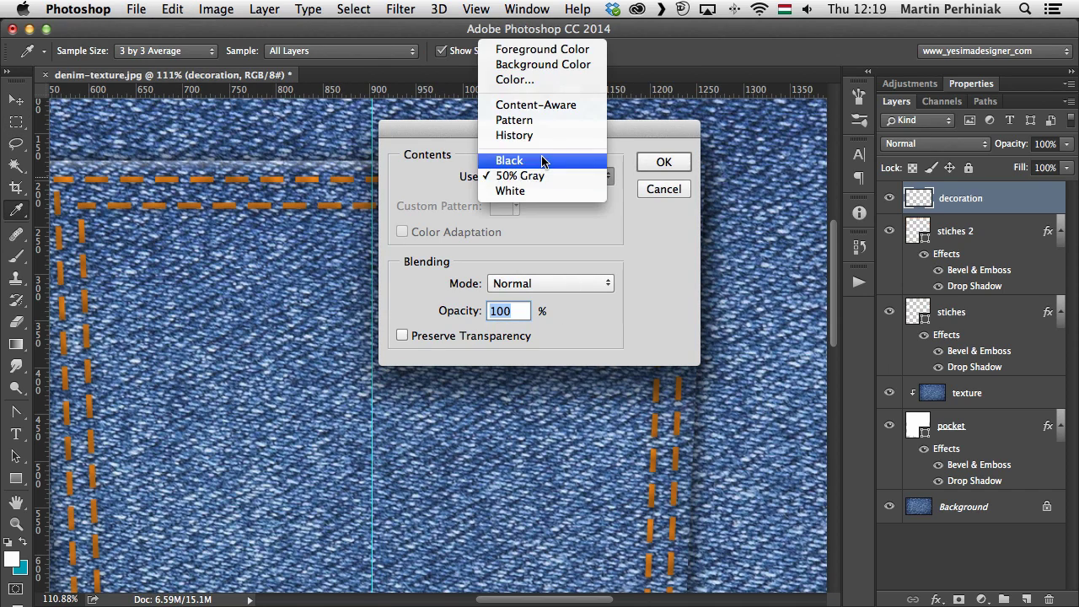
left_click(570, 159)
left_click(663, 165)
key("m")
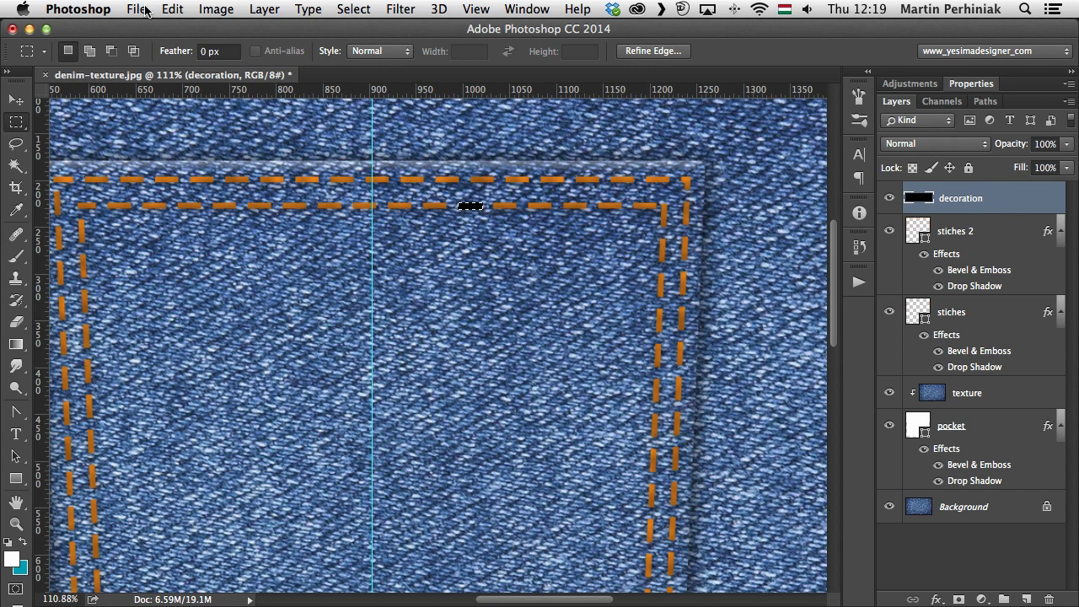
Step: Define the filled dash as a brush preset named "stitch", and clear the black dash along with its selection
left_click(170, 10)
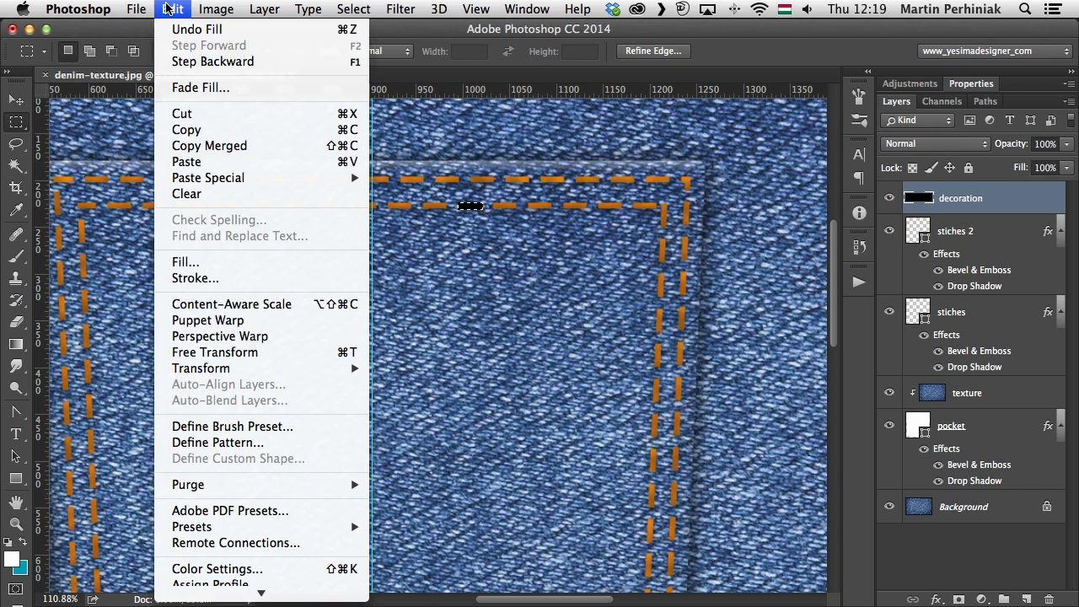
left_click(259, 429)
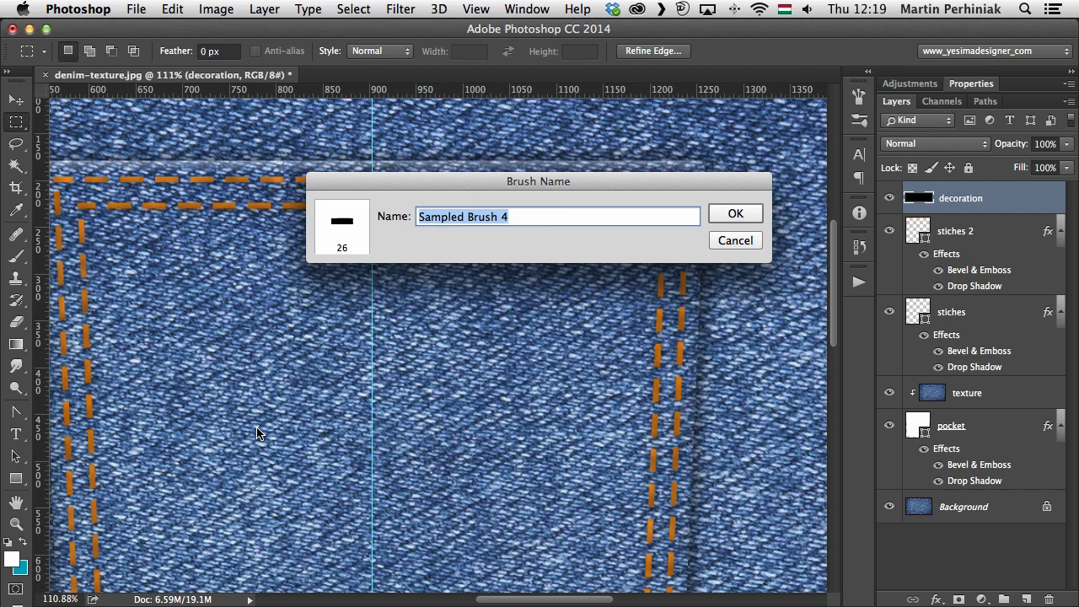
type("stich")
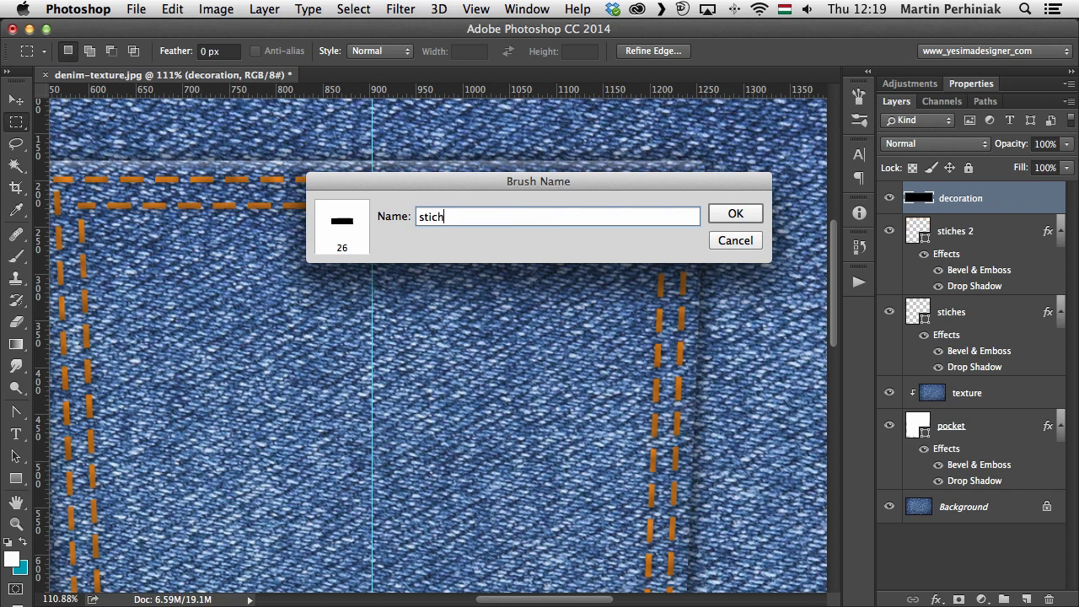
type("t")
key("Return")
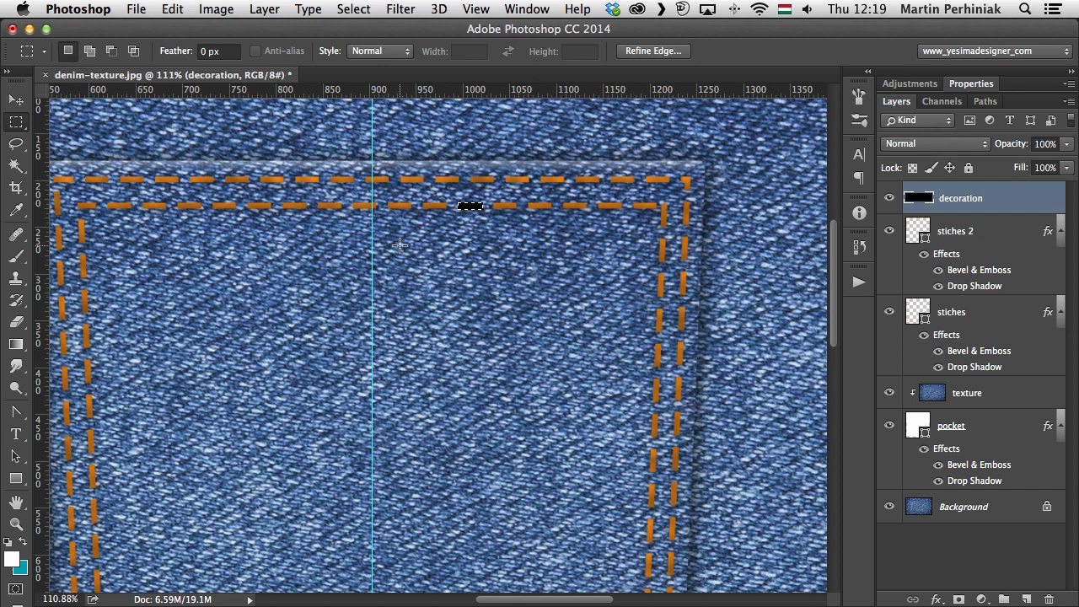
key("Delete")
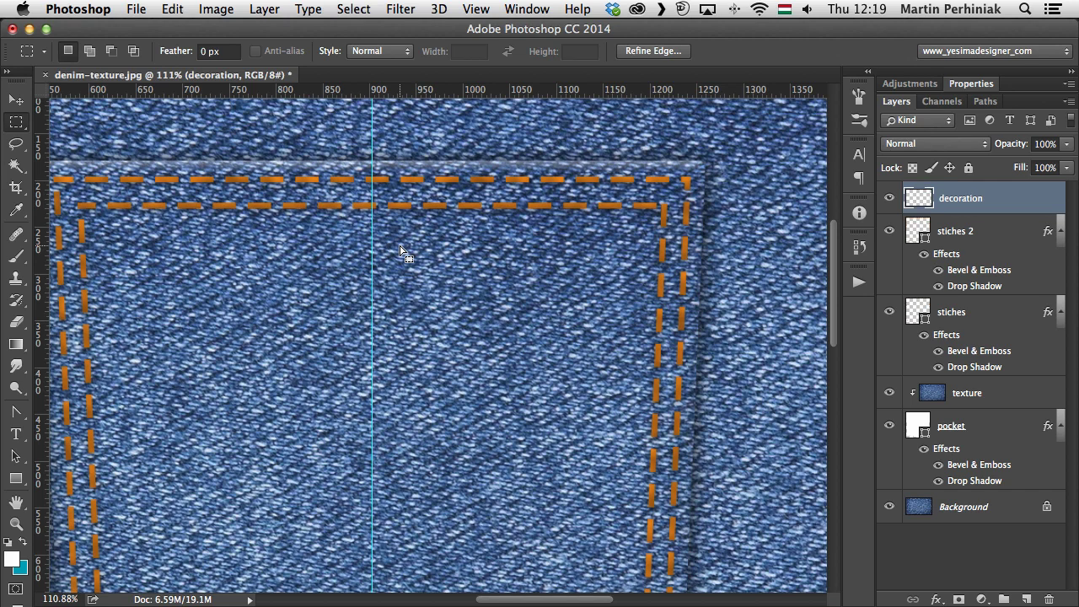
key("super+d")
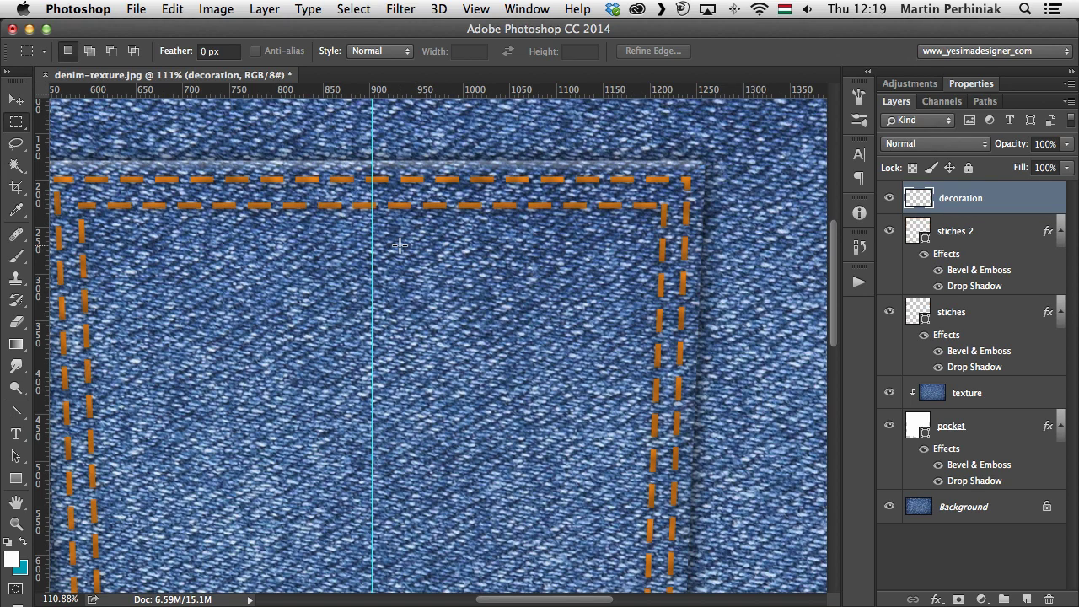
Step: Switch to the Brush tool and show the brush tip shape settings for the 26 px stitch tip
left_click(857, 97)
key("b")
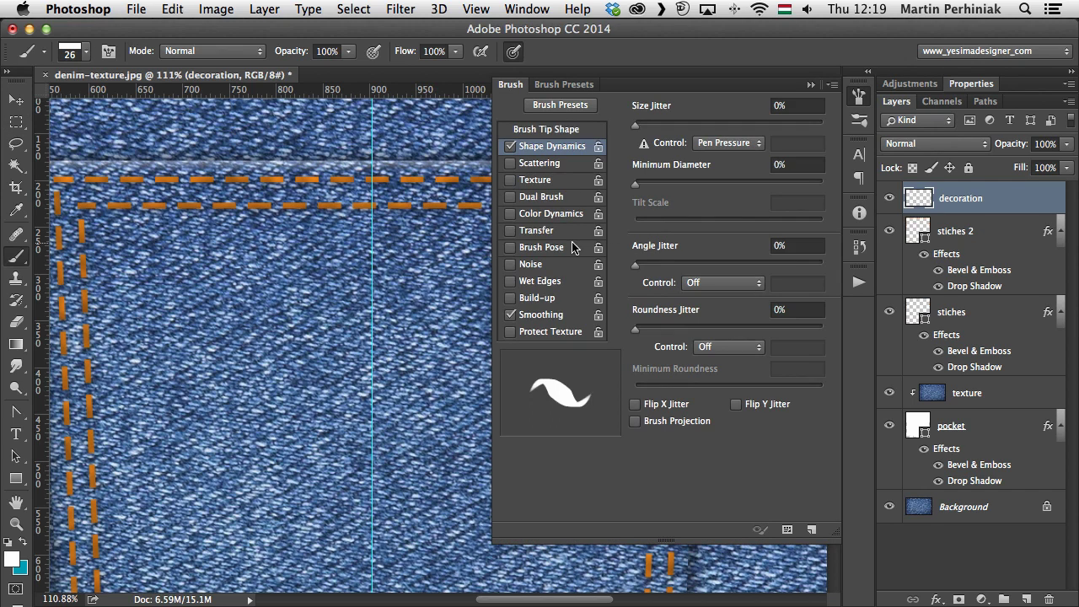
left_click(554, 130)
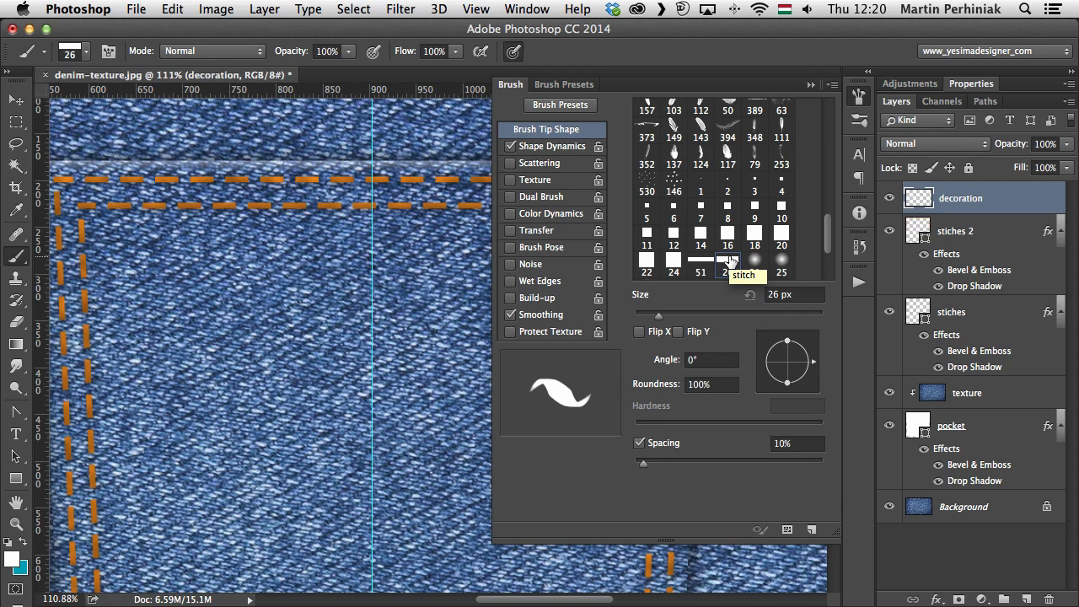
left_click(553, 146)
left_click(557, 134)
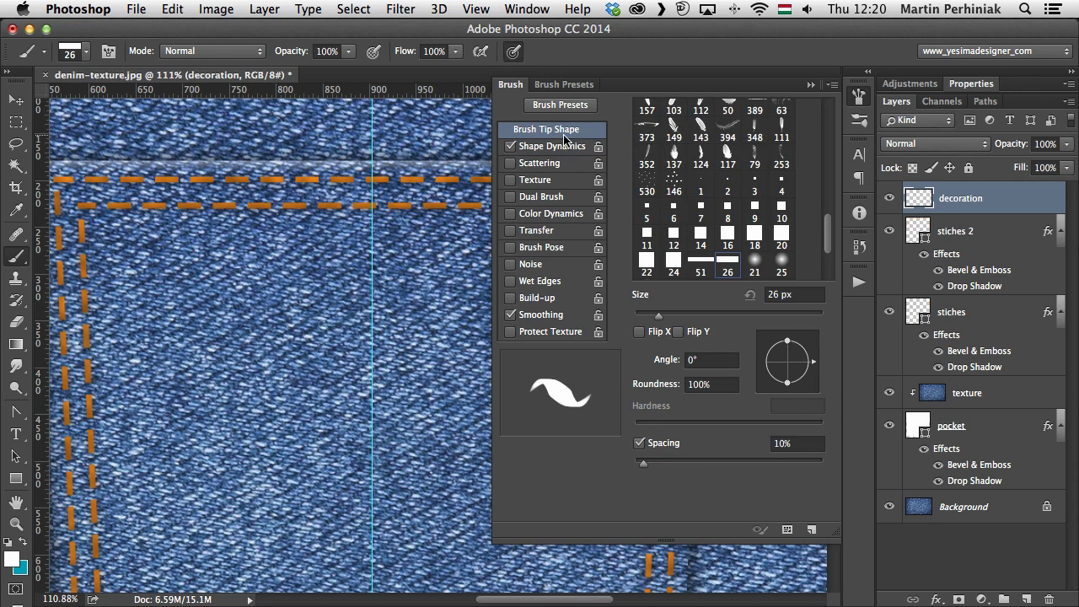
Step: Try brush spacings of 71% and 350% with test strokes inside the pocket, undoing each stroke
mouse_move(644, 464)
left_mouse_down()
mouse_move(796, 466)
mouse_move(700, 463)
left_mouse_up()
mouse_move(136, 355)
left_mouse_down()
mouse_move(252, 390)
mouse_move(349, 346)
left_mouse_up()
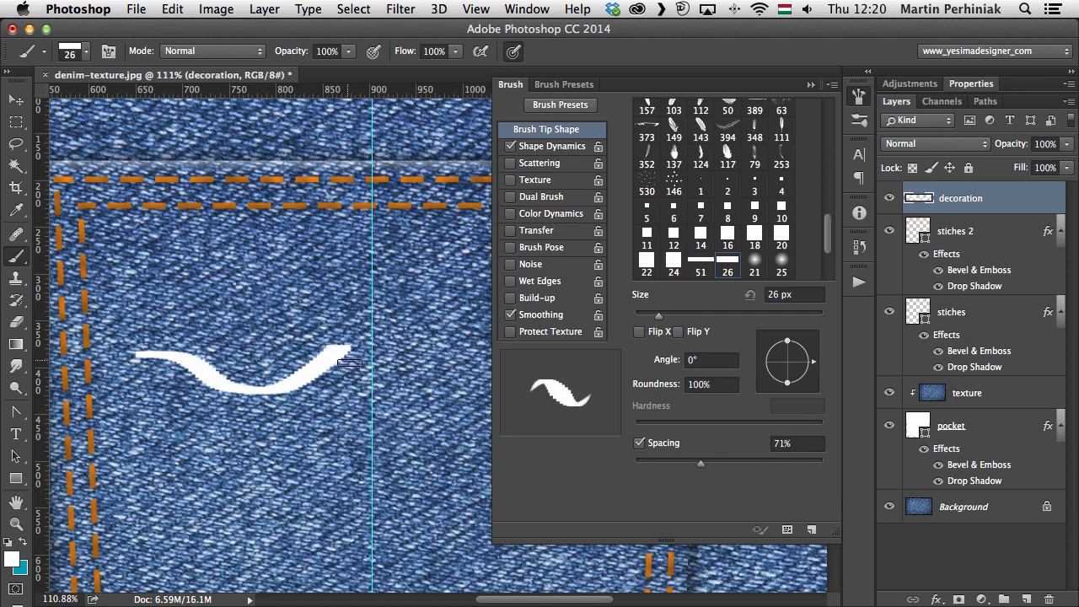
key("ctrl+z")
left_click_drag(746, 465, 791, 463)
mouse_move(150, 308)
left_mouse_down()
mouse_move(287, 330)
mouse_move(376, 312)
left_mouse_up()
key("ctrl+z")
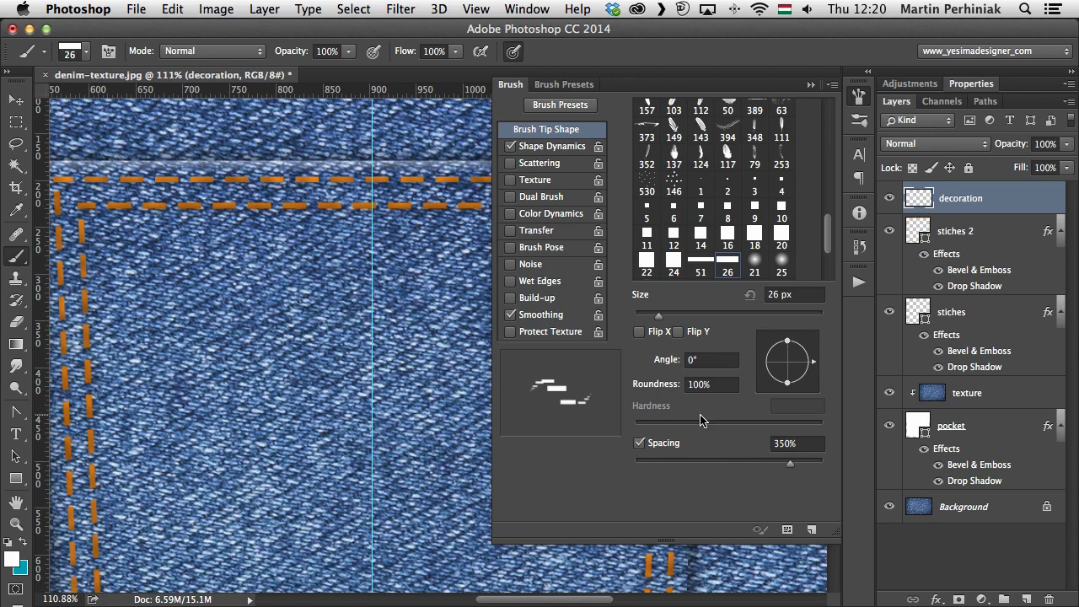
Step: Try wider brush spacings, including 555%, with test strokes inside the pocket, undoing each stroke
left_click(811, 463)
mouse_move(153, 320)
left_mouse_down()
mouse_move(292, 334)
mouse_move(369, 311)
left_mouse_up()
key("ctrl+z")
left_click_drag(810, 464, 806, 466)
left_click_drag(153, 311, 391, 319)
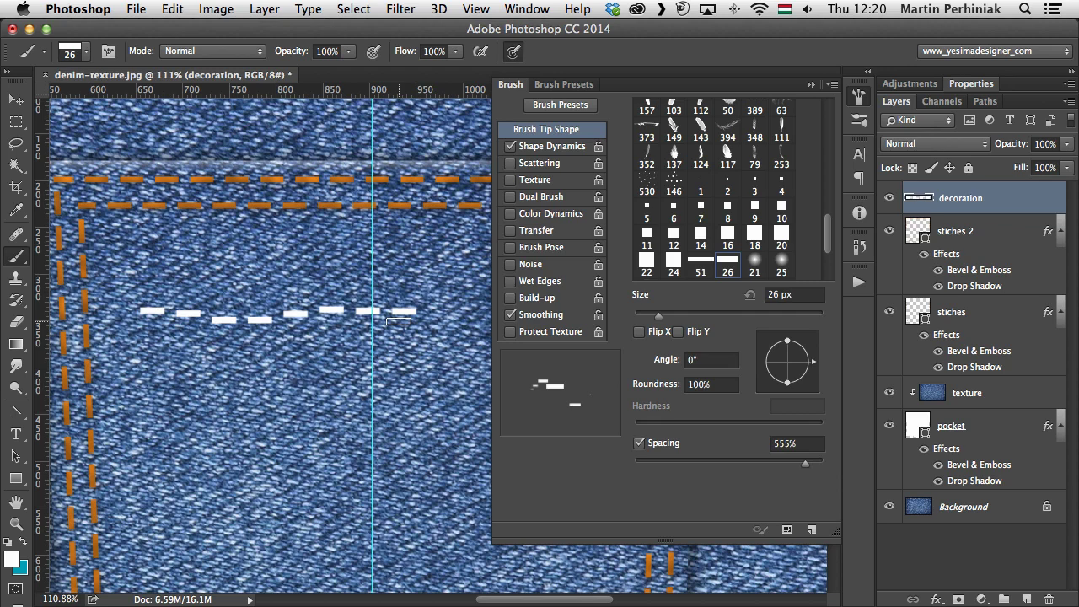
key("ctrl+z")
Step: Set the brush spacing to about 683%, test it with a stroke, undo the stroke and fine-tune the spacing
left_click_drag(805, 463, 806, 465)
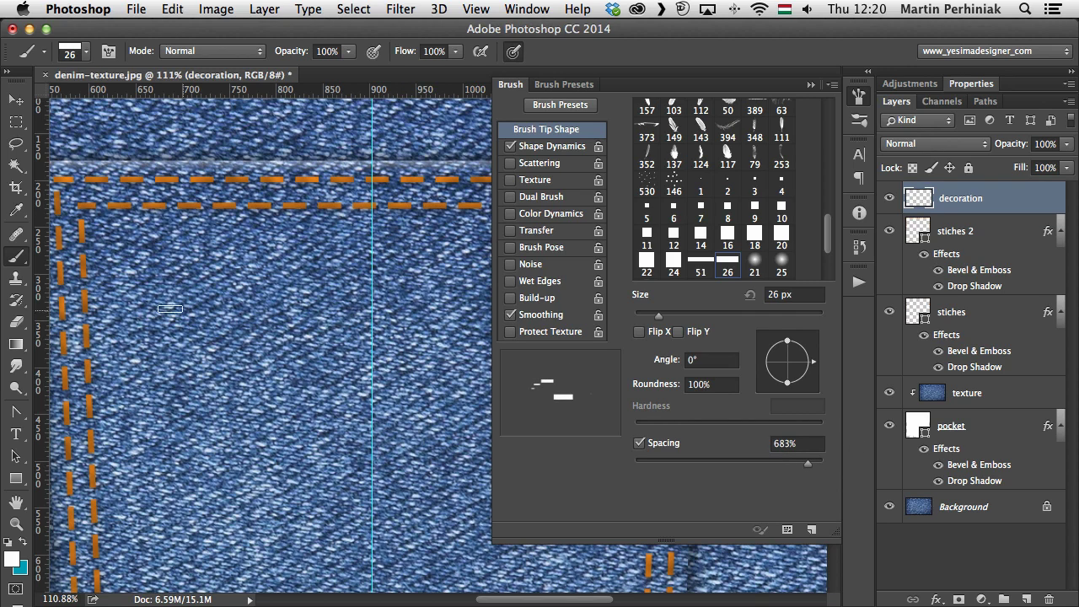
mouse_move(168, 306)
left_mouse_down()
mouse_move(286, 326)
mouse_move(435, 302)
left_mouse_up()
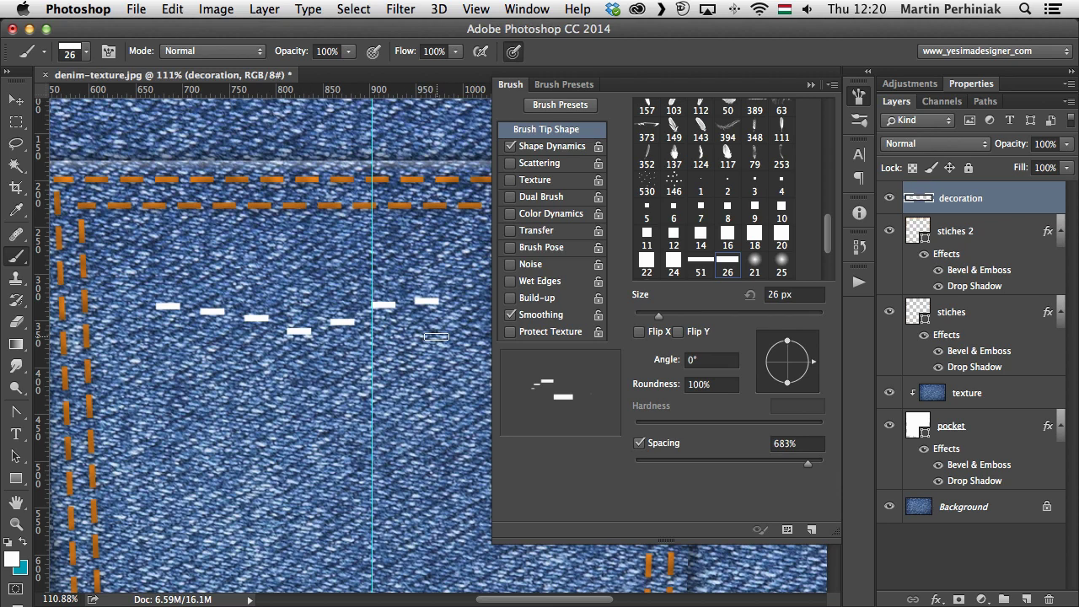
key("ctrl+z")
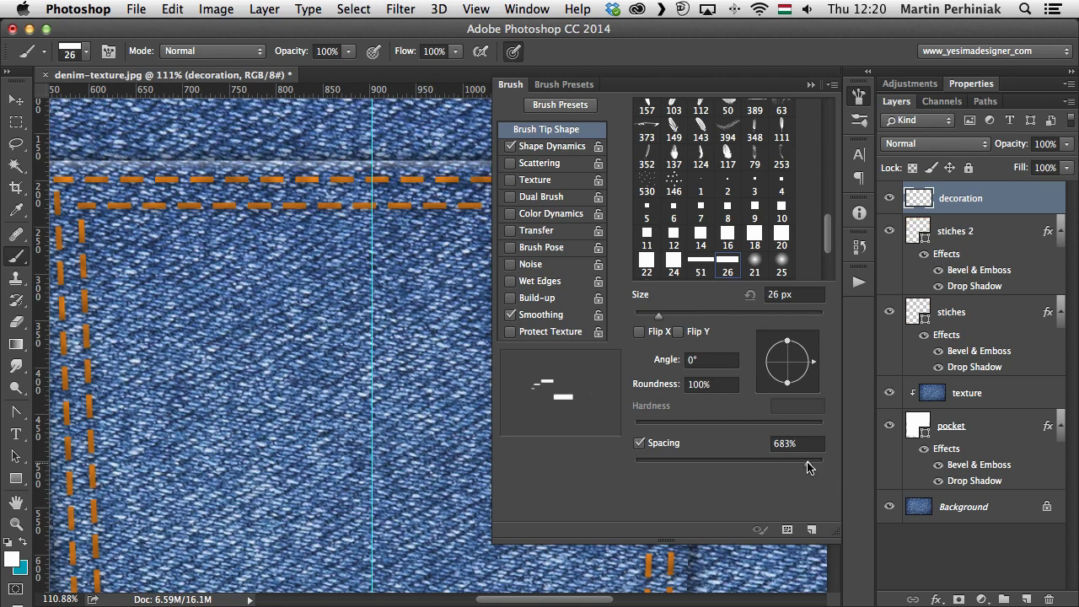
left_click_drag(810, 469, 807, 466)
Step: Set the Angle Jitter control in Shape Dynamics to Direction, and undo a wavy test stroke painted across the pocket
left_click(546, 152)
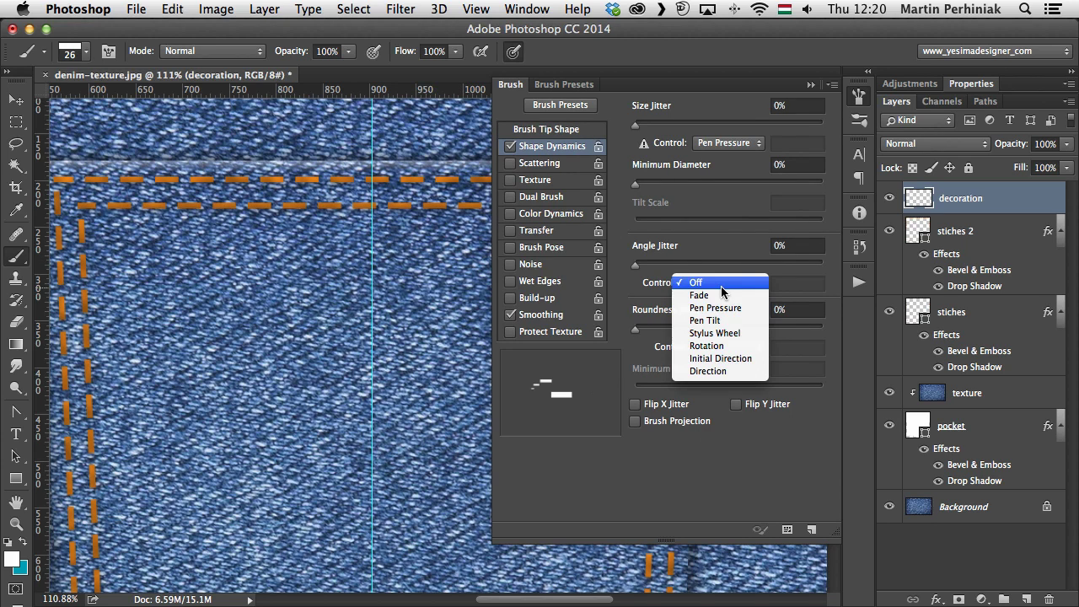
left_click(725, 284)
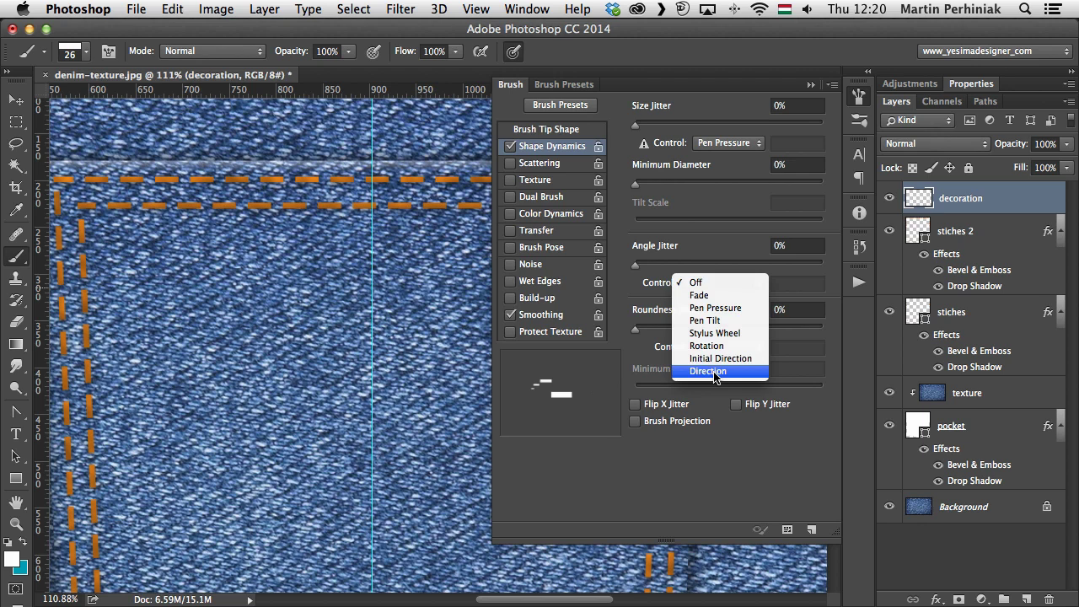
left_click(714, 372)
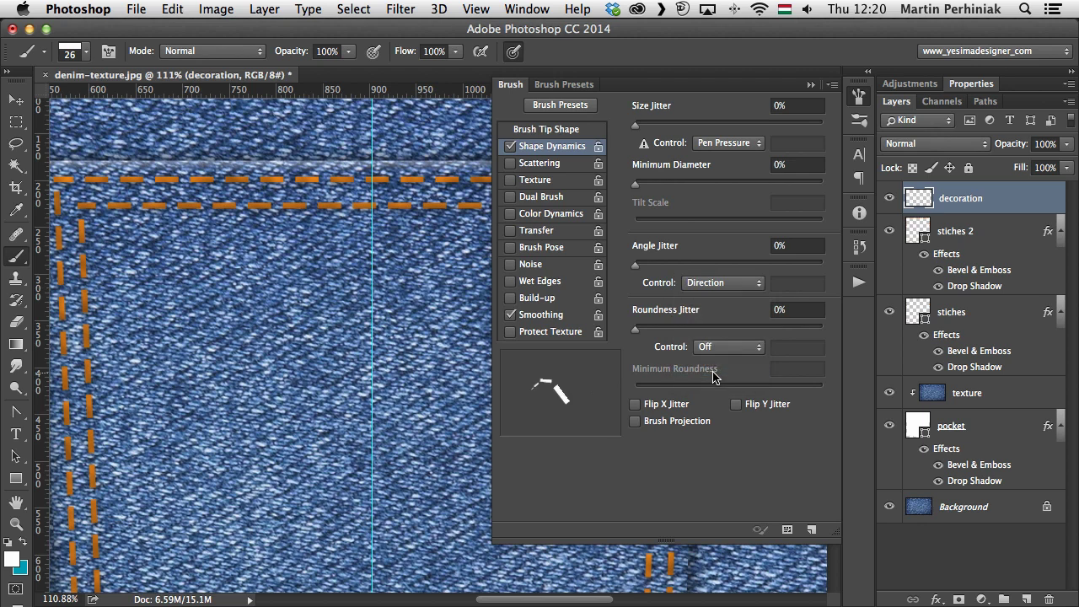
left_click(856, 97)
left_click(120, 319)
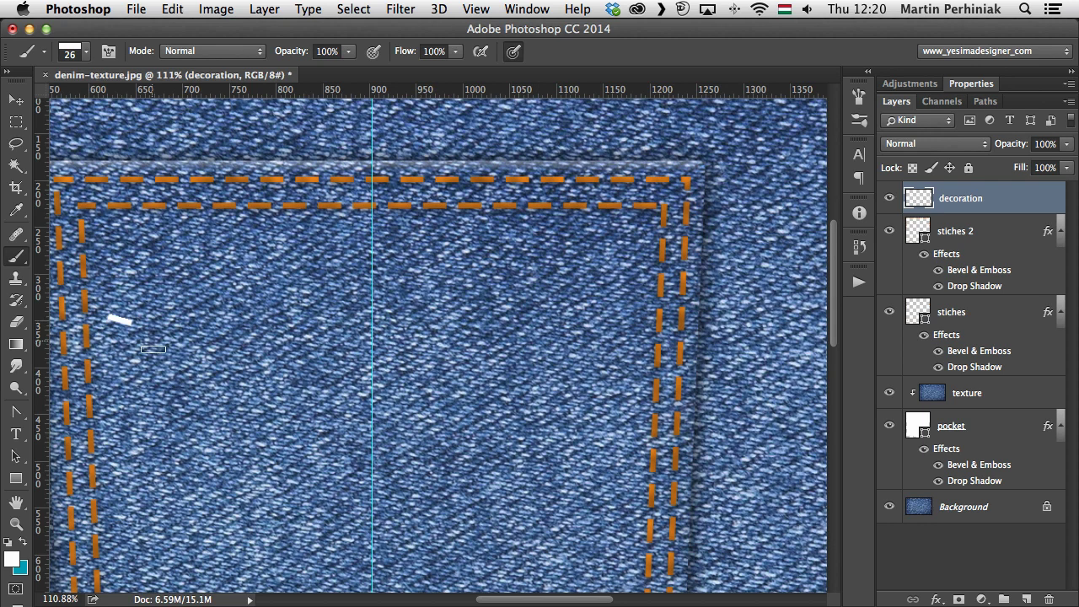
mouse_move(153, 348)
left_mouse_down()
mouse_move(161, 391)
mouse_move(199, 422)
mouse_move(230, 420)
mouse_move(275, 304)
mouse_move(353, 284)
mouse_move(407, 409)
mouse_move(465, 407)
mouse_move(551, 310)
mouse_move(609, 352)
left_mouse_up()
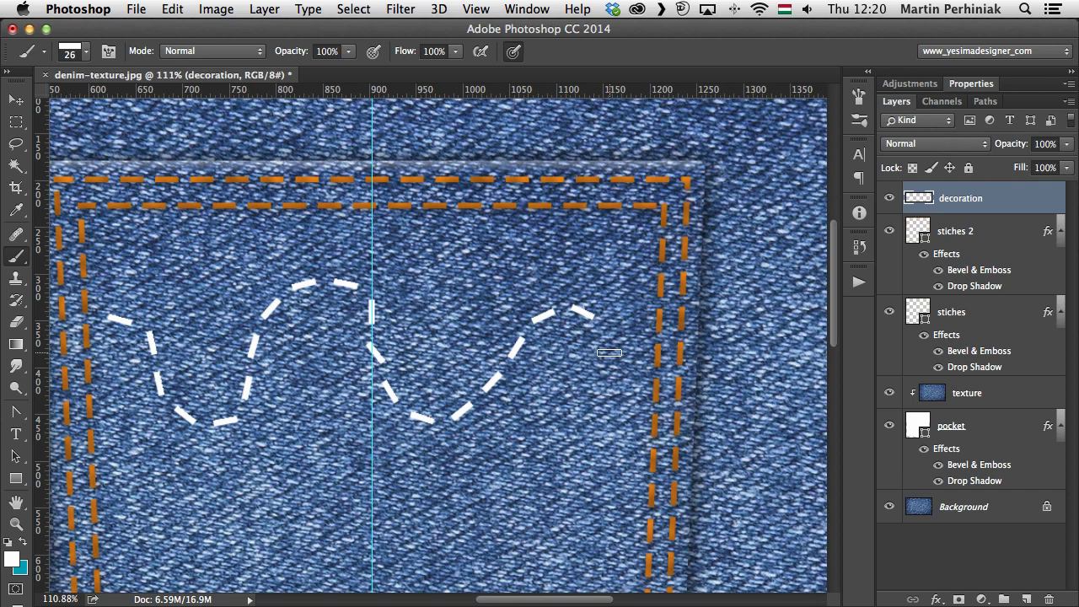
key("super+z")
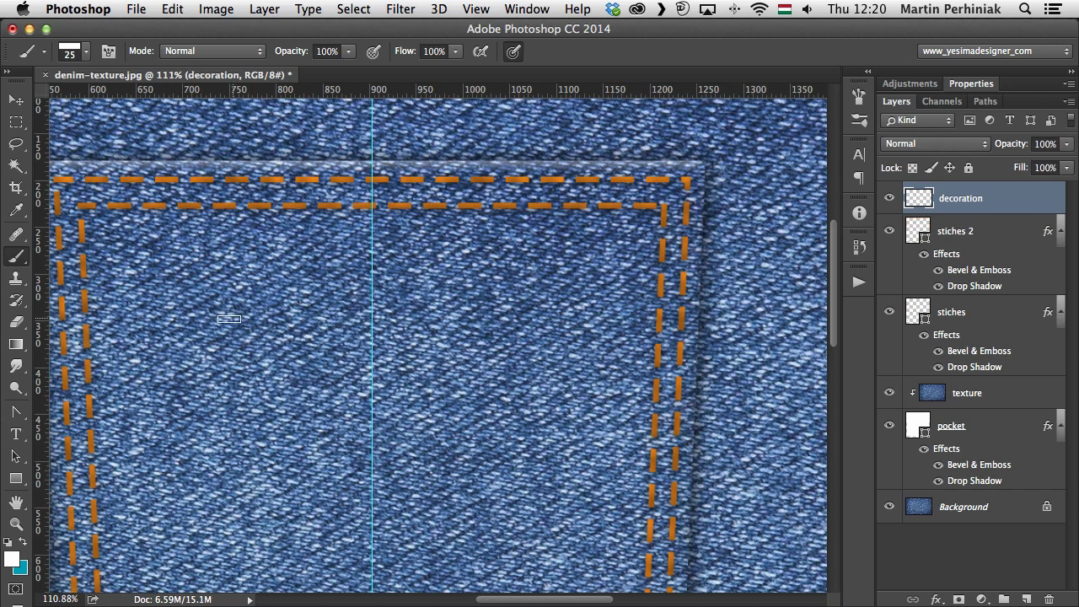
Step: Reduce the stitch brush size to 20 px, trying it with wavy strokes across the pocket and undoing each one
key("bracketleft")
key("bracketleft")
key("bracketleft")
mouse_move(101, 303)
left_mouse_down()
mouse_move(135, 323)
mouse_move(299, 279)
mouse_move(537, 302)
mouse_move(636, 382)
left_mouse_up()
key("super+z")
key("bracketright")
mouse_move(108, 312)
left_mouse_down()
mouse_move(286, 321)
mouse_move(564, 275)
mouse_move(639, 385)
left_mouse_up()
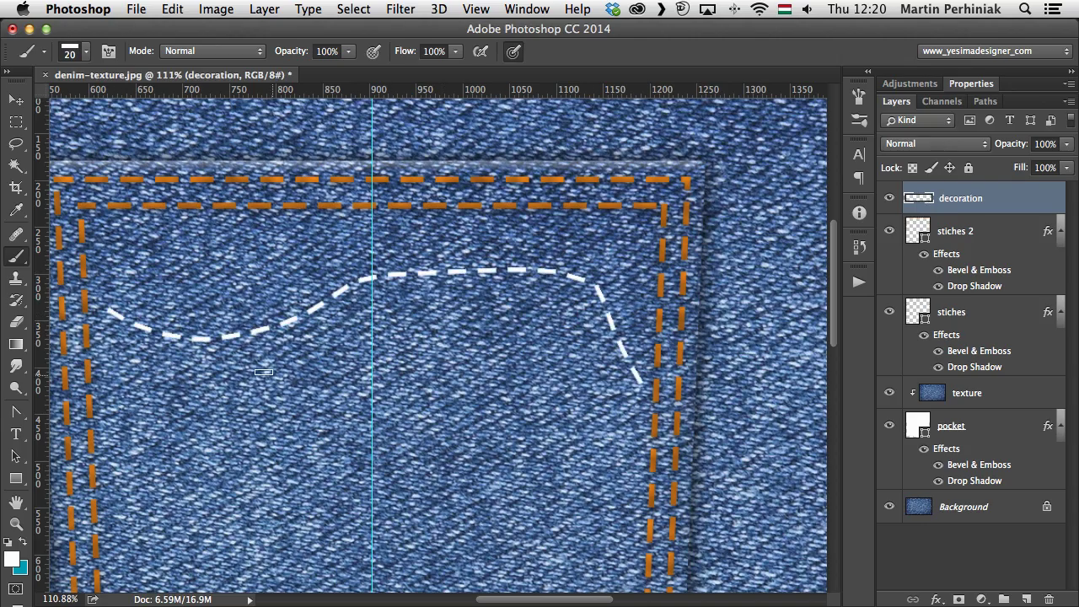
key("super+z")
mouse_move(128, 317)
left_mouse_down()
mouse_move(275, 370)
mouse_move(406, 320)
mouse_move(464, 413)
left_mouse_up()
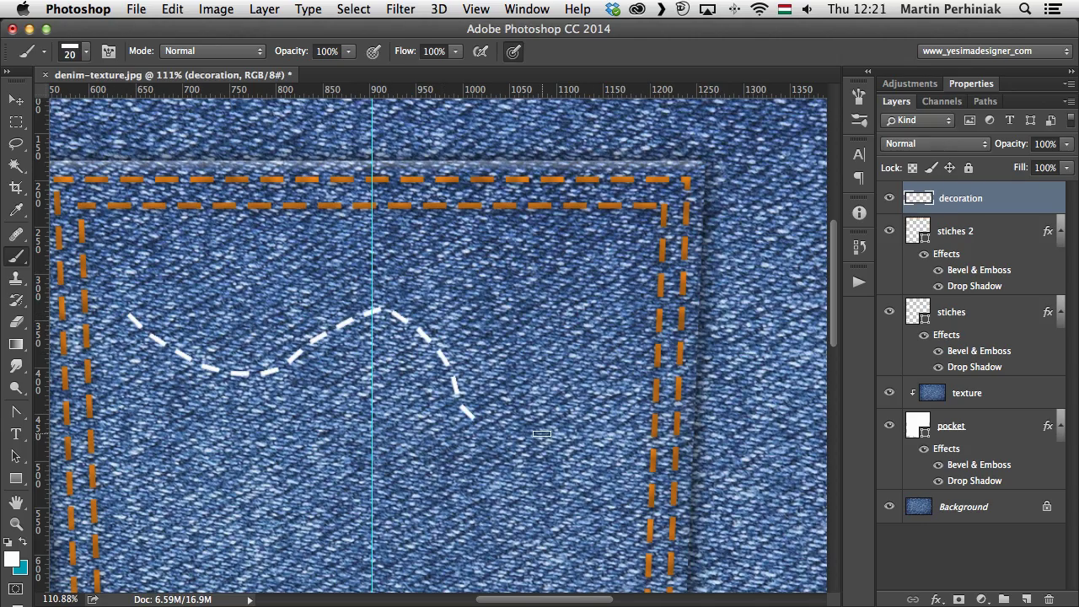
key("super+minus")
key("super+minus")
key("super+minus")
key("super+z")
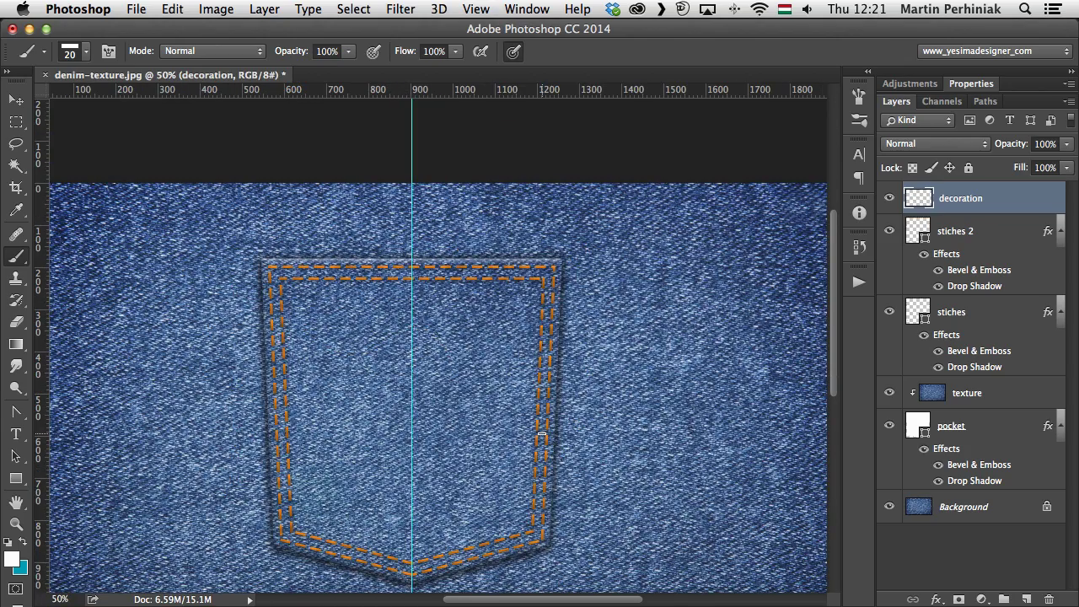
Step: Copy the stiches 2 layer's effects to the decoration layer, and undo a wavy test stroke painted with them
left_click_drag(381, 390, 390, 341)
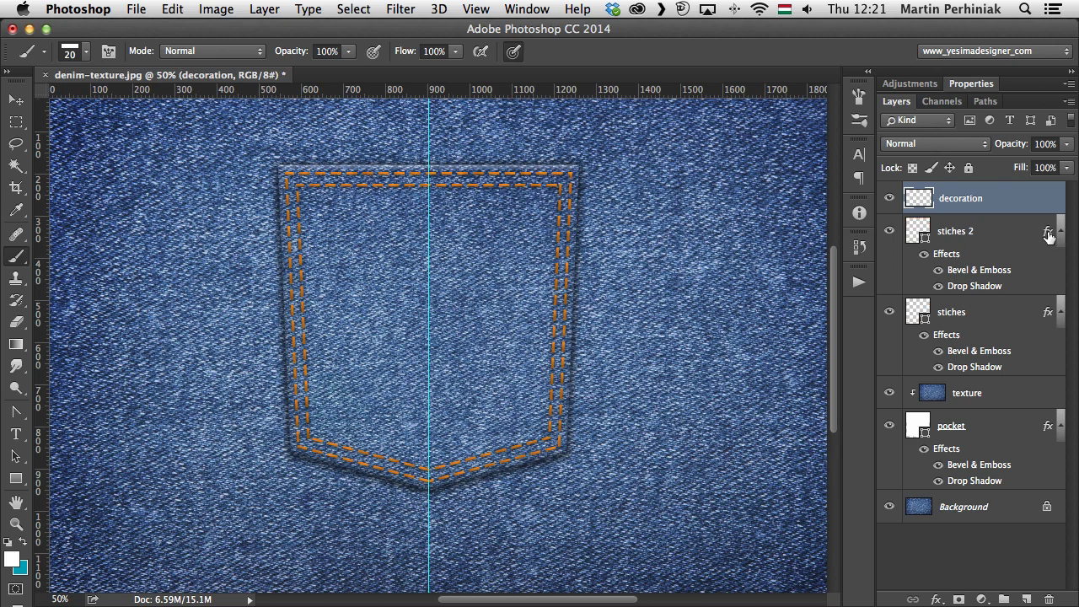
left_click_drag(1048, 235, 1037, 206)
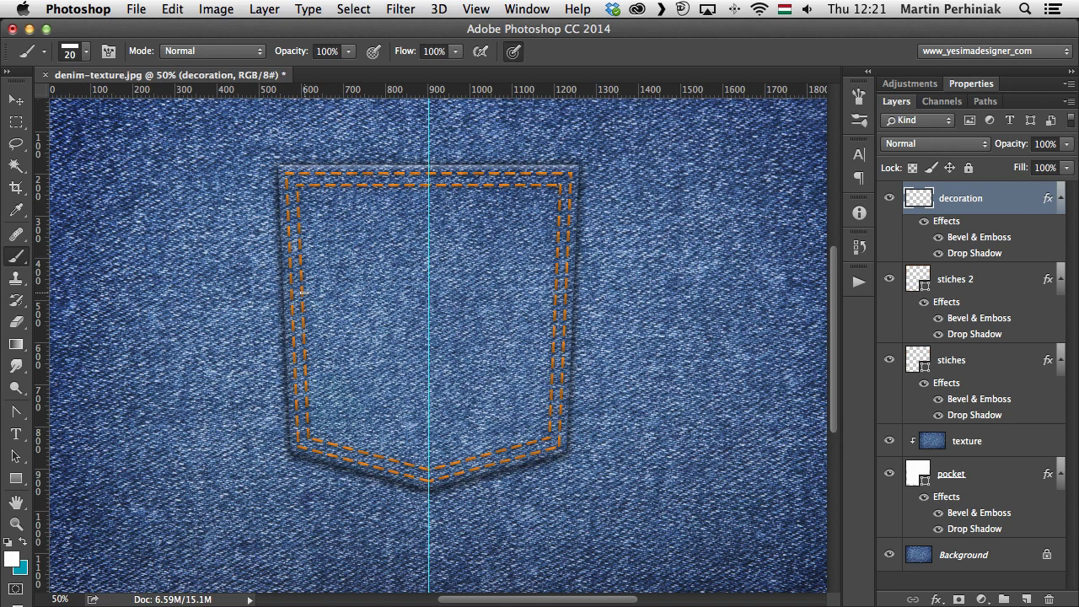
mouse_move(301, 293)
left_mouse_down()
mouse_move(398, 312)
mouse_move(478, 276)
mouse_move(563, 281)
left_mouse_up()
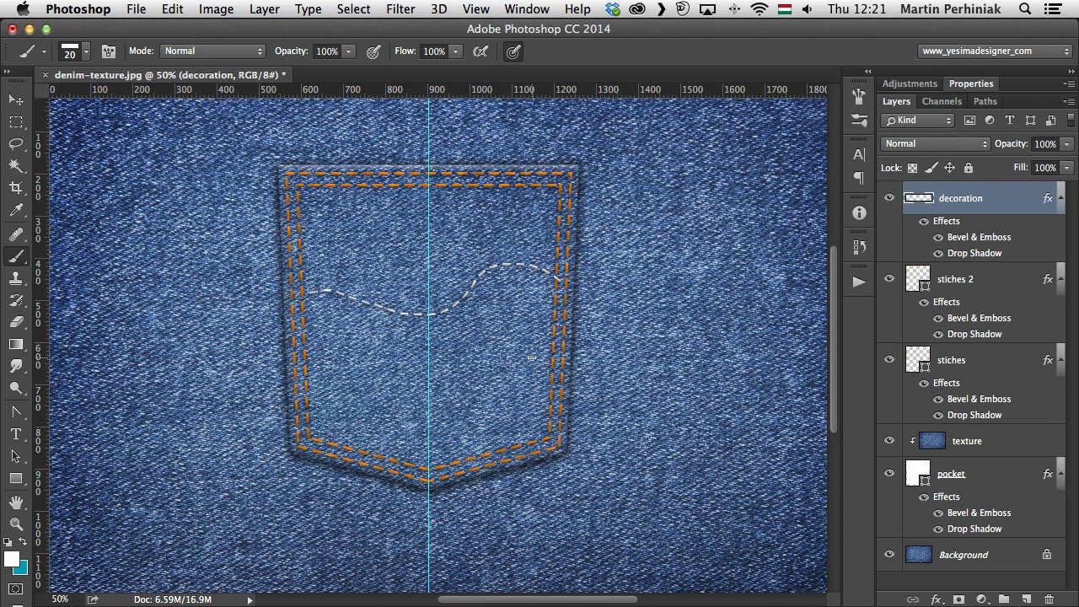
key("ctrl+z")
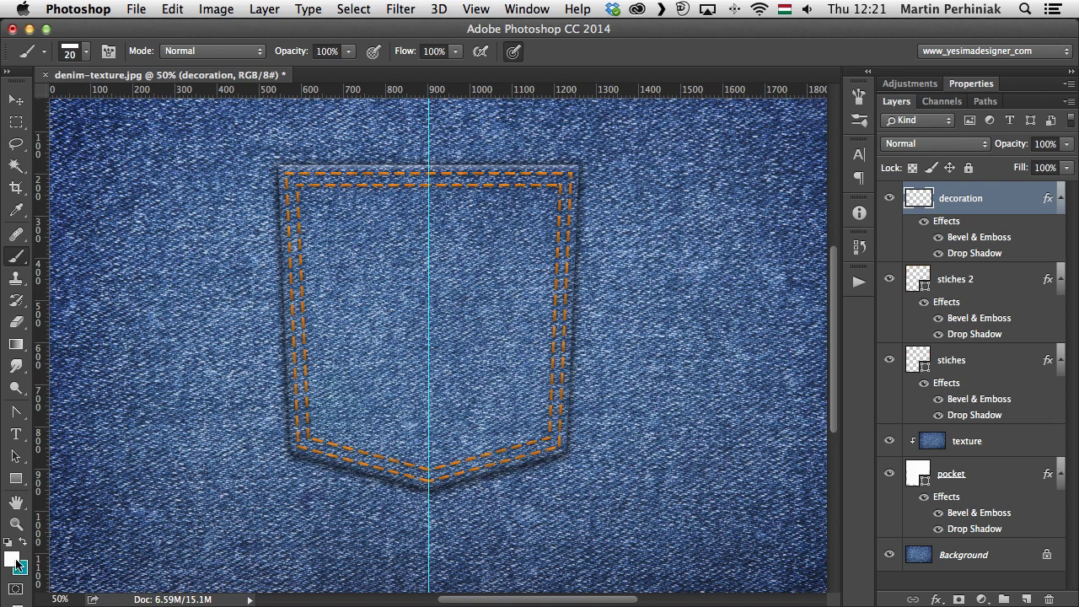
Step: Set the foreground colour to orange c4700f, starting from a sampled stitch colour, and undo a test stroke across the pocket
left_click(12, 558)
left_click(299, 335)
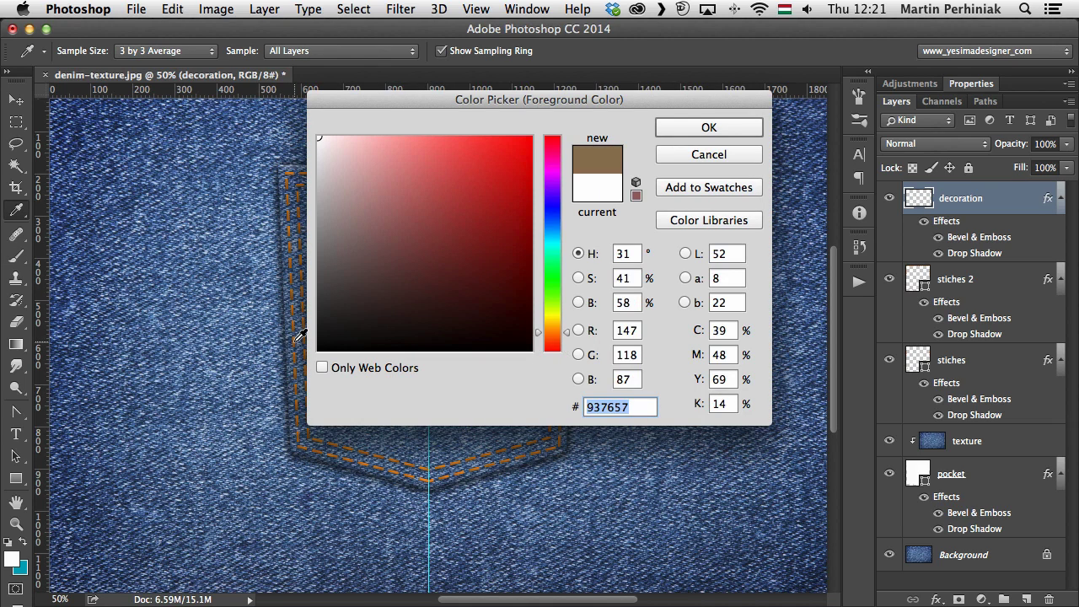
left_click(299, 335)
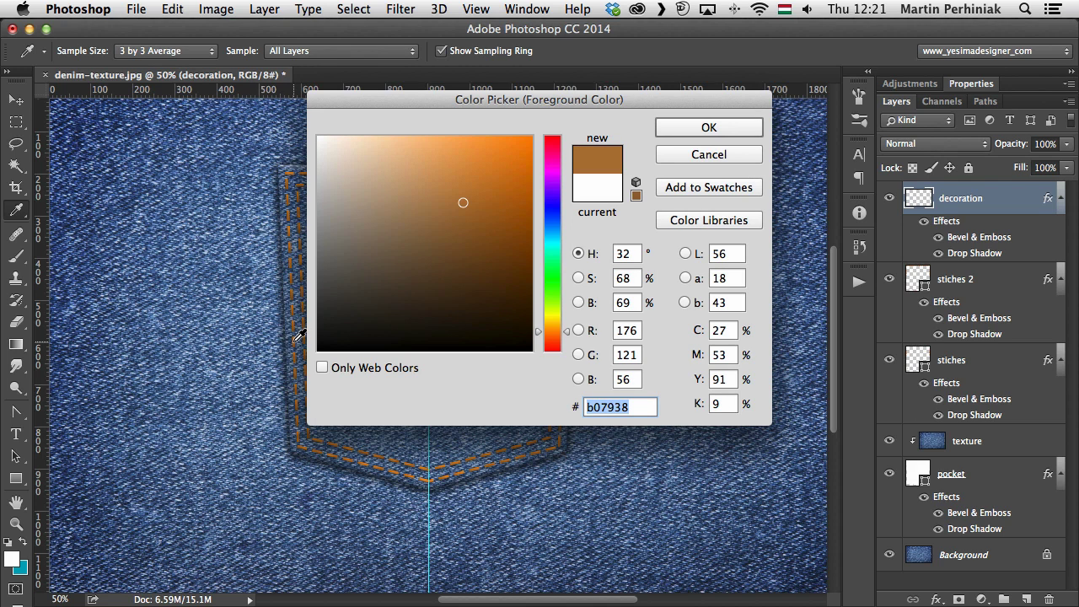
left_click(496, 200)
left_click(515, 185)
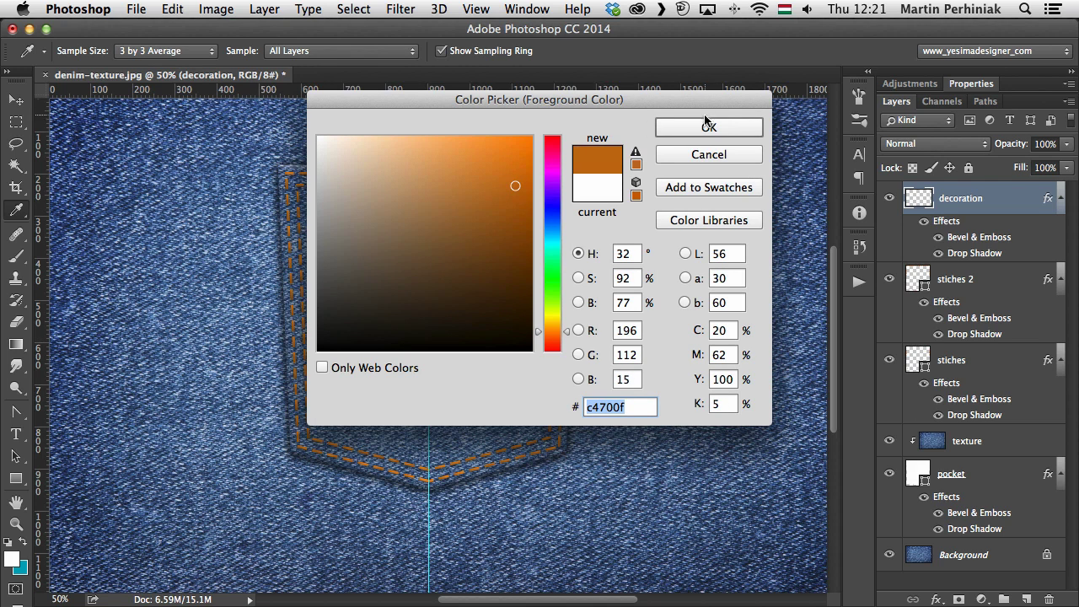
left_click(707, 122)
mouse_move(314, 295)
left_mouse_down()
mouse_move(371, 306)
mouse_move(539, 274)
mouse_move(549, 307)
left_mouse_up()
key("ctrl+z")
Step: Try a lighter orange as the foreground colour, and undo a test stroke painted across the pocket
left_click(11, 559)
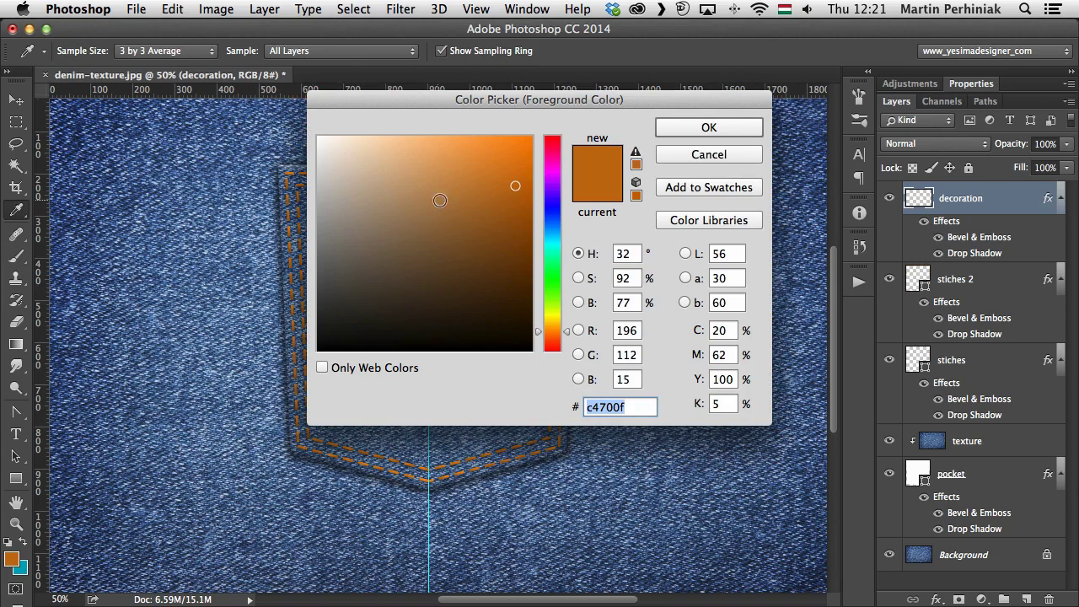
left_click(494, 149)
left_click(475, 141)
left_click(709, 128)
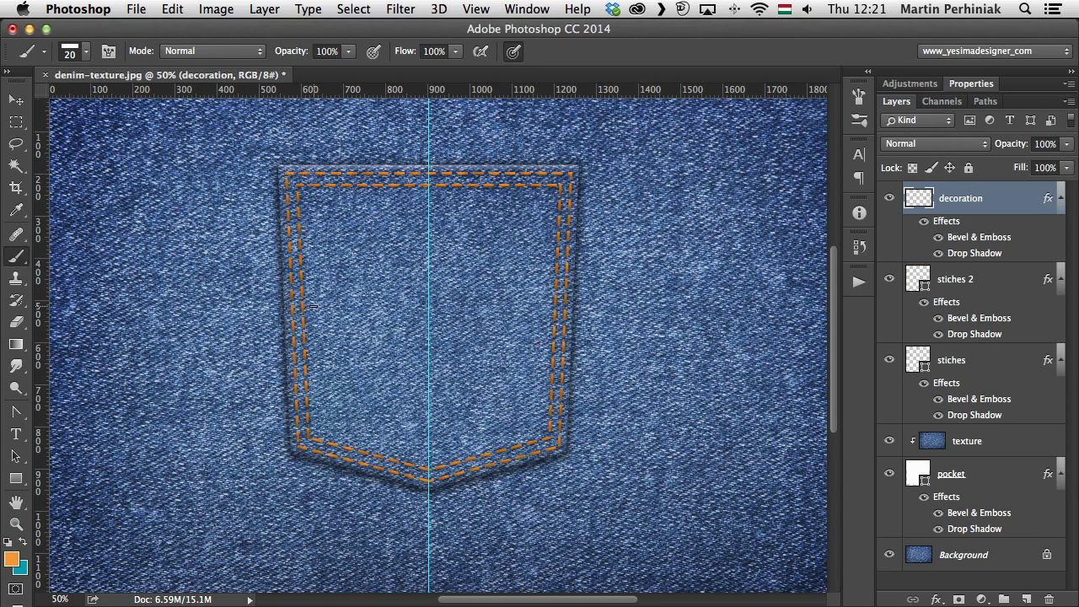
mouse_move(313, 306)
left_mouse_down()
mouse_move(373, 323)
mouse_move(523, 288)
left_mouse_up()
key("super+z")
Step: Enlarge the stitch brush to 25 px, and undo a wavy test stroke painted across the pocket
key("]")
mouse_move(305, 305)
left_mouse_down()
mouse_move(388, 327)
mouse_move(516, 313)
left_mouse_up()
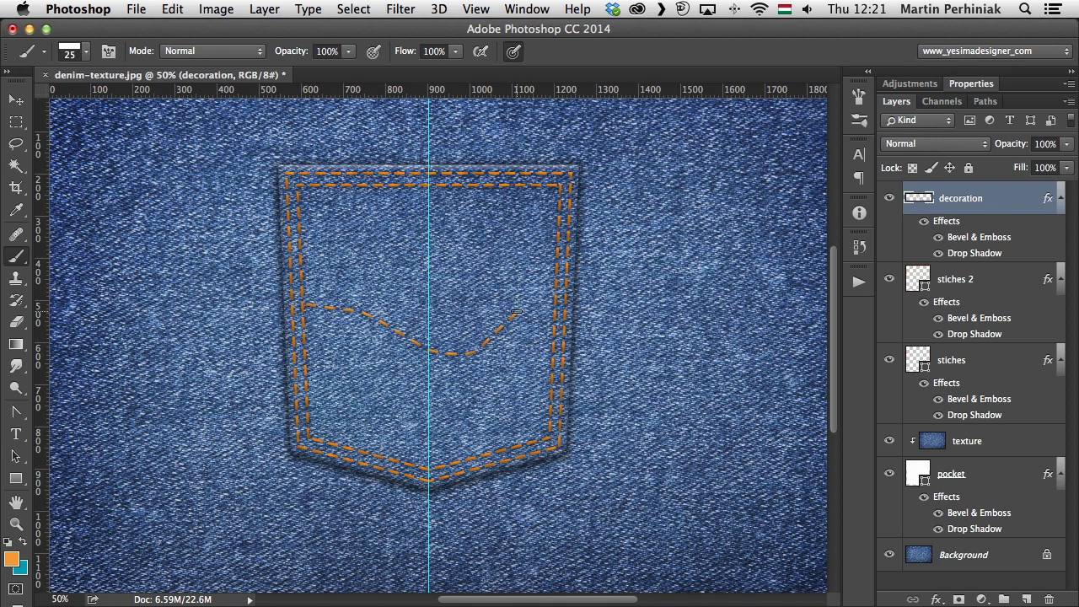
key("super+z")
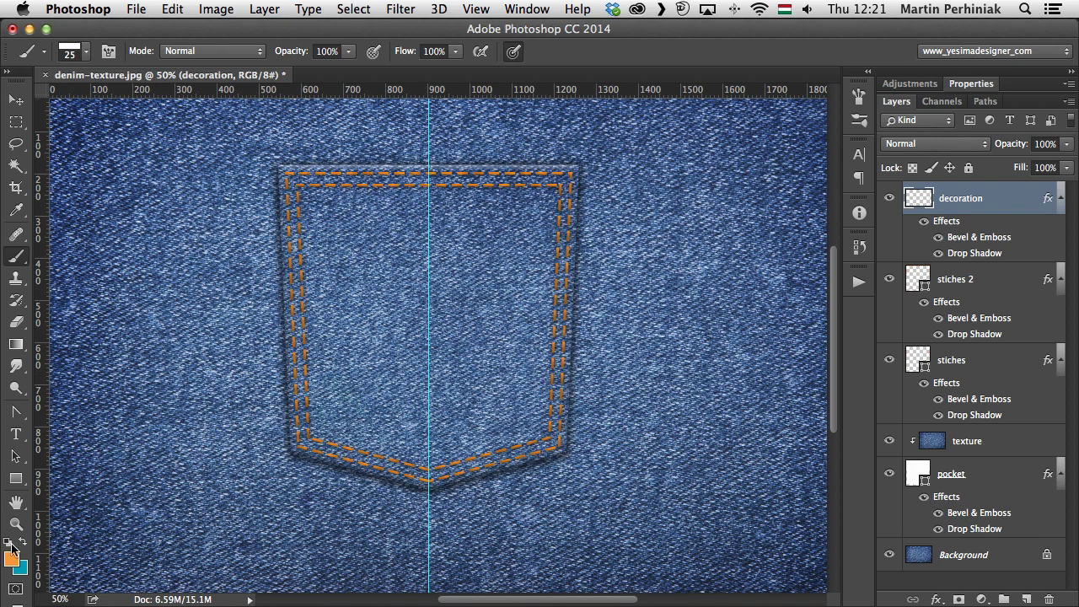
Step: Set the foreground colour to orange dd8825, and undo a wavy test stroke across the pocket
left_click(11, 558)
left_click(496, 163)
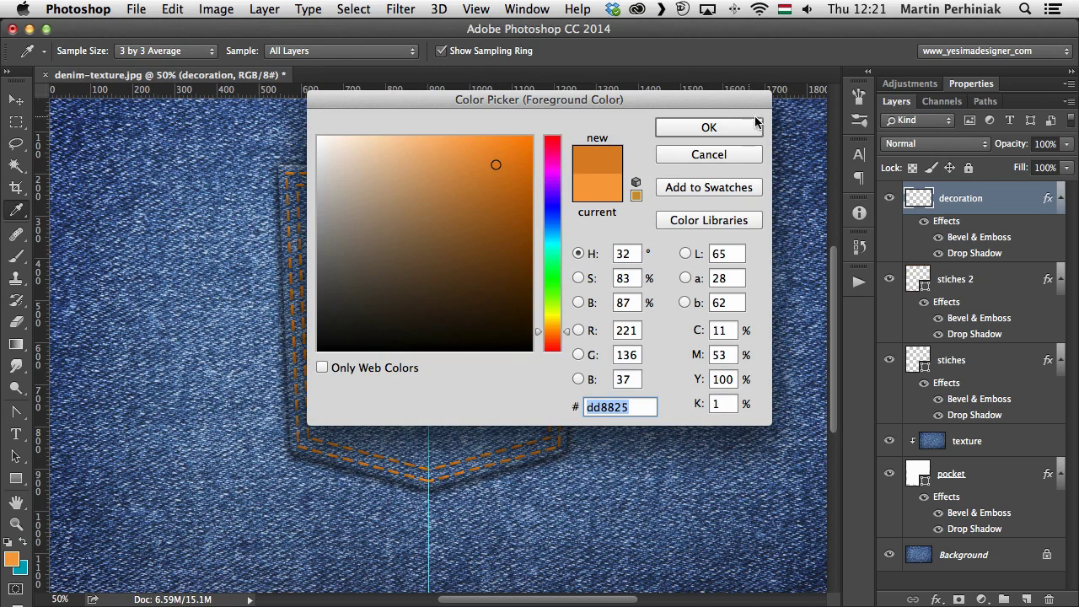
left_click(755, 126)
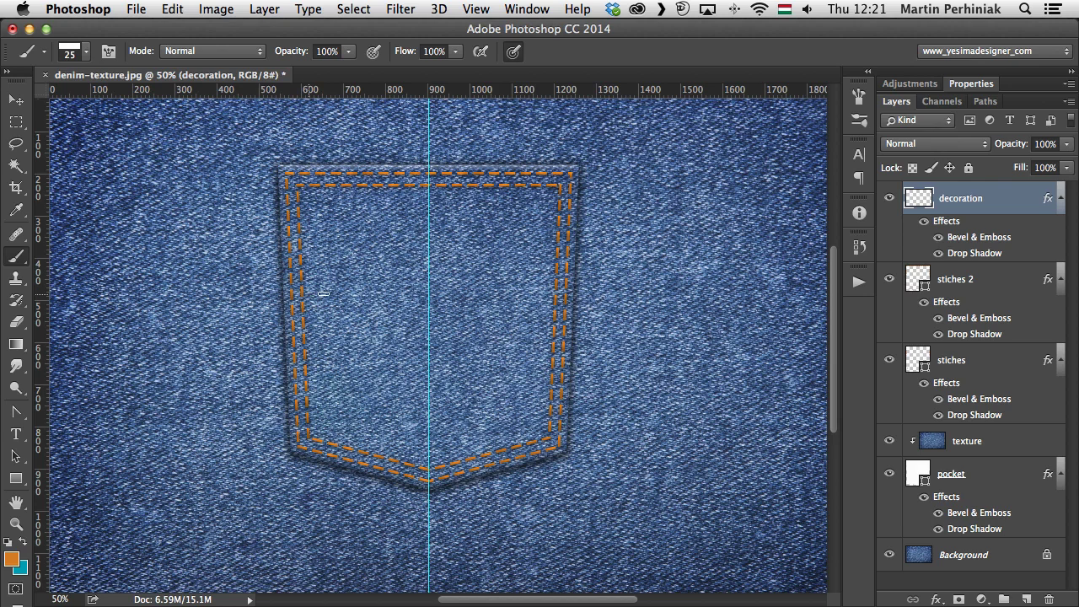
mouse_move(306, 295)
left_mouse_down()
mouse_move(382, 255)
mouse_move(393, 341)
mouse_move(450, 341)
mouse_move(556, 372)
left_mouse_up()
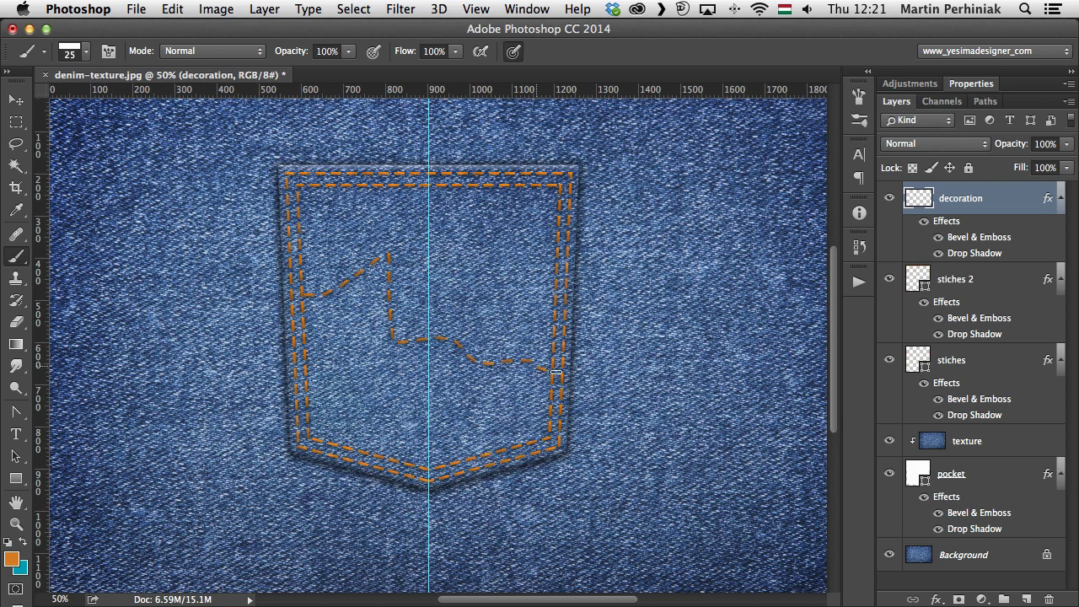
key("super+z")
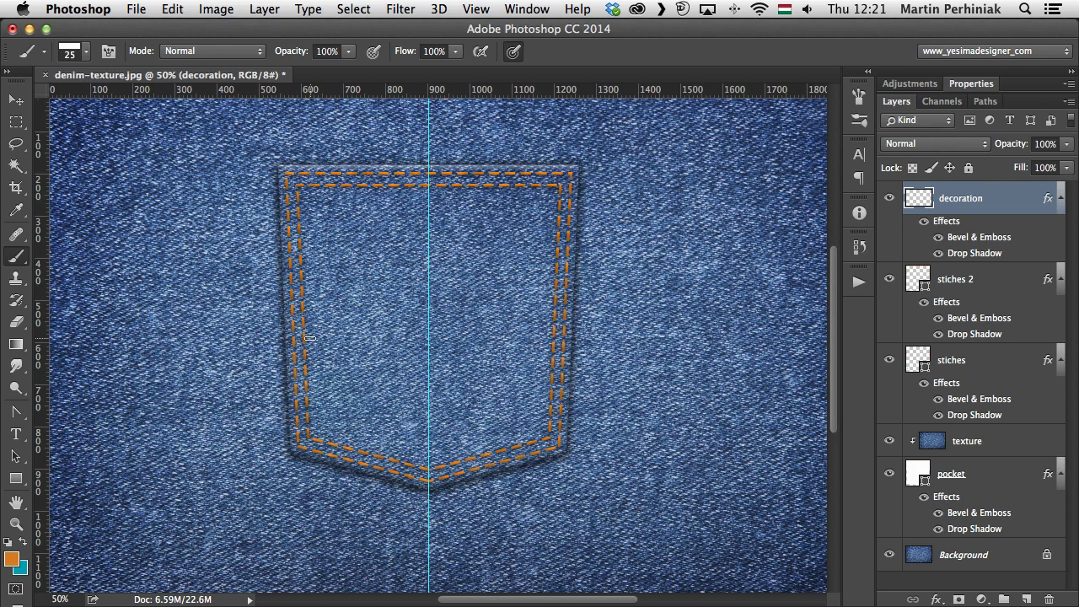
Step: Paint a scalloped stitch line with three arches across the lower part of the pocket, and undo two trial strokes above it
mouse_move(308, 338)
left_mouse_down()
mouse_move(358, 368)
mouse_move(370, 407)
mouse_move(416, 350)
mouse_move(454, 357)
mouse_move(477, 407)
mouse_move(517, 343)
mouse_move(548, 339)
left_mouse_up()
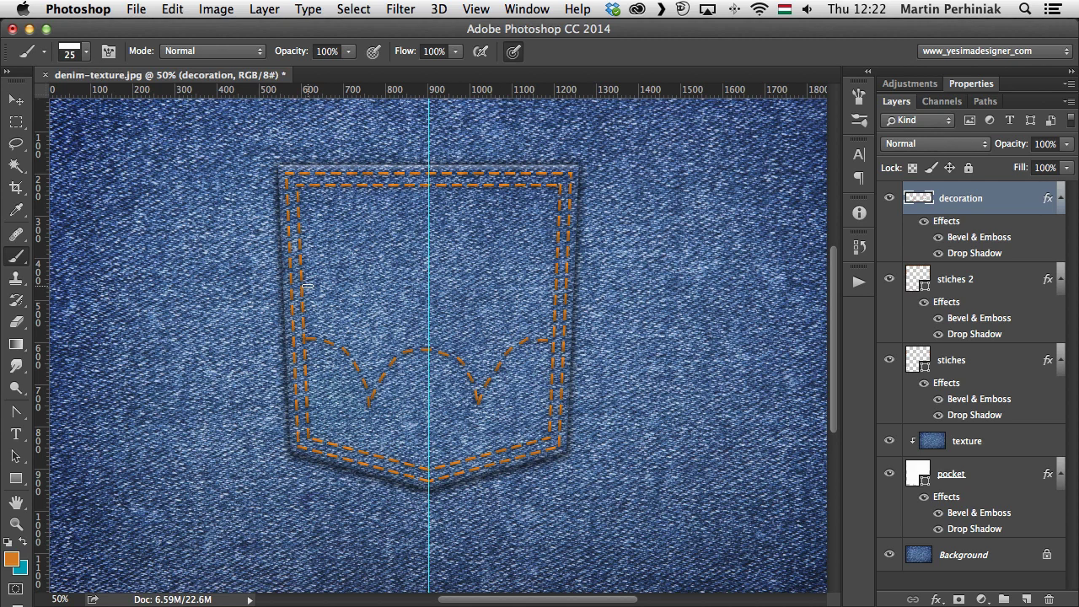
mouse_move(302, 288)
left_mouse_down()
mouse_move(347, 284)
mouse_move(405, 241)
mouse_move(420, 204)
left_mouse_up()
key("super+z")
mouse_move(302, 282)
left_mouse_down()
mouse_move(391, 275)
mouse_move(430, 222)
mouse_move(450, 269)
mouse_move(548, 299)
left_mouse_up()
key("super+z")
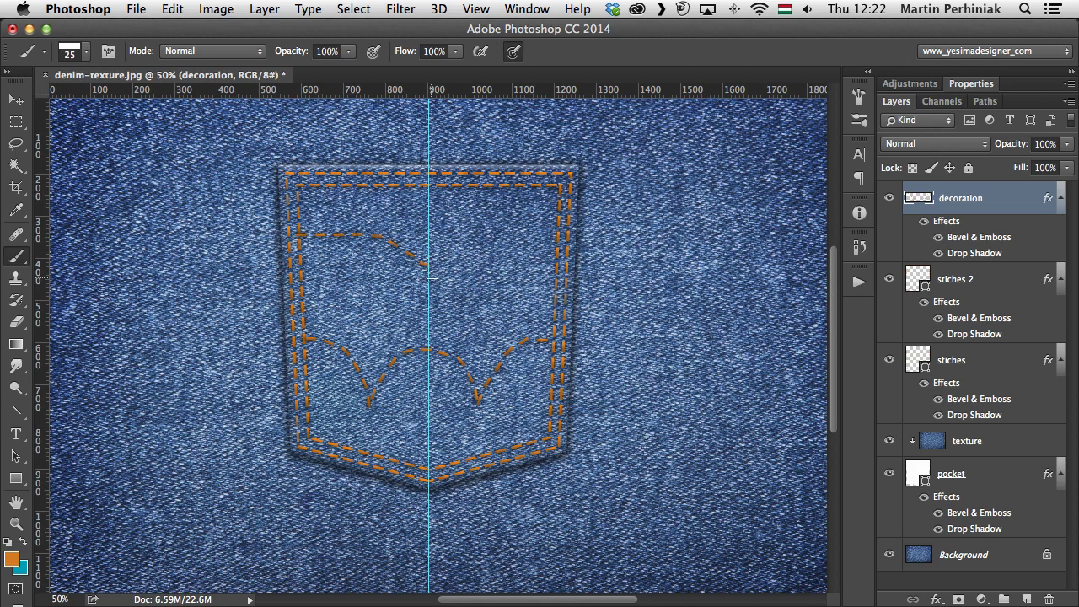
Step: Paint a stitch line with a central loop across the upper part of the pocket, and clear the guides
mouse_move(301, 228)
left_mouse_down()
mouse_move(426, 245)
mouse_move(451, 286)
mouse_move(445, 312)
mouse_move(421, 322)
mouse_move(402, 315)
mouse_move(397, 293)
mouse_move(415, 245)
mouse_move(439, 233)
mouse_move(558, 231)
left_mouse_up()
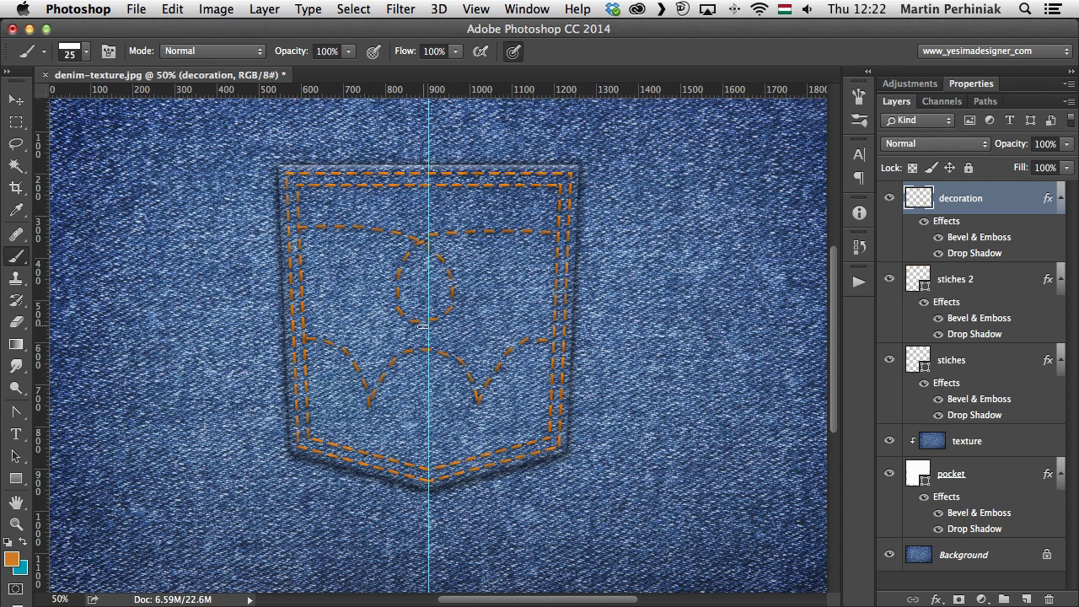
left_click(481, 9)
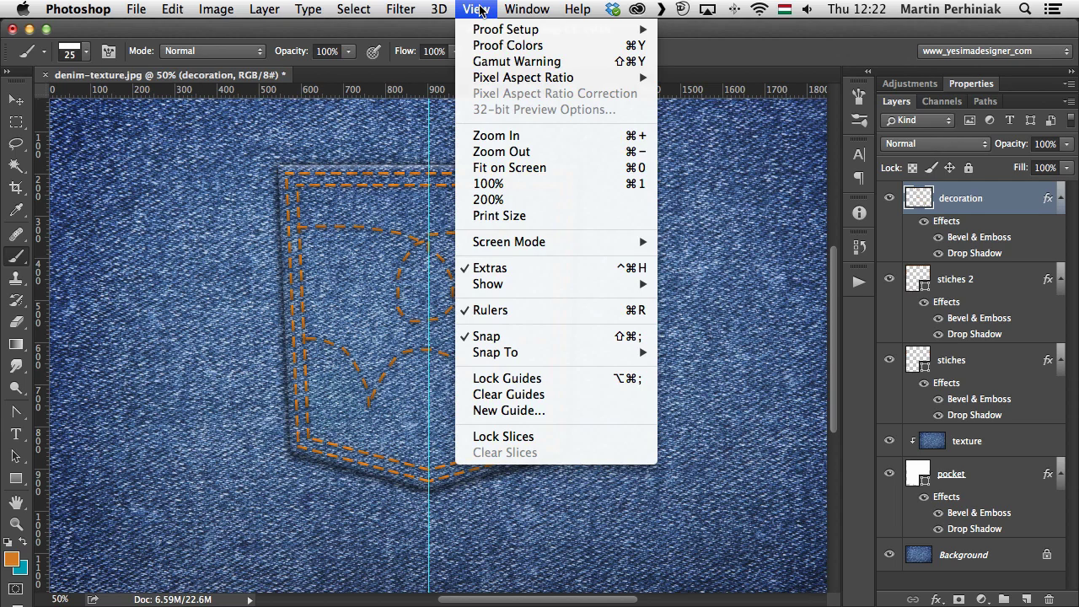
left_click(573, 394)
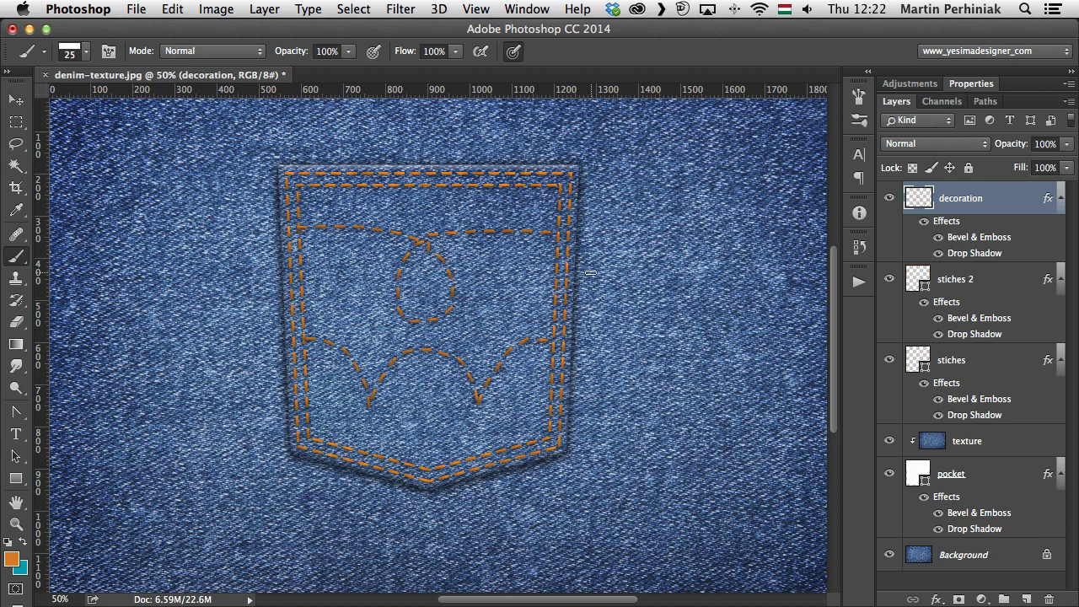
Step: Draw a rectangle about 51 by 165 px beside the pocket's right edge and fill it with dark red
left_click(15, 478)
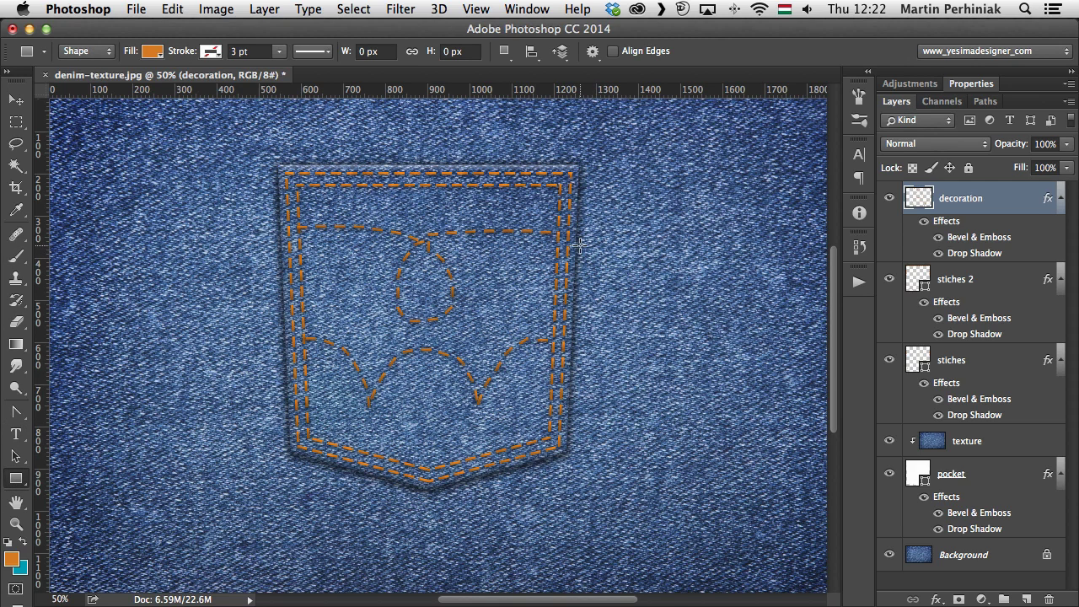
left_click_drag(580, 245, 602, 315)
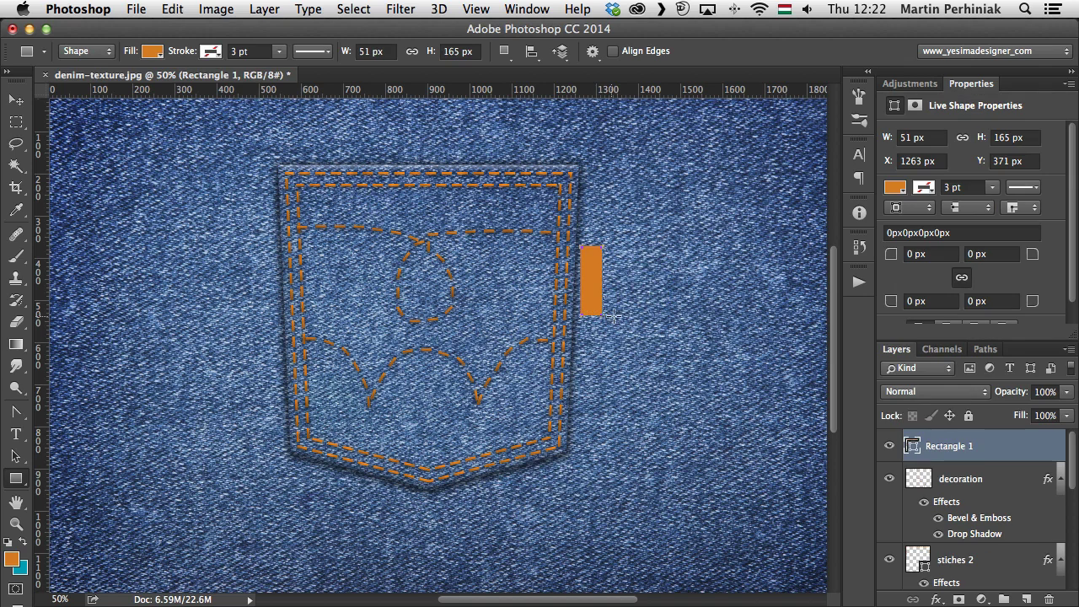
left_click(153, 52)
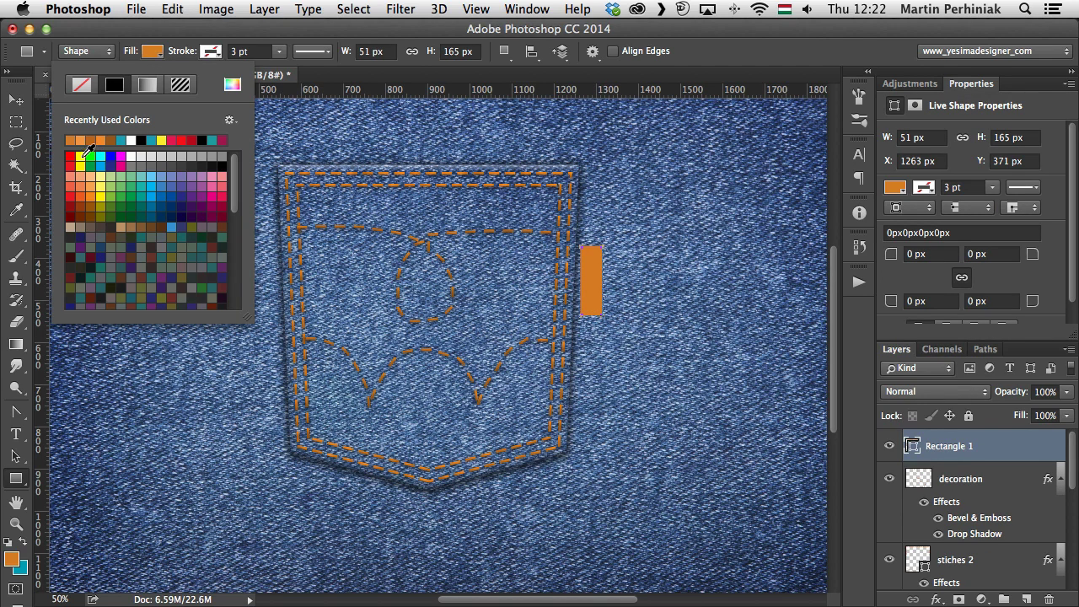
left_click(193, 140)
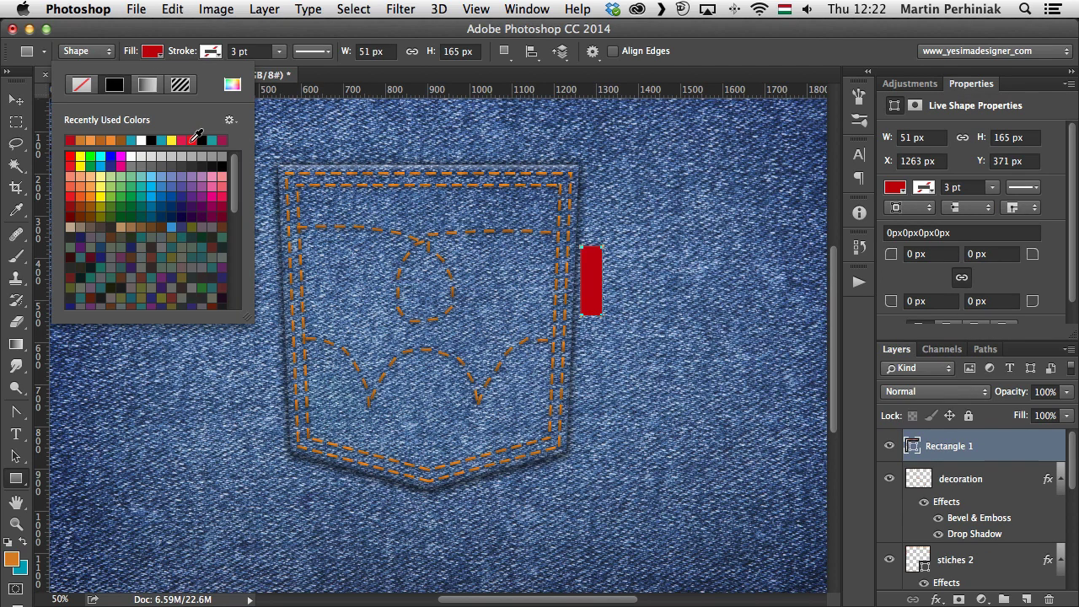
left_click(285, 40)
Step: Move the red rectangle slightly over the pocket's right edge, to about X 1248 px, Y 373 px
key("v")
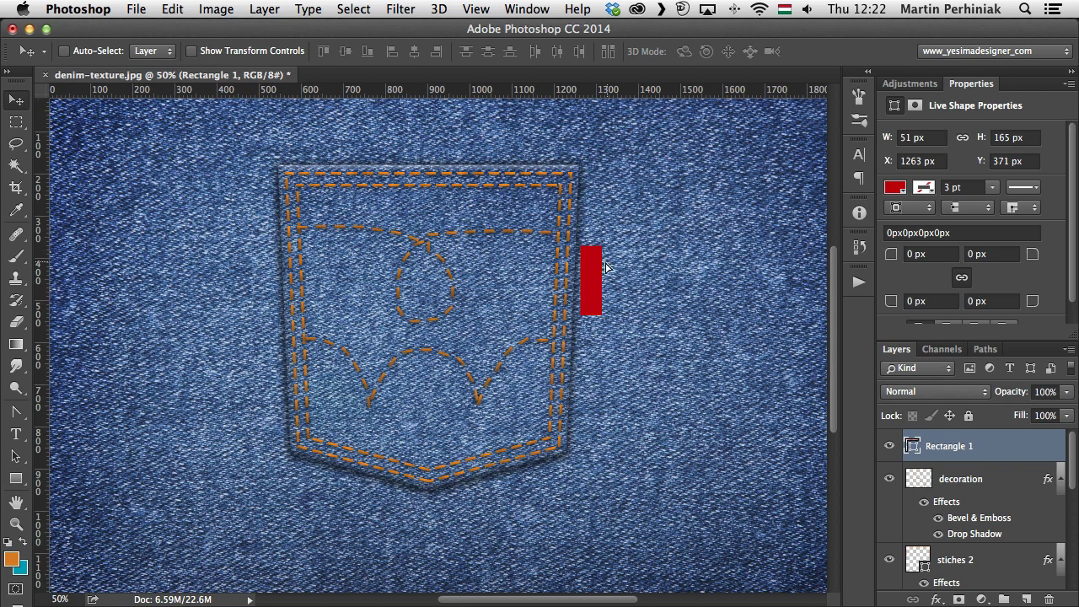
left_click_drag(611, 267, 604, 268)
key("Right")
key("Right")
key("Right")
key("Right")
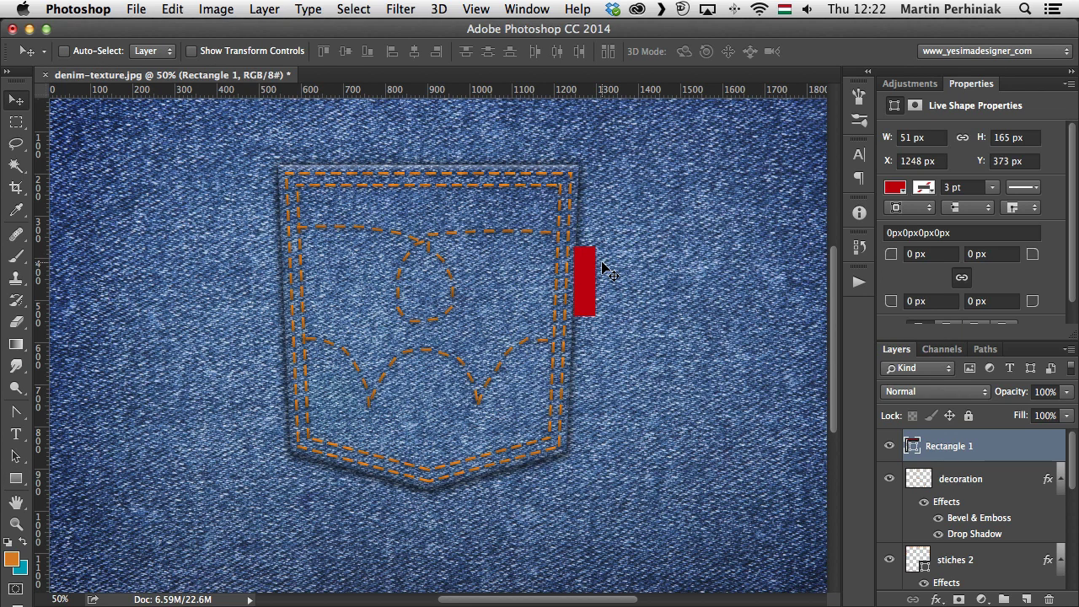
Step: Move the Rectangle 1 layer below the pocket layer, directly above the Background
double_click(971, 84)
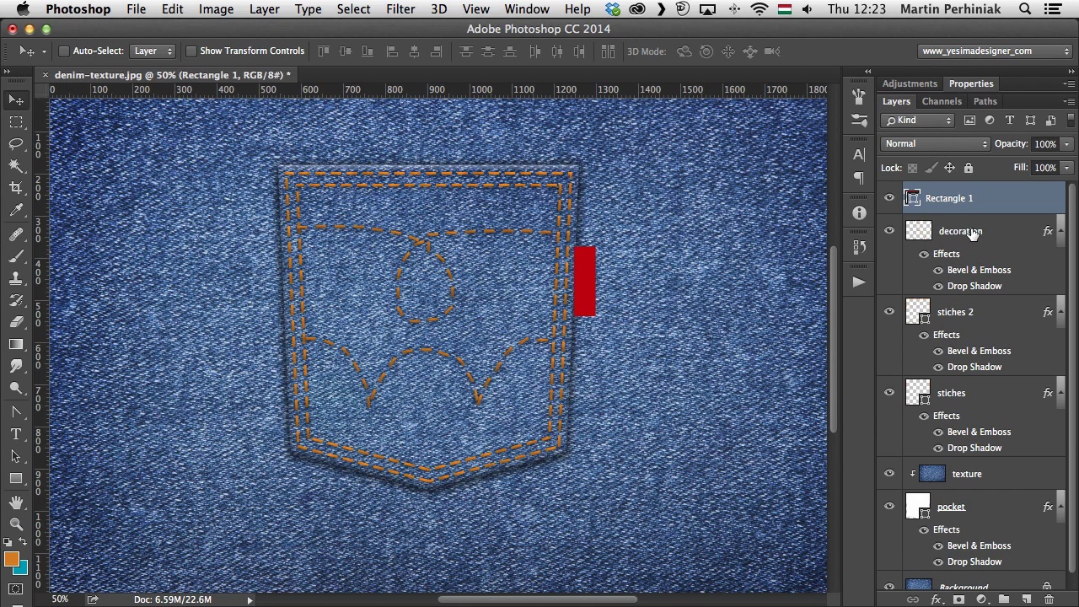
scroll(971, 236, "down", 1)
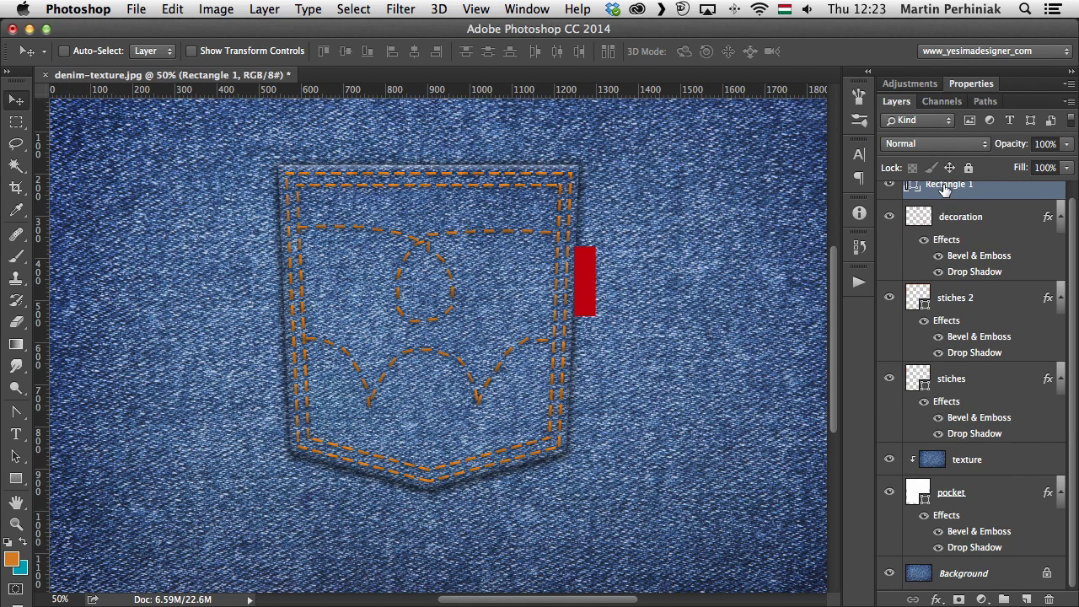
left_click_drag(945, 192, 969, 542)
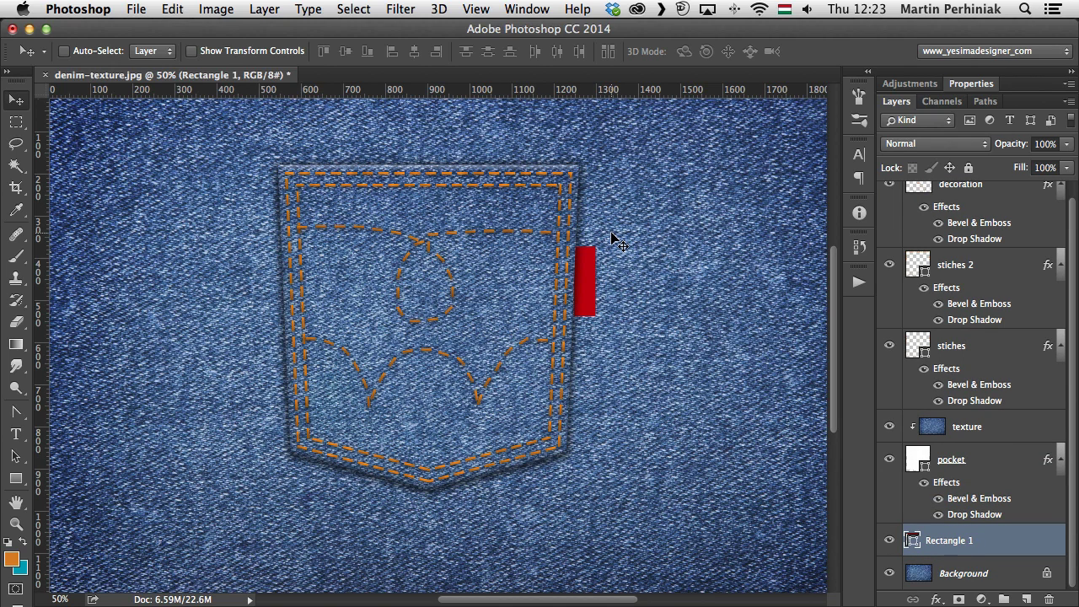
Step: Rotate the red rectangle slightly so that it follows the slant of the pocket's right edge
key("ctrl+t")
left_click_drag(608, 206, 611, 217)
key("Return")
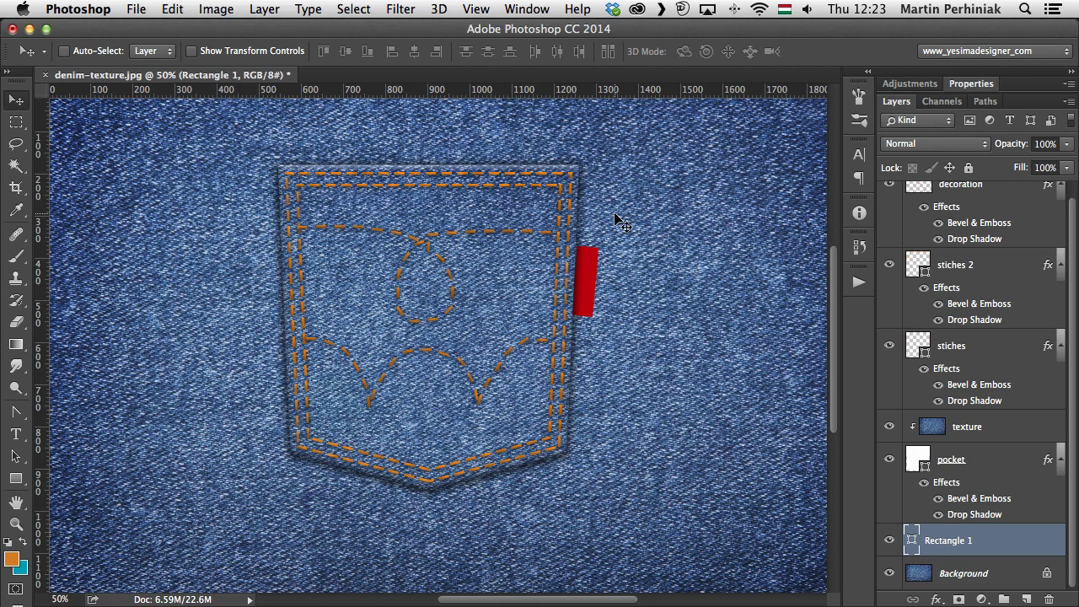
key("ctrl+t")
left_click_drag(622, 221, 631, 207)
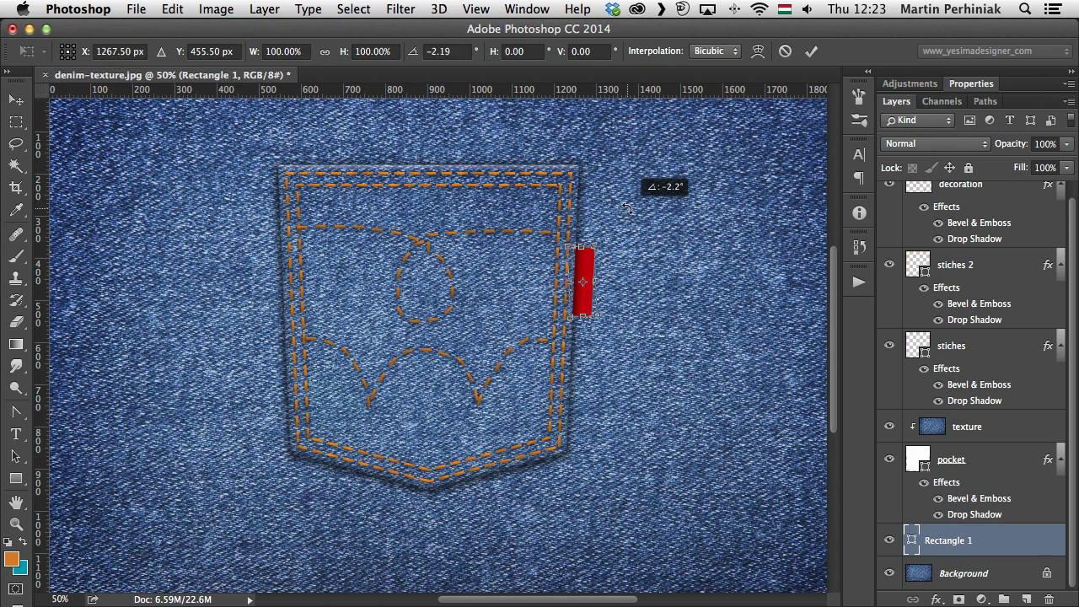
key("Return")
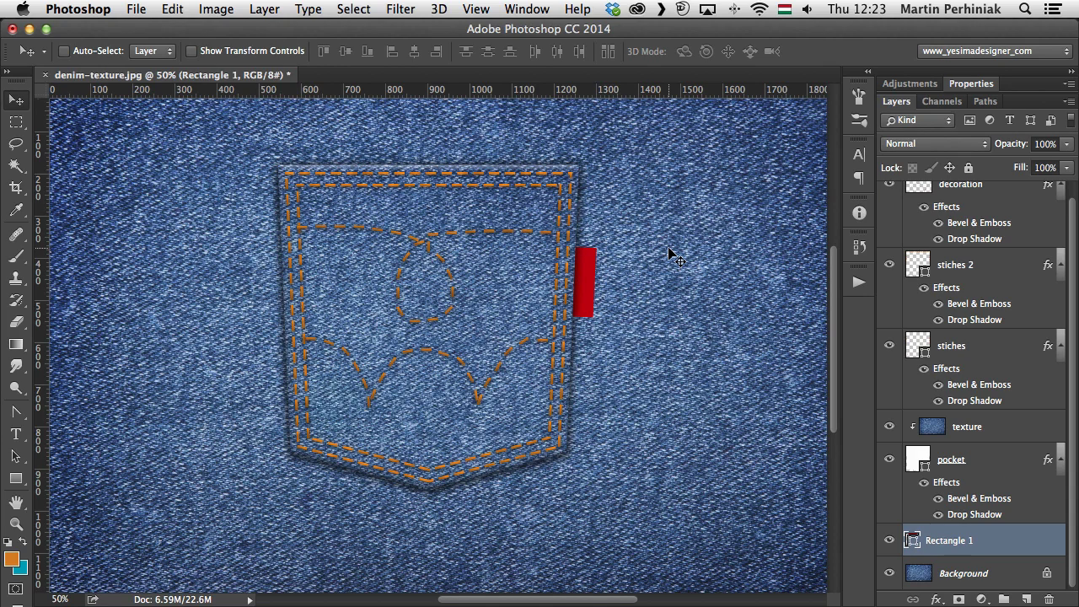
Step: Apply Bevel & Emboss with a Texture scaled to 35% to the red rectangle's layer
double_click(1020, 547)
left_click_drag(578, 162, 160, 360)
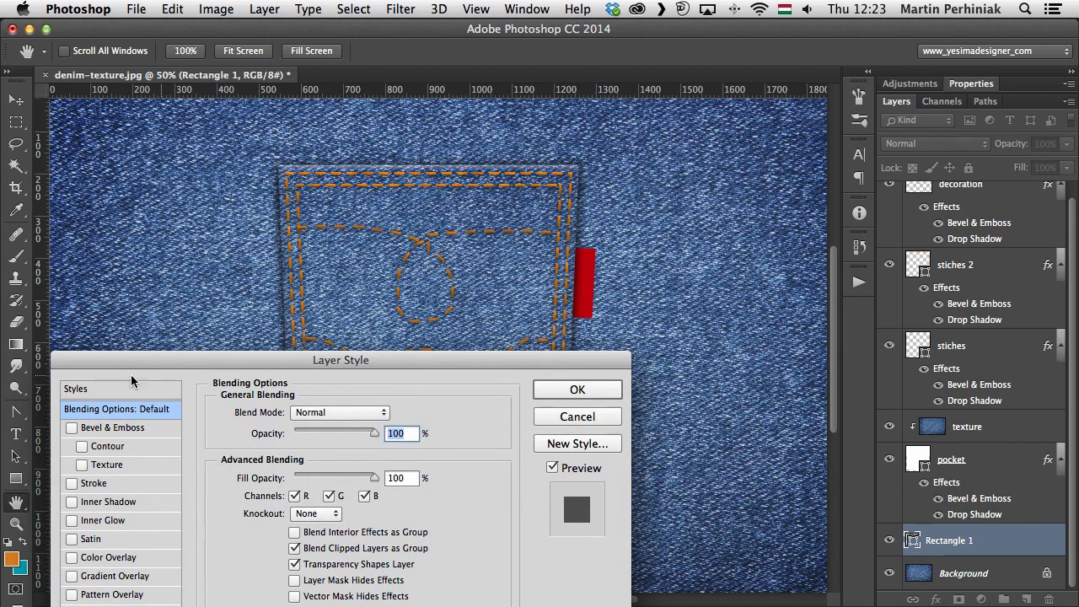
left_click(103, 465)
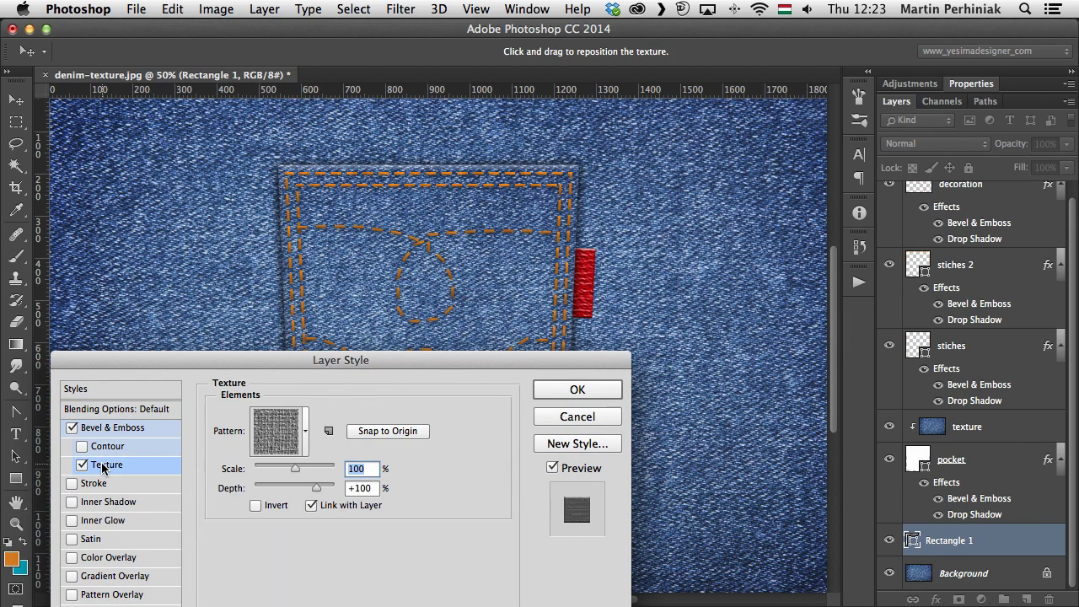
left_click_drag(295, 468, 267, 469)
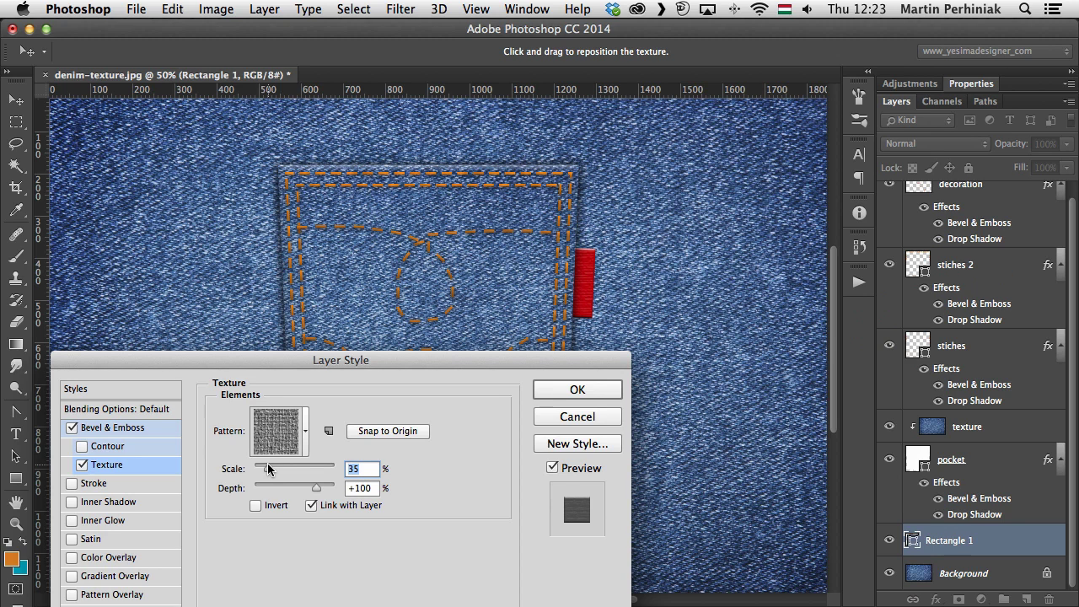
left_click(560, 389)
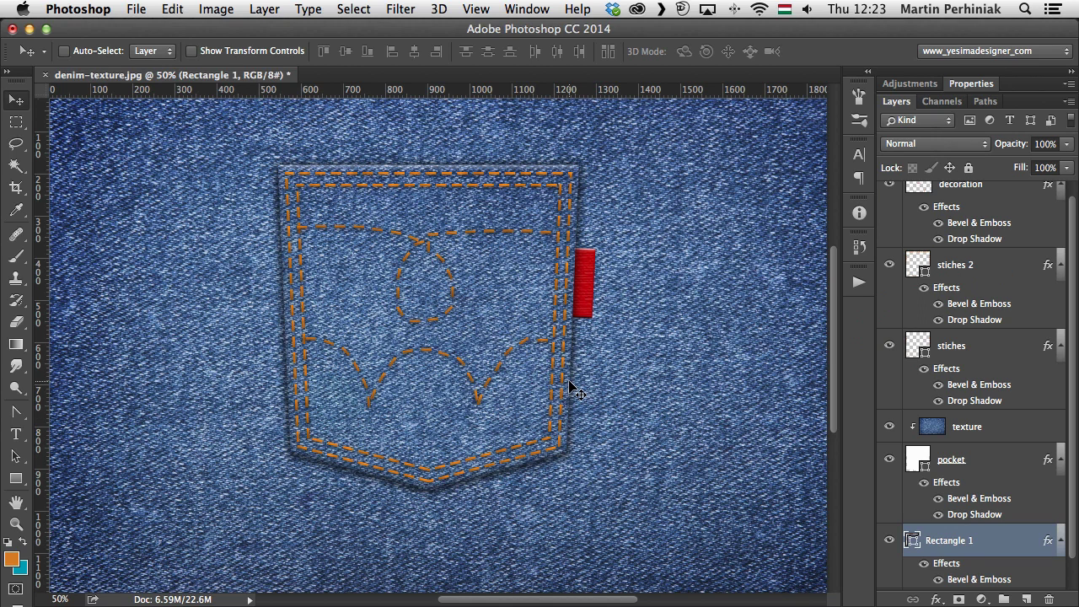
Step: Start a text layer on the denim right of the pocket and reset its character formatting to the defaults
key("t")
left_click(638, 212)
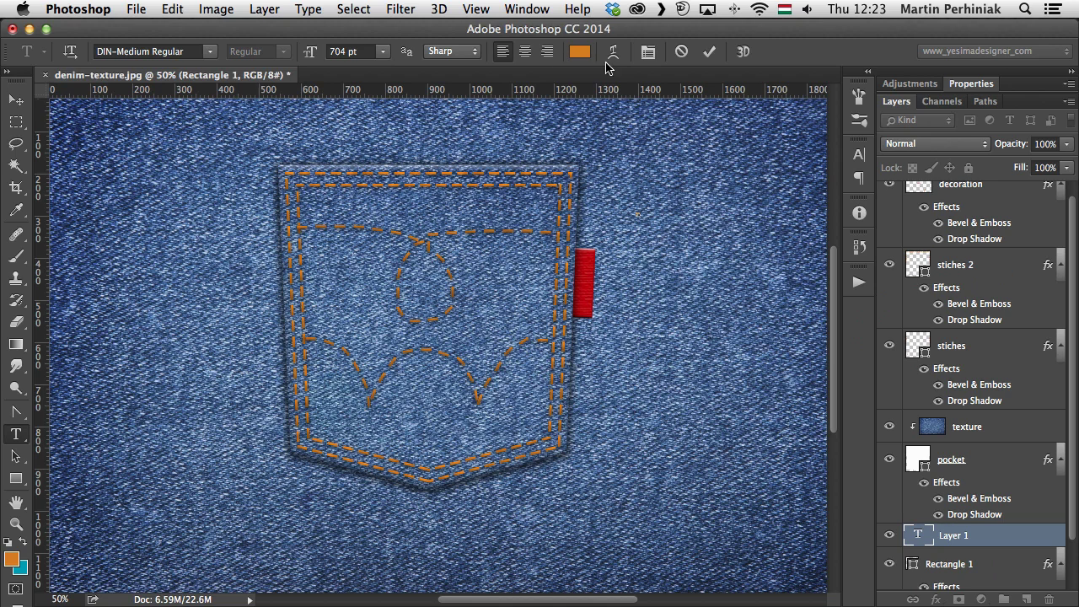
left_click(647, 51)
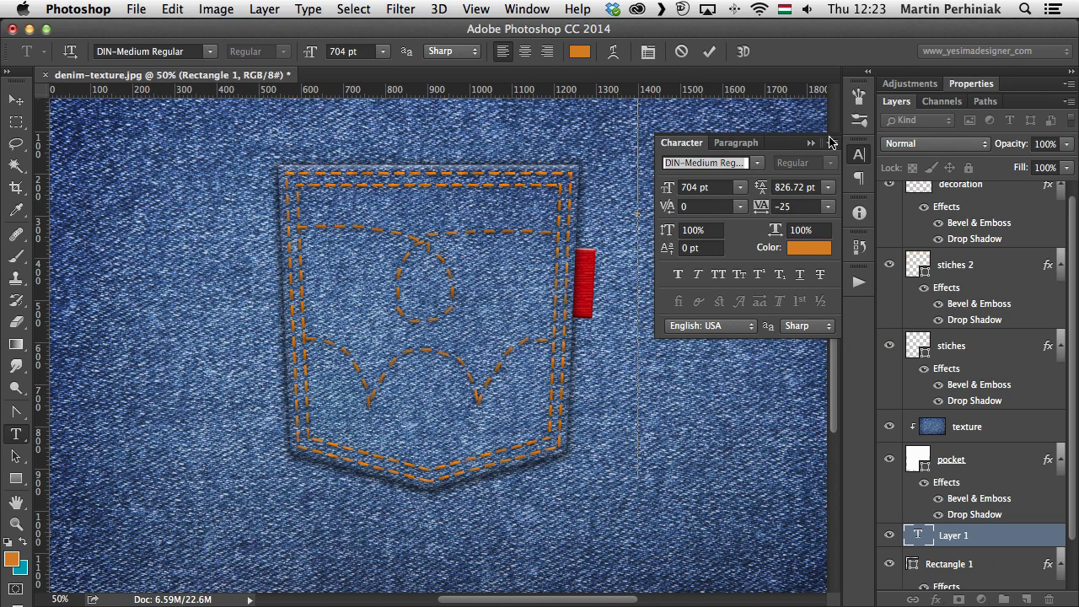
left_click(834, 144)
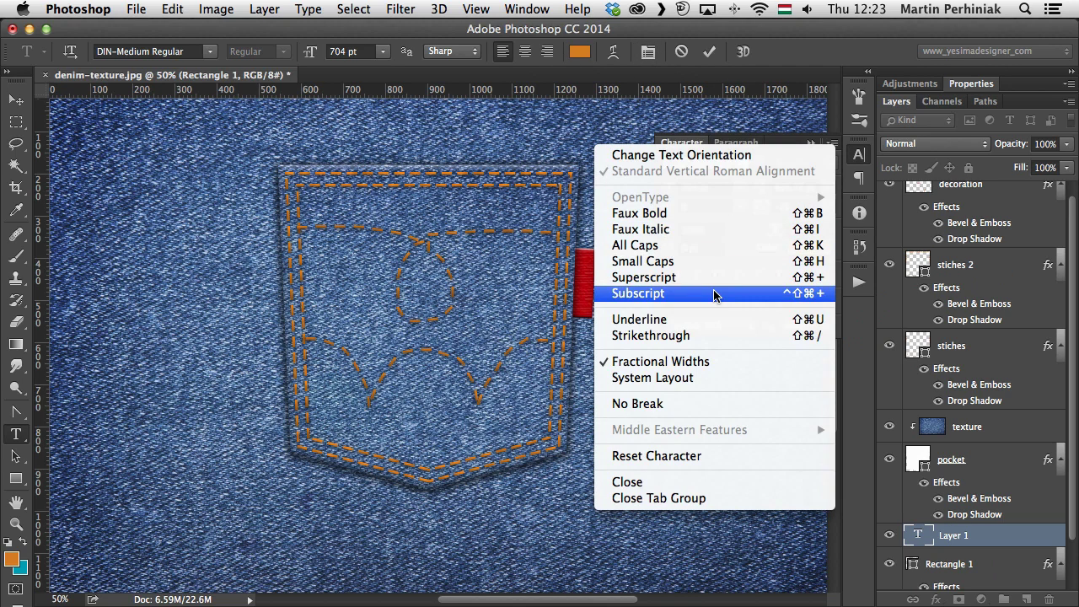
left_click(690, 458)
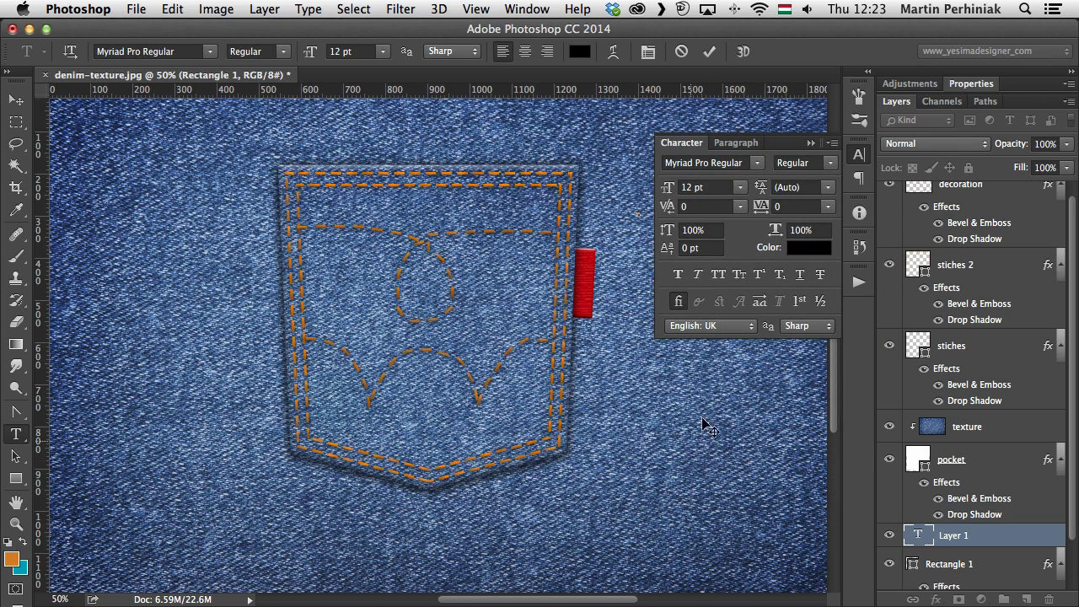
left_click(859, 155)
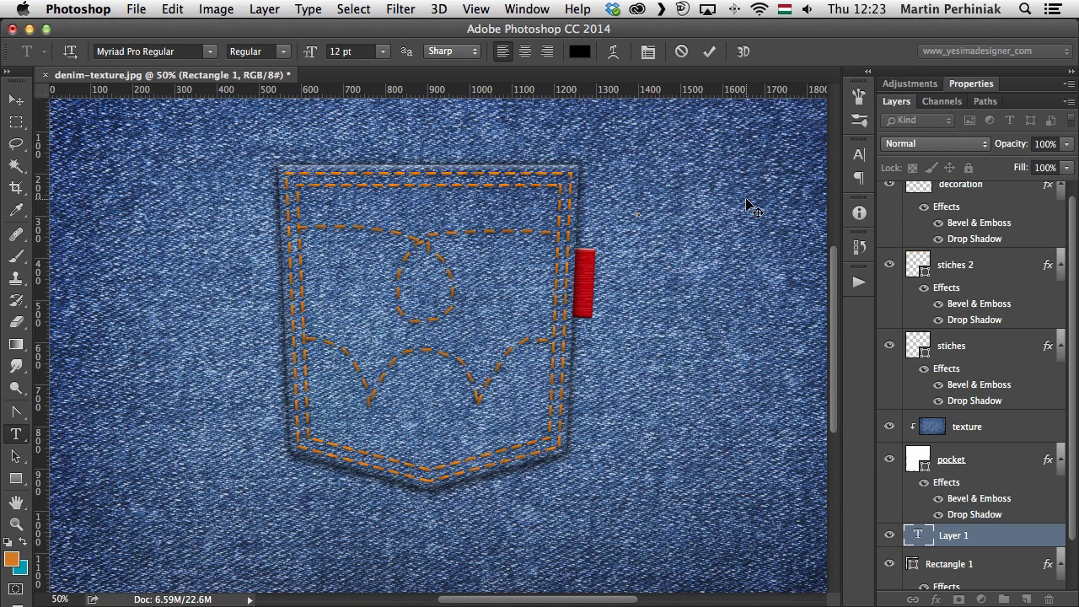
Step: Enter the text DENIM and colour it with the teal background colour
type("DENIM")
key("ctrl+a")
key("ctrl+Return")
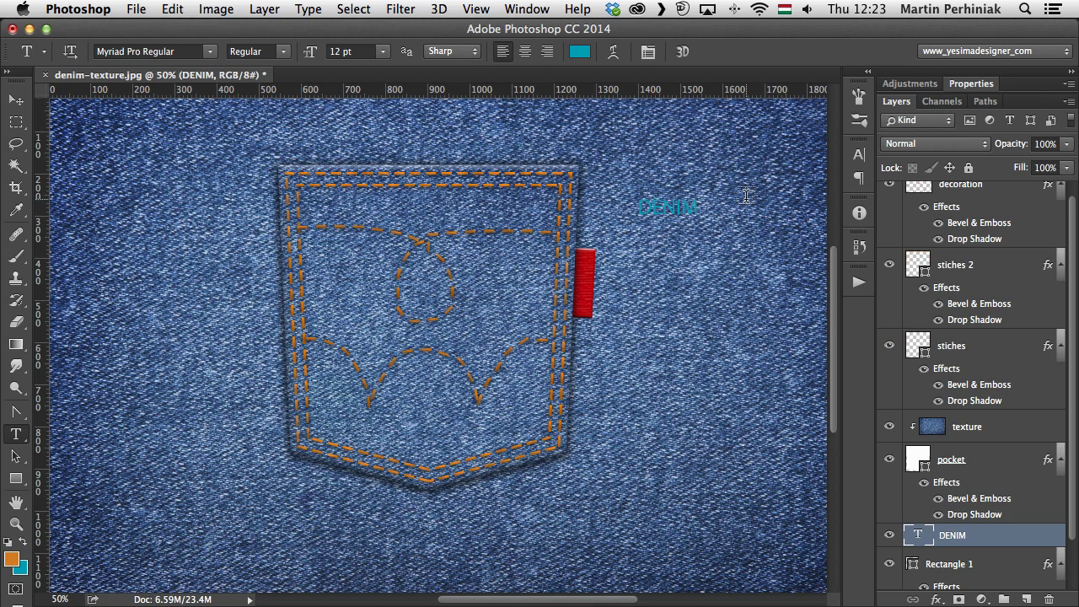
Step: Replace the text DENIM with JEANS and fill it with white as the default background colour
left_click(662, 213)
key("ctrl+a")
key("BackSpace")
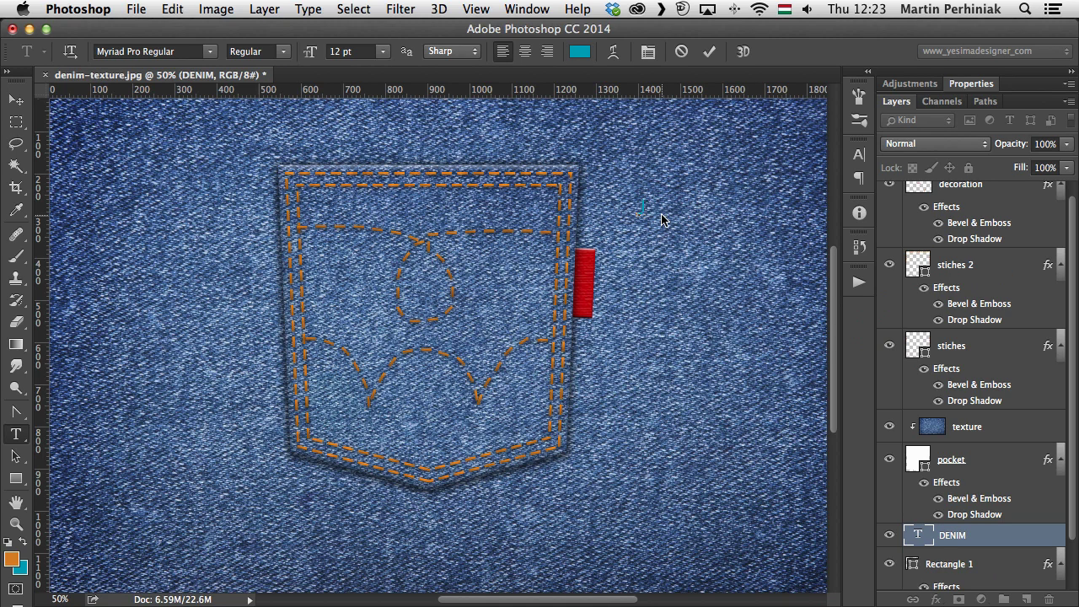
type("JEANS")
key("ctrl+Return")
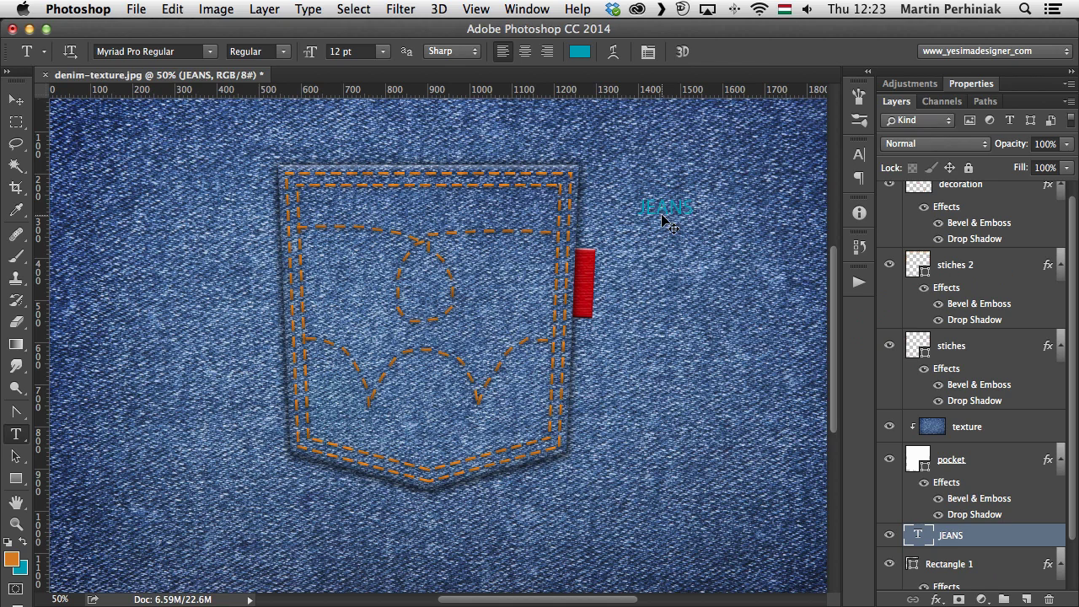
key("d")
key("ctrl+BackSpace")
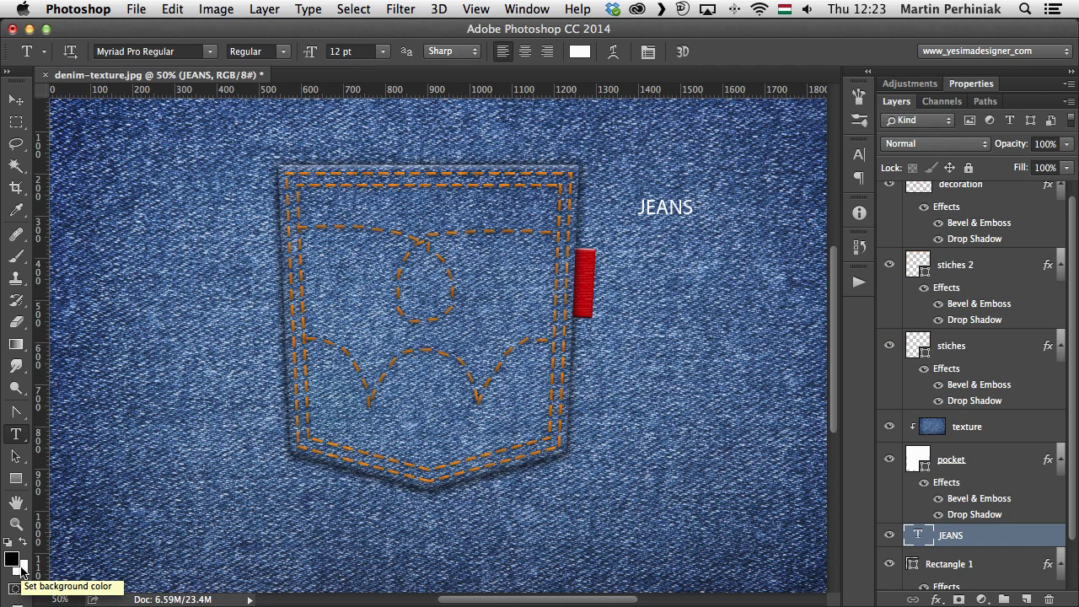
Step: Set the font of the JEANS text to Myriad Pro Bold SemiCondensed
double_click(659, 210)
left_click(210, 51)
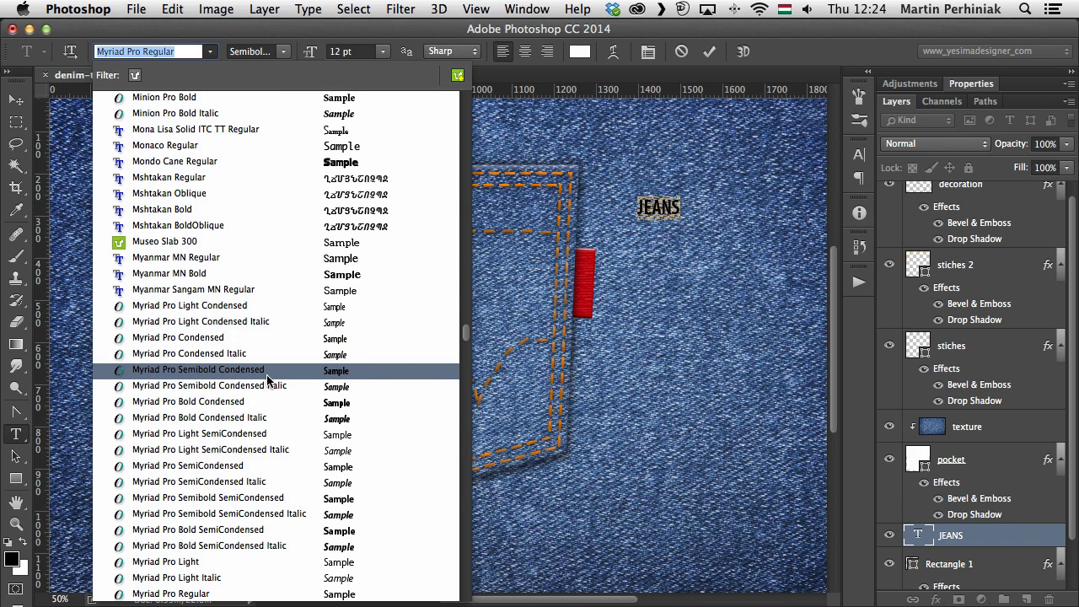
left_click(285, 530)
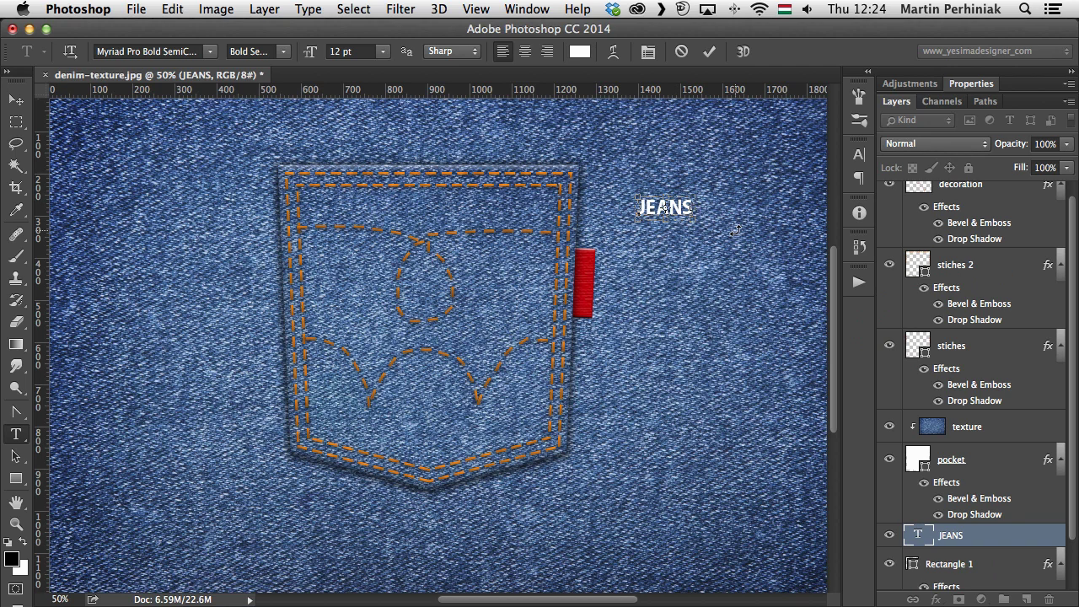
key("super+Return")
Step: Rotate the JEANS text to run upwards and fit it onto the red label at the pocket's right edge
key("super+t")
left_click_drag(711, 177, 589, 271)
key("Return")
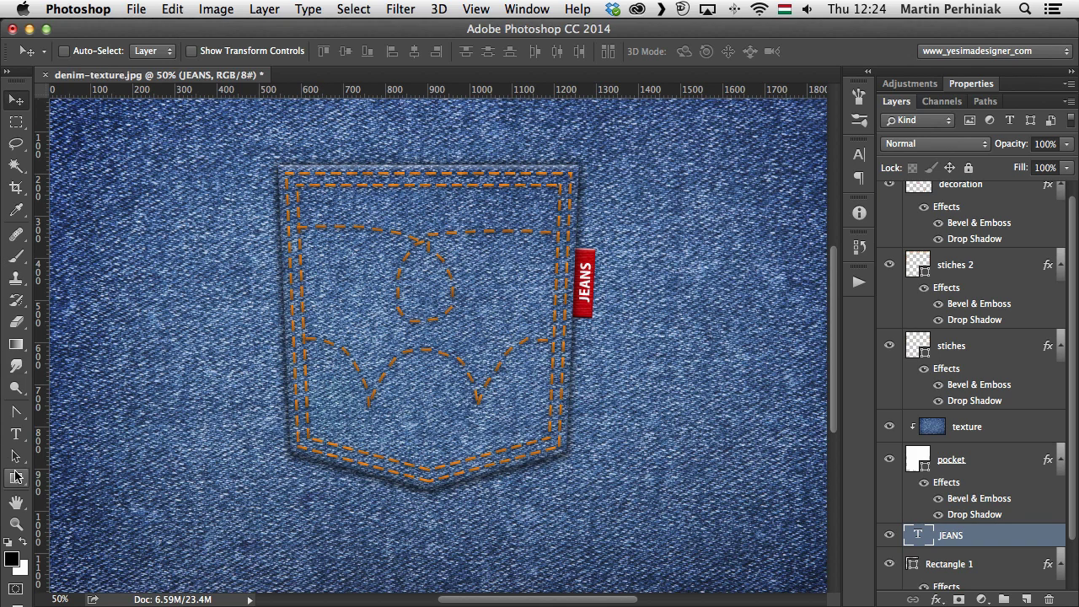
Step: Draw a circle about 63 px wide over the pocket's upper-left corner, on a shape layer above the decoration layer
left_click_drag(15, 478, 67, 505)
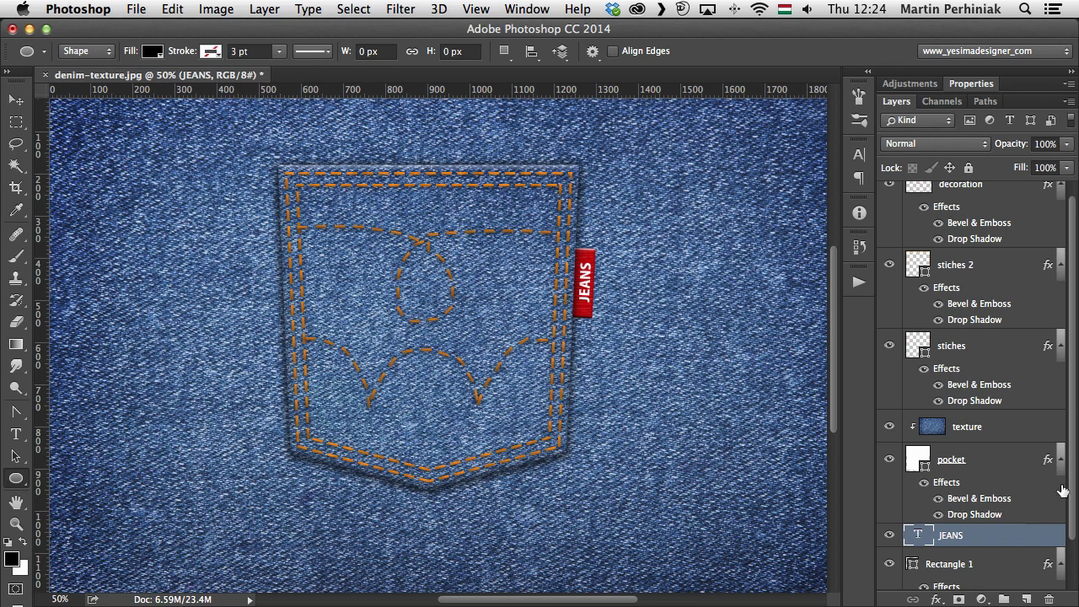
scroll(1061, 491, "up", 1)
left_click(960, 206)
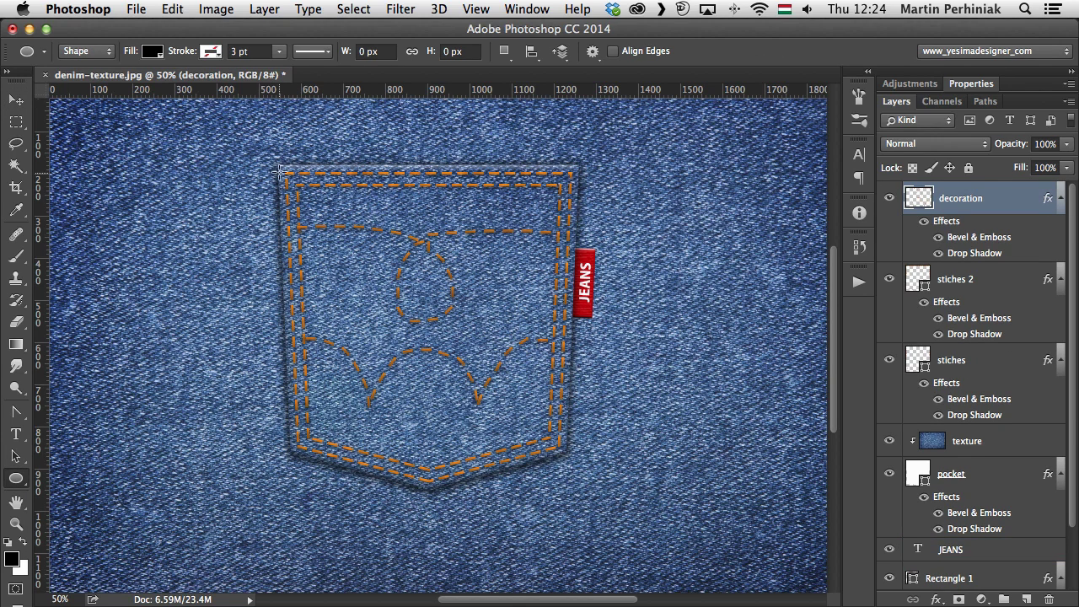
left_click_drag(280, 172, 305, 199)
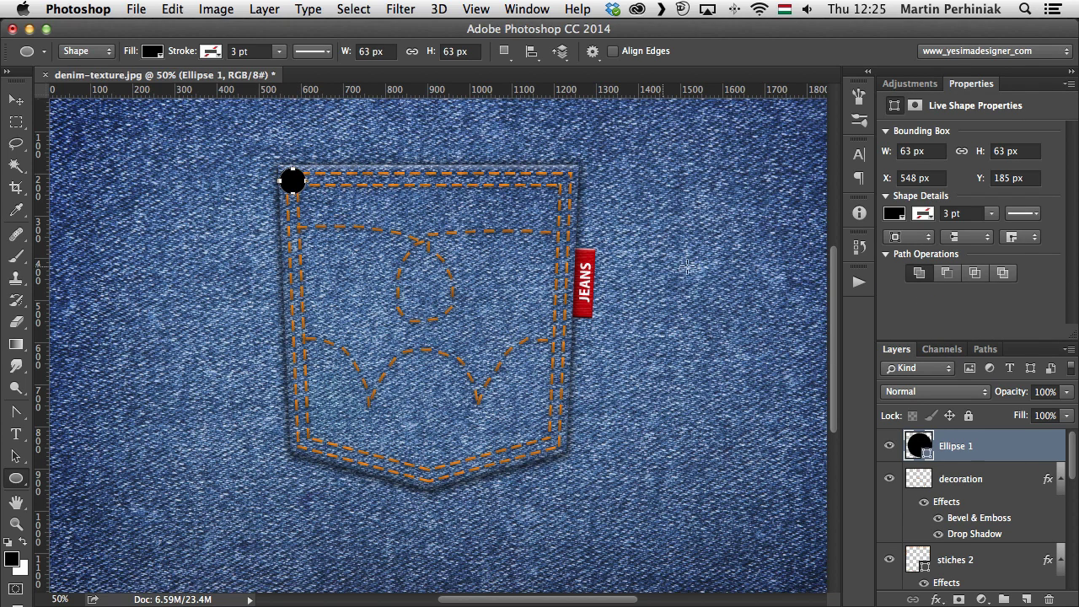
Step: Fill the circle with the orange #c98433 sampled from the pocket's top stitching
double_click(920, 446)
left_click_drag(436, 95, 657, 162)
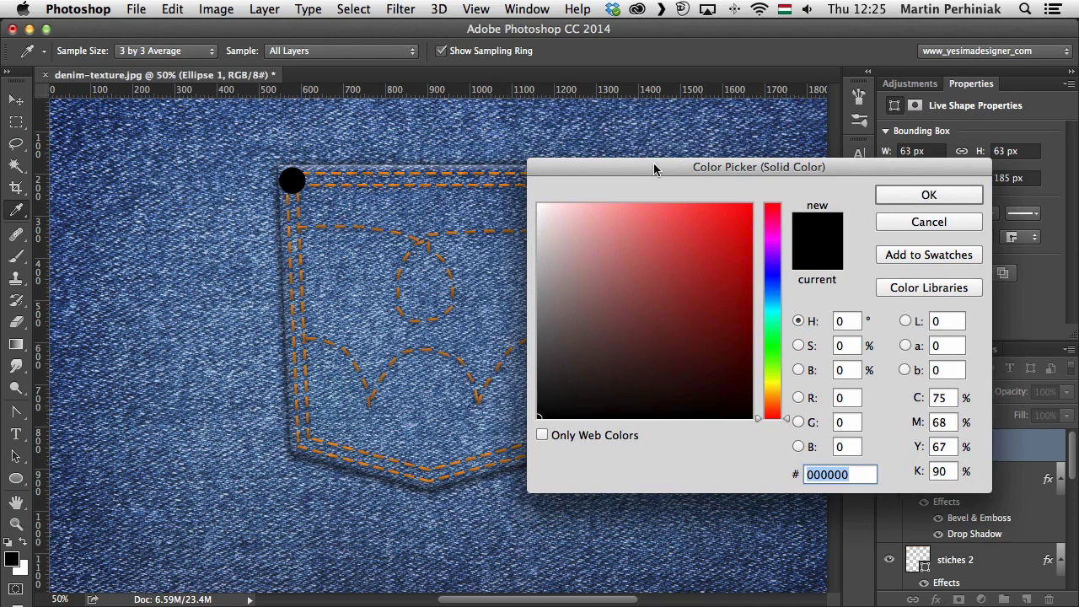
left_click(414, 172)
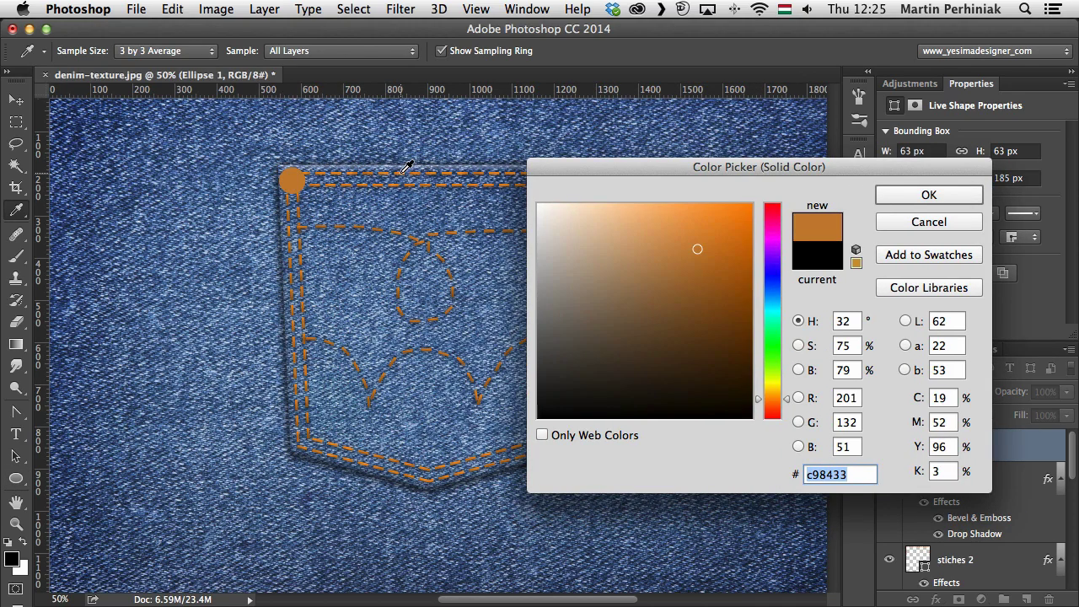
left_click(912, 195)
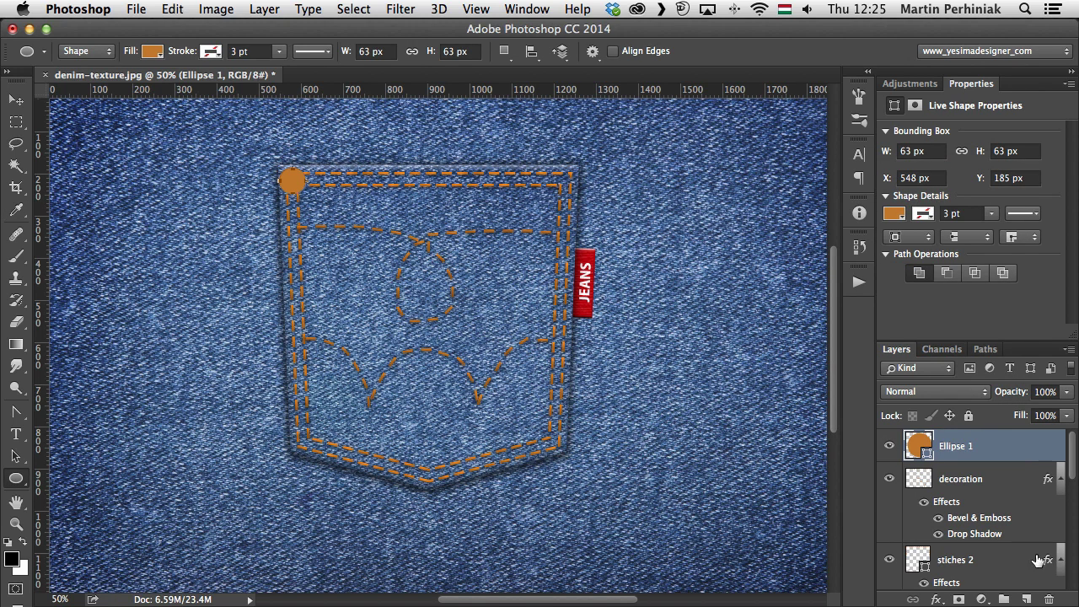
Step: Copy the layer effects from stiches 2 to the circle, disable the bevel's Texture and set its Soften to 0 px
left_click_drag(1051, 562, 1031, 447)
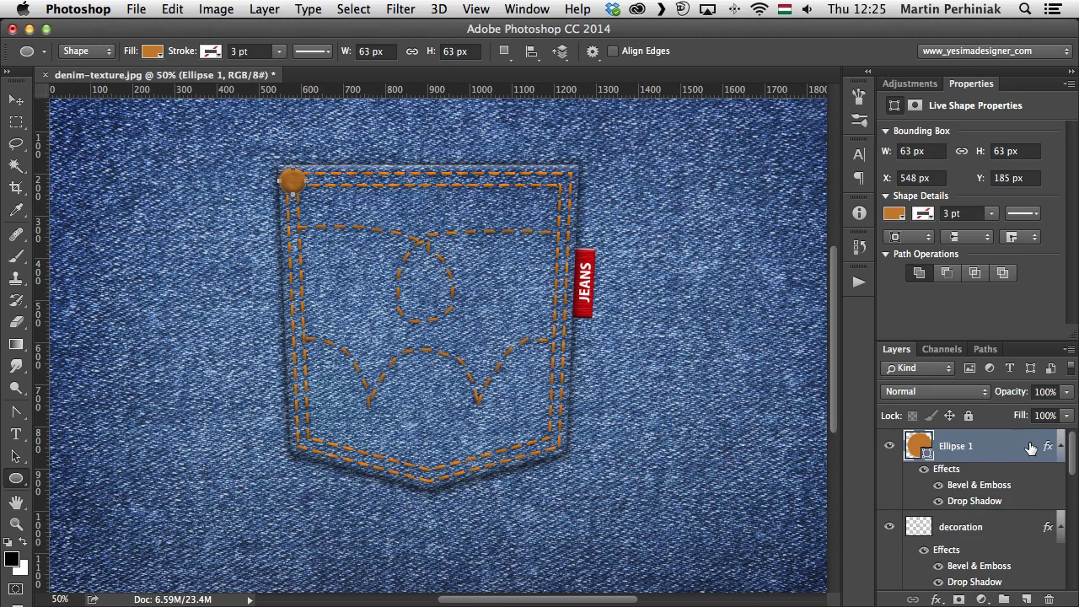
double_click(974, 489)
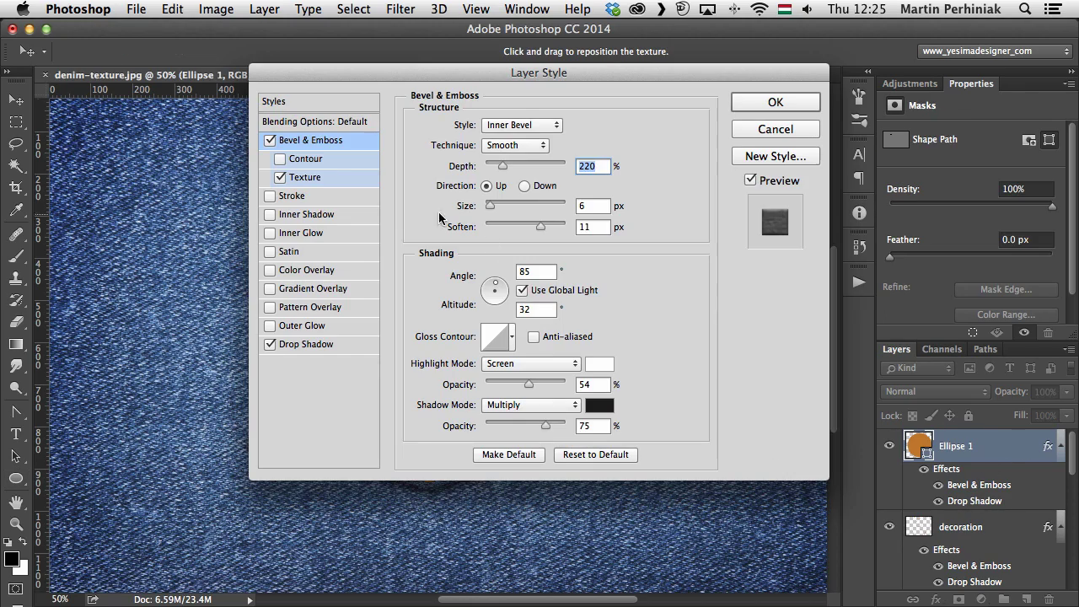
left_click_drag(323, 87, 592, 151)
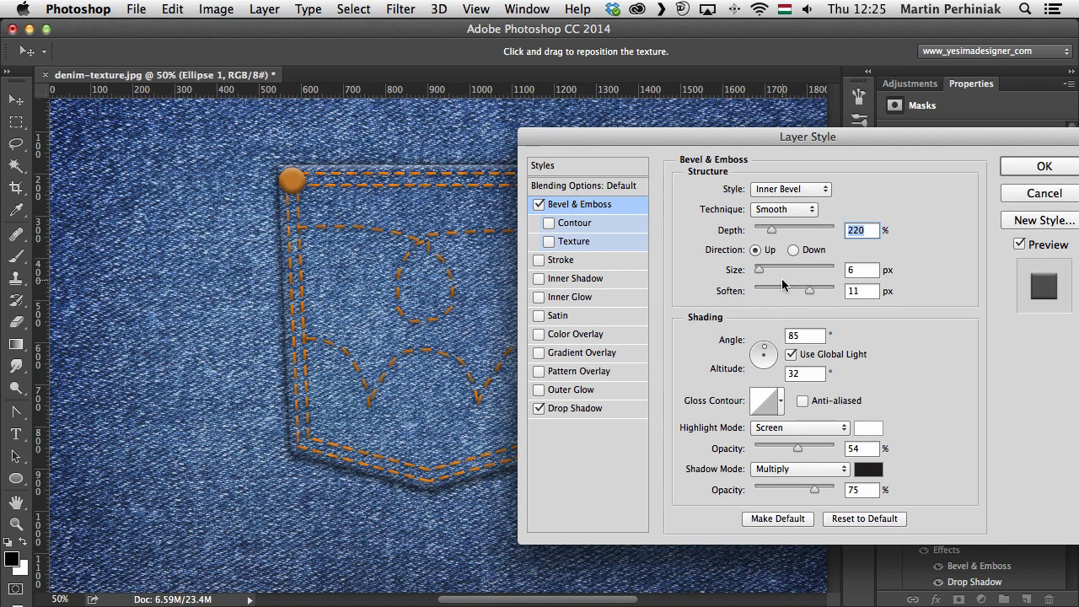
left_click(810, 290)
left_click_drag(809, 290, 677, 283)
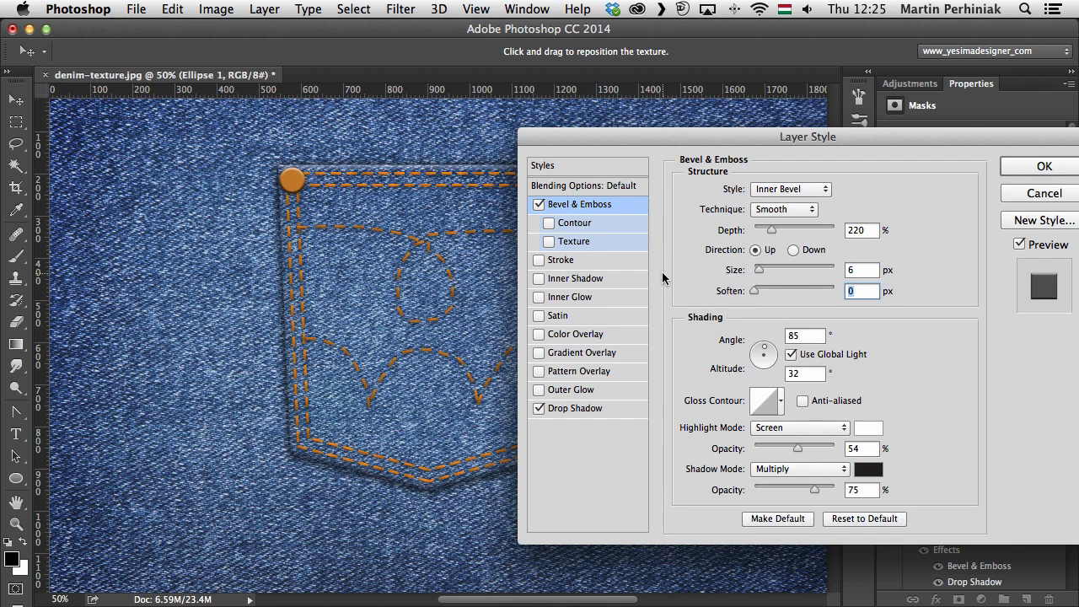
Step: Set the circle's bevel technique to Chisel Soft with a size of 5 px
left_click_drag(758, 270, 763, 271)
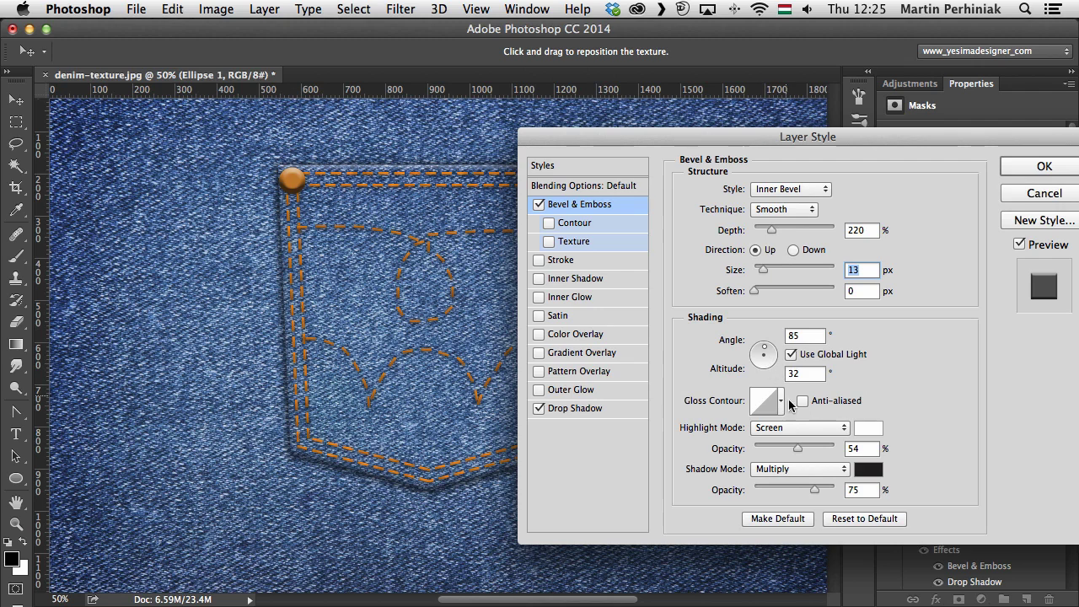
left_click(777, 209)
left_click(778, 217)
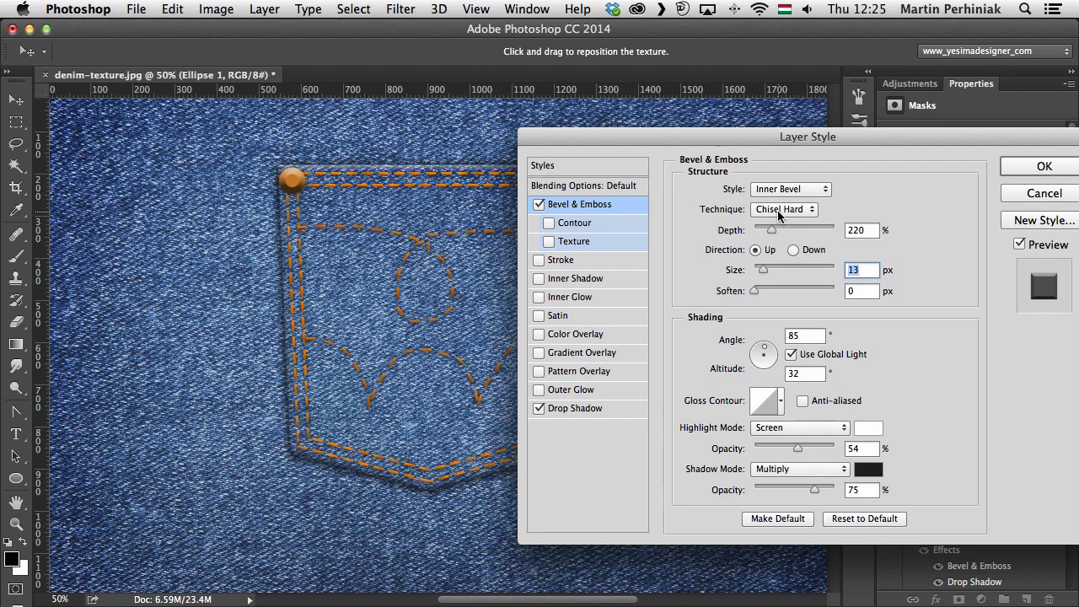
left_click(780, 210)
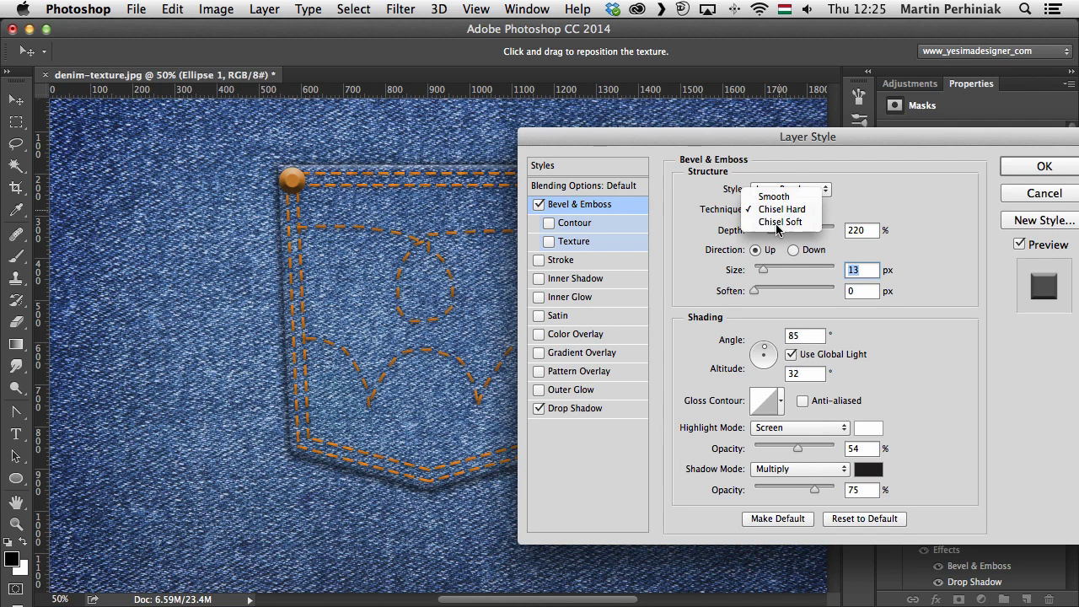
left_click(777, 229)
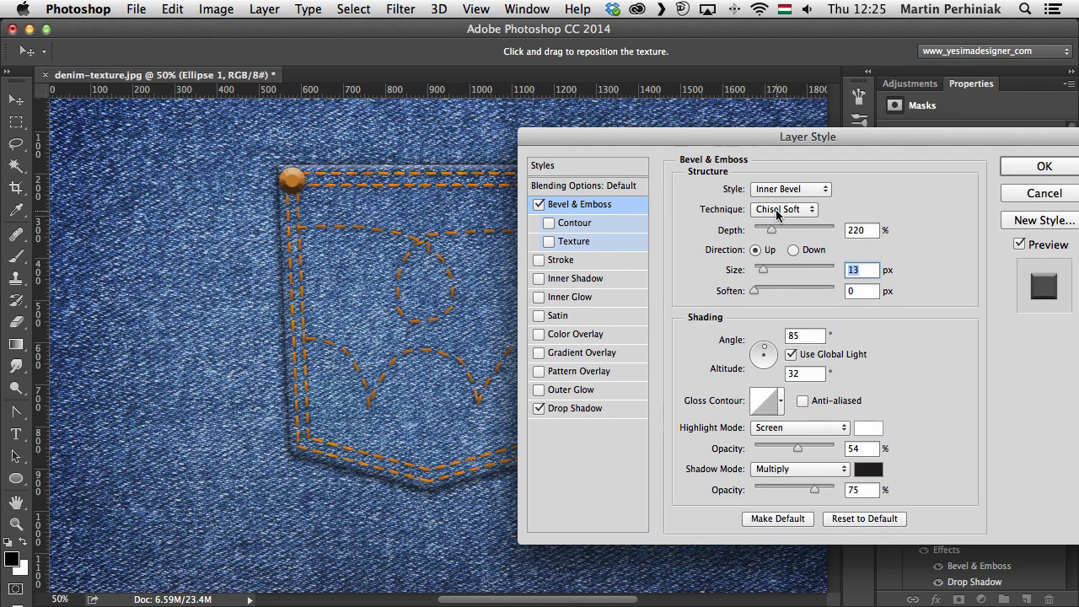
left_click_drag(764, 270, 757, 270)
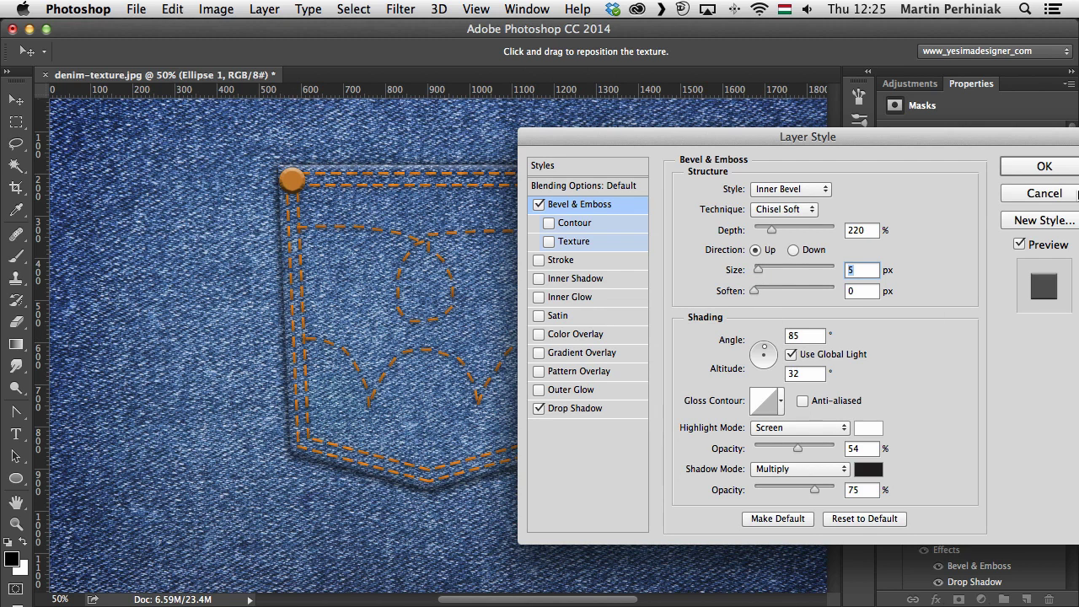
left_click(1037, 171)
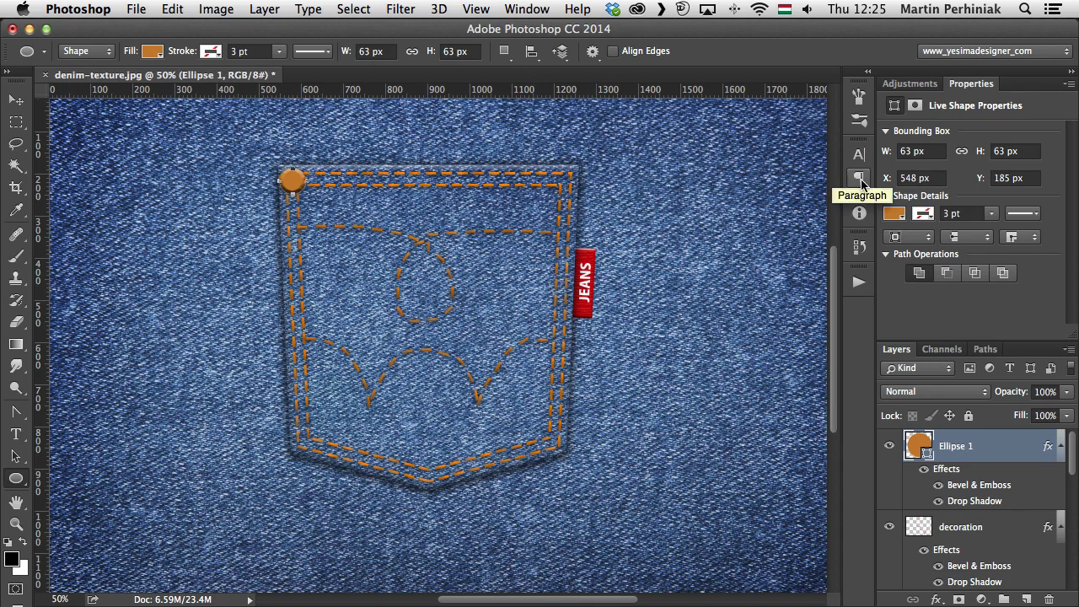
Step: Scale the circle down around its centre to about 49 px
key("v")
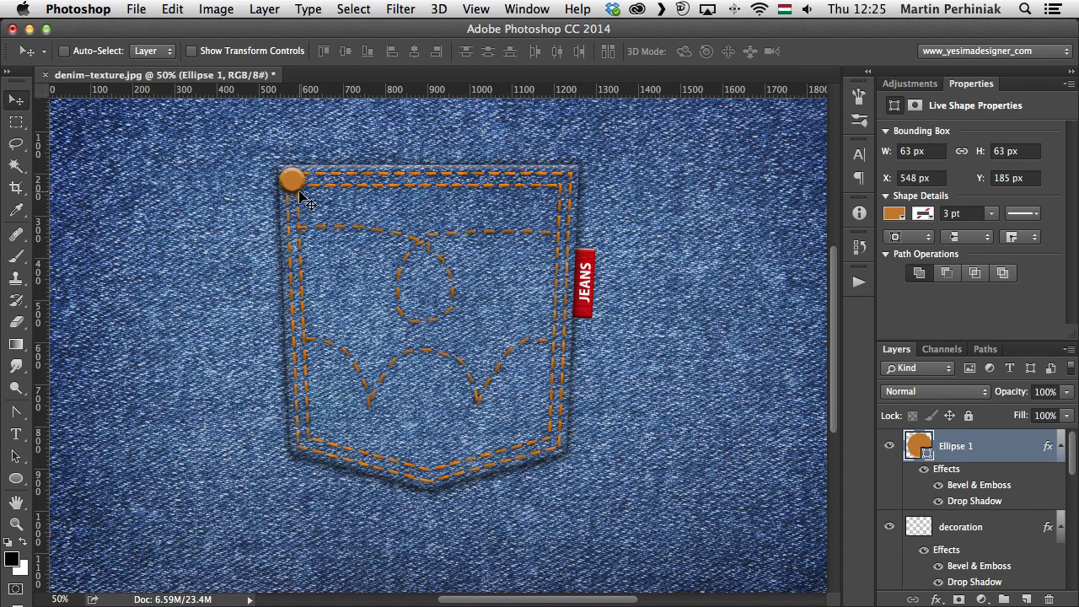
key("ctrl+t")
left_click_drag(306, 168, 301, 175)
key("Return")
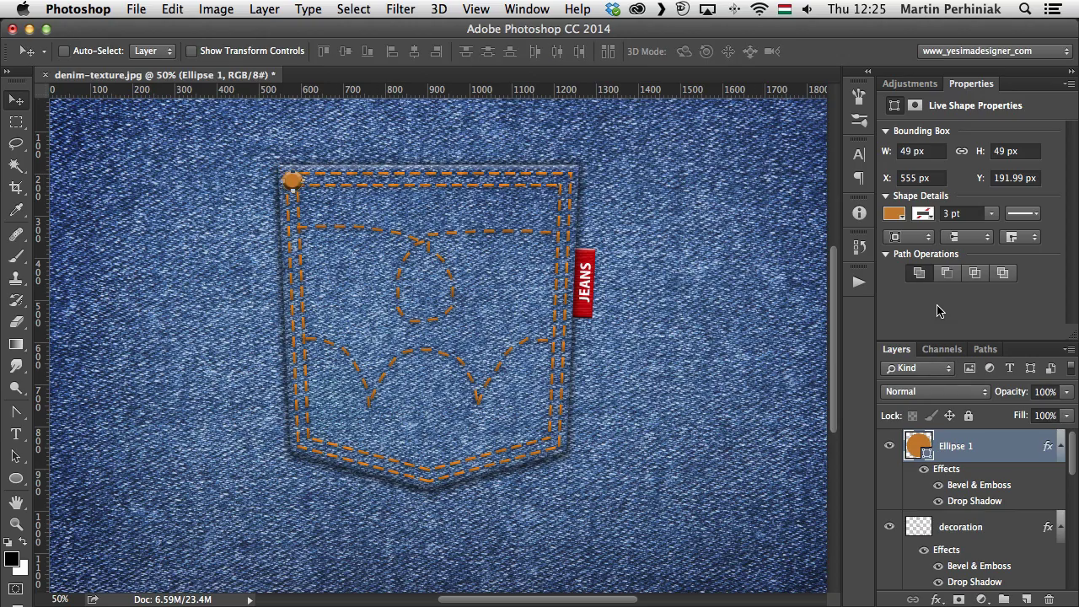
Step: Duplicate the circle layer and scale the copy around its centre to about 29 px
key("ctrl+j")
key("ctrl+space")
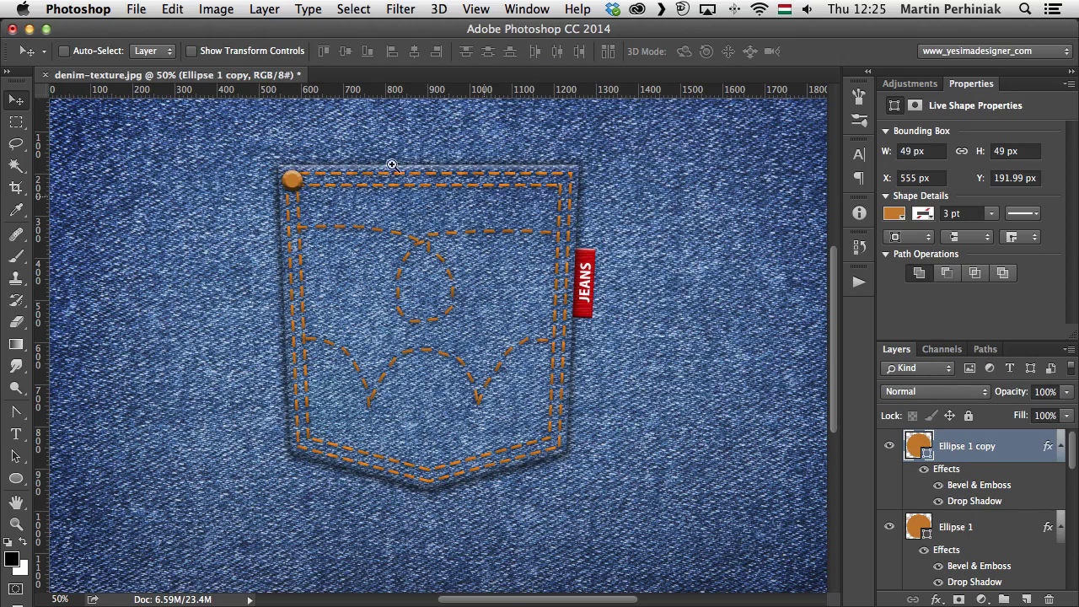
left_click_drag(336, 173, 400, 174)
key("ctrl+t")
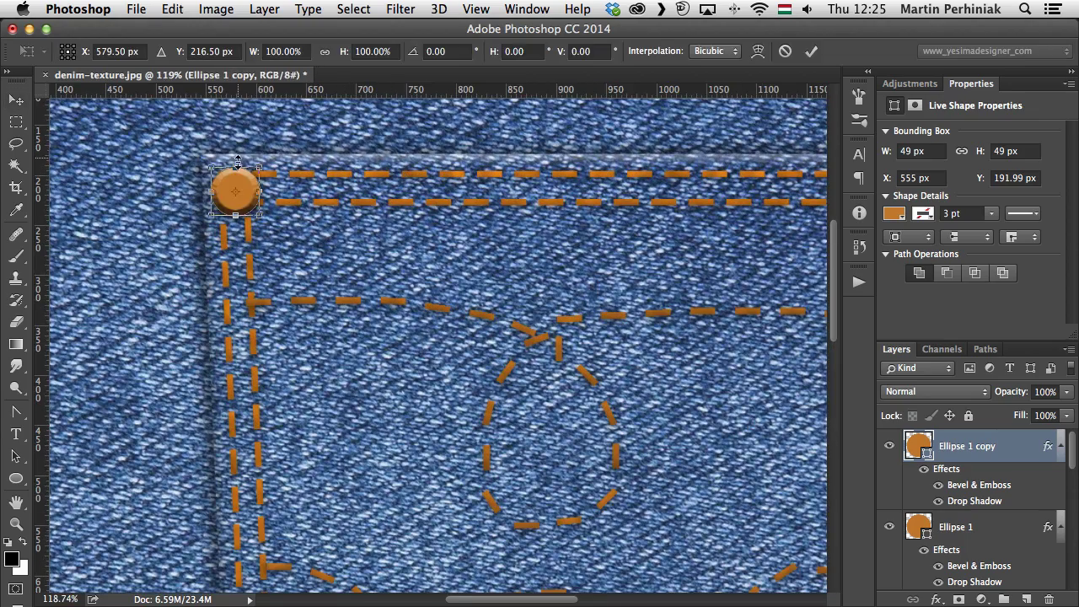
left_click_drag(258, 167, 249, 177)
key("Return")
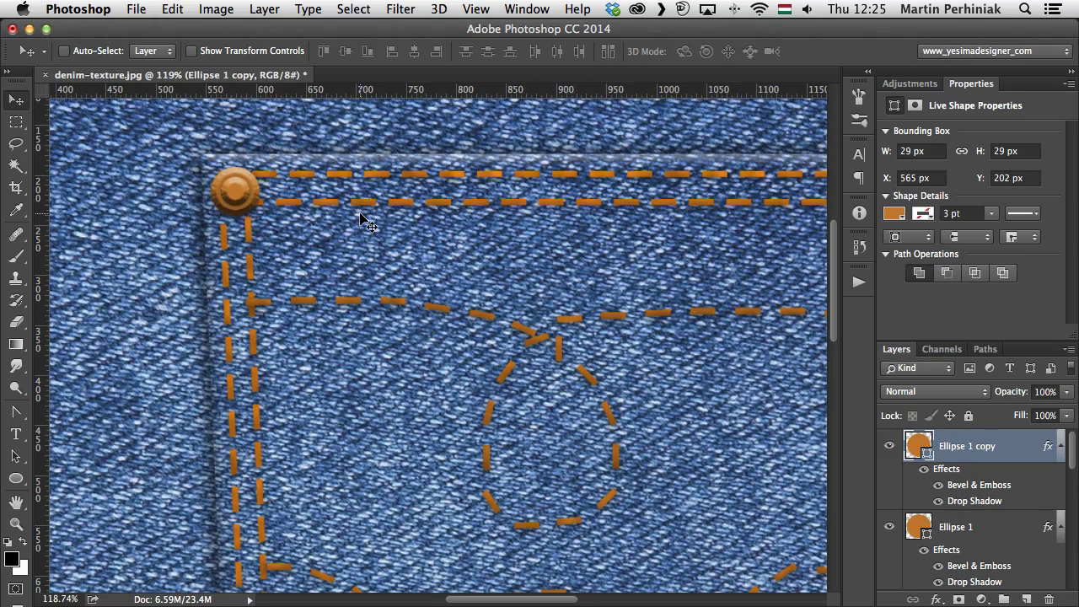
key("super+minus")
key("super+minus")
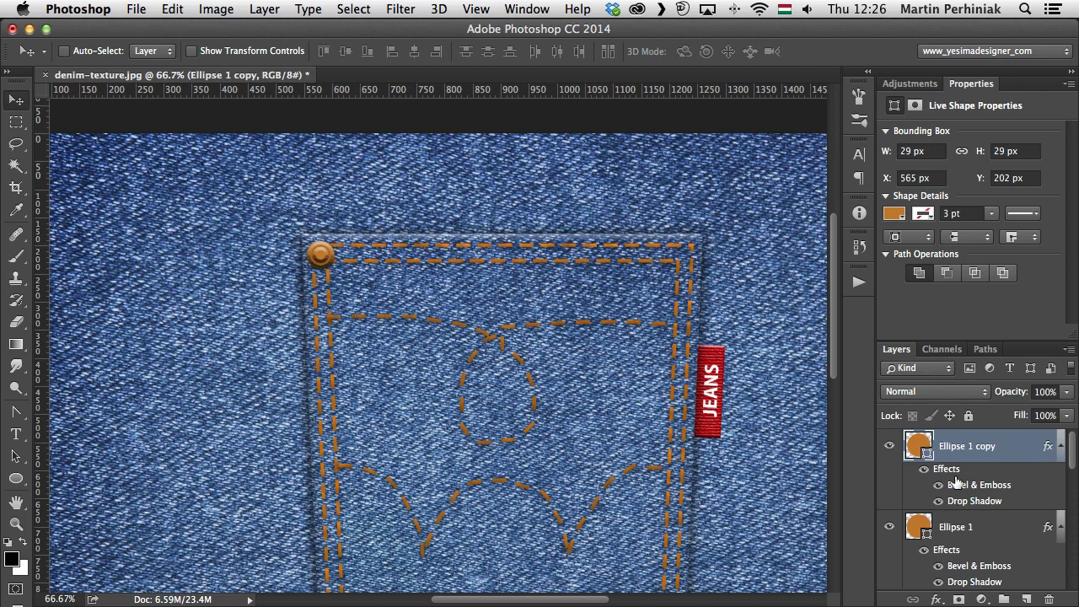
double_click(915, 444)
left_click(698, 304)
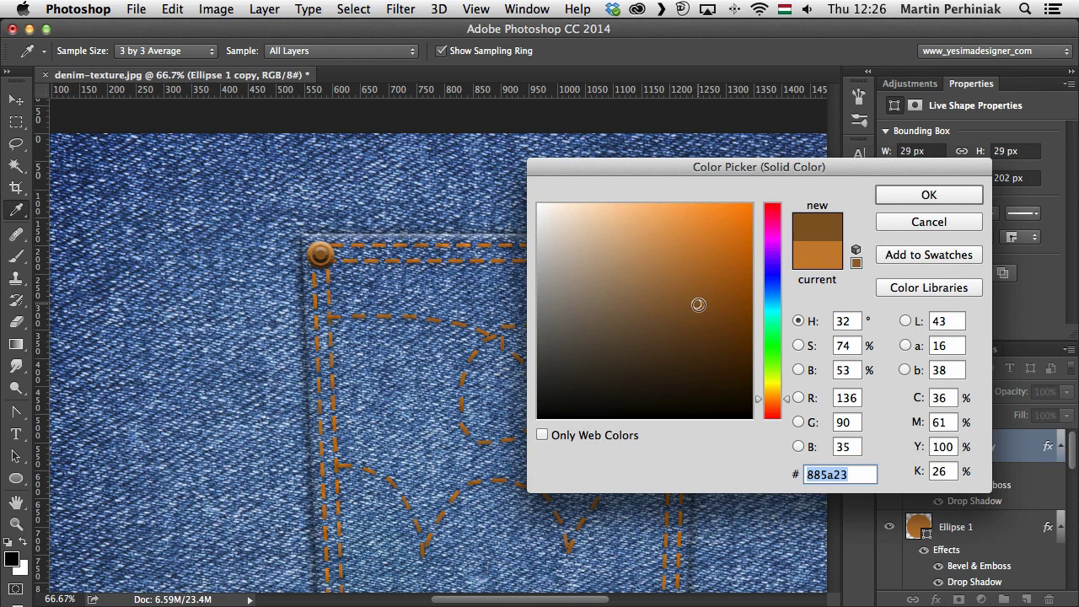
left_click(714, 317)
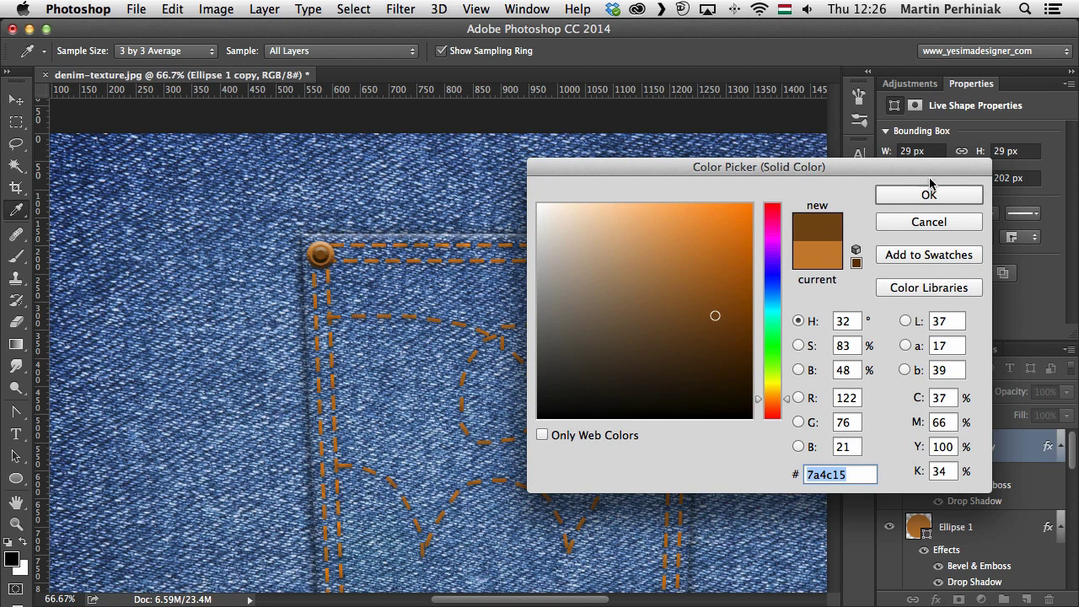
left_click(607, 216)
mouse_move(607, 216)
left_mouse_down()
mouse_move(701, 203)
mouse_move(686, 257)
mouse_move(720, 262)
mouse_move(732, 289)
left_mouse_up()
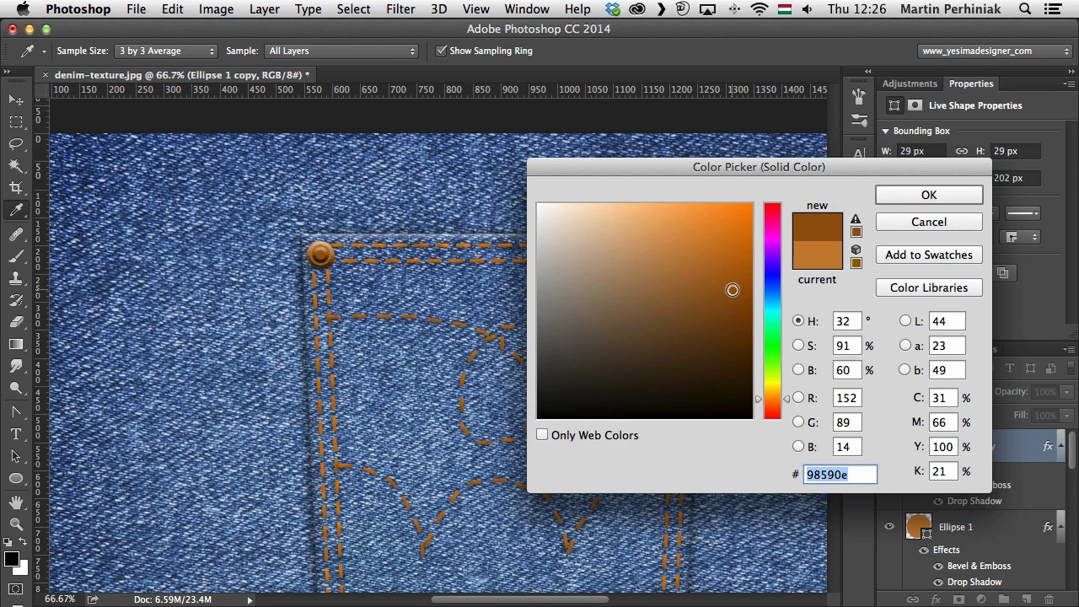
left_click(928, 195)
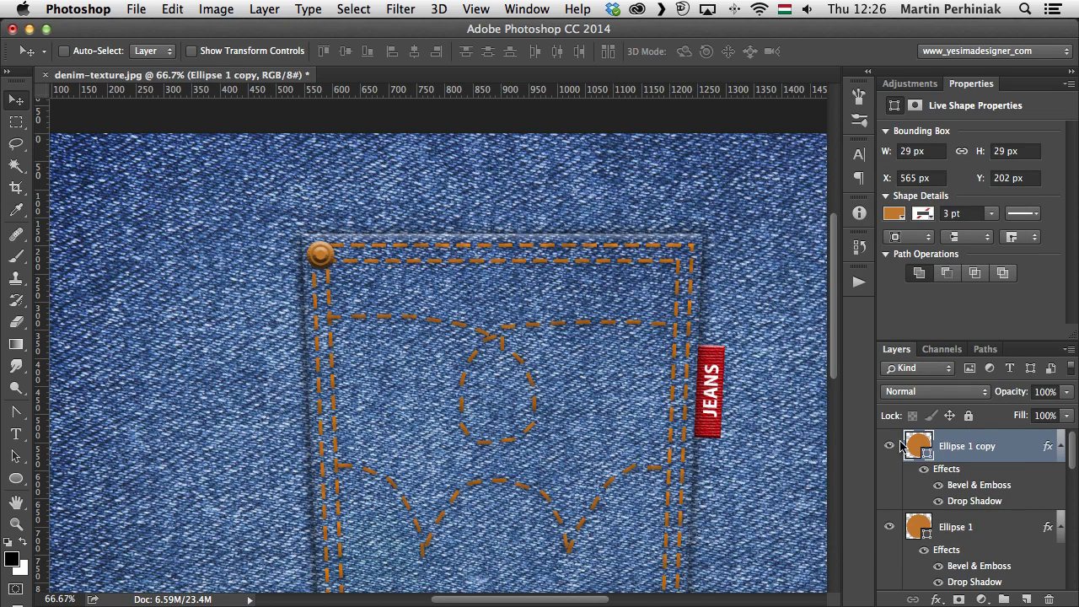
Step: Change the fill of the larger rivet circle, Ellipse 1, to the darker orange-brown ab5d00
double_click(919, 530)
left_click(736, 293)
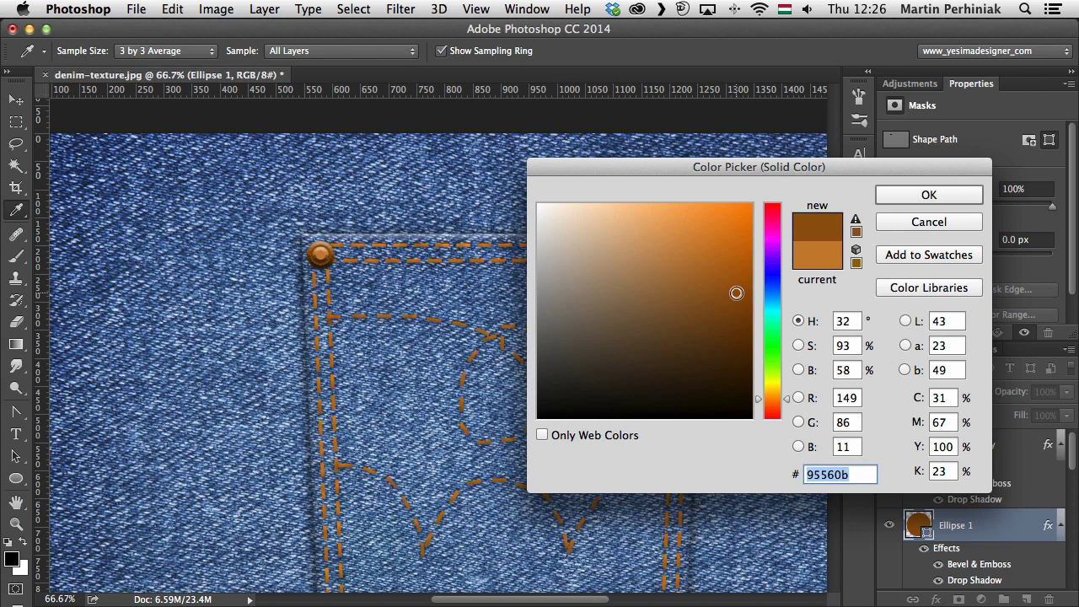
left_click(730, 265)
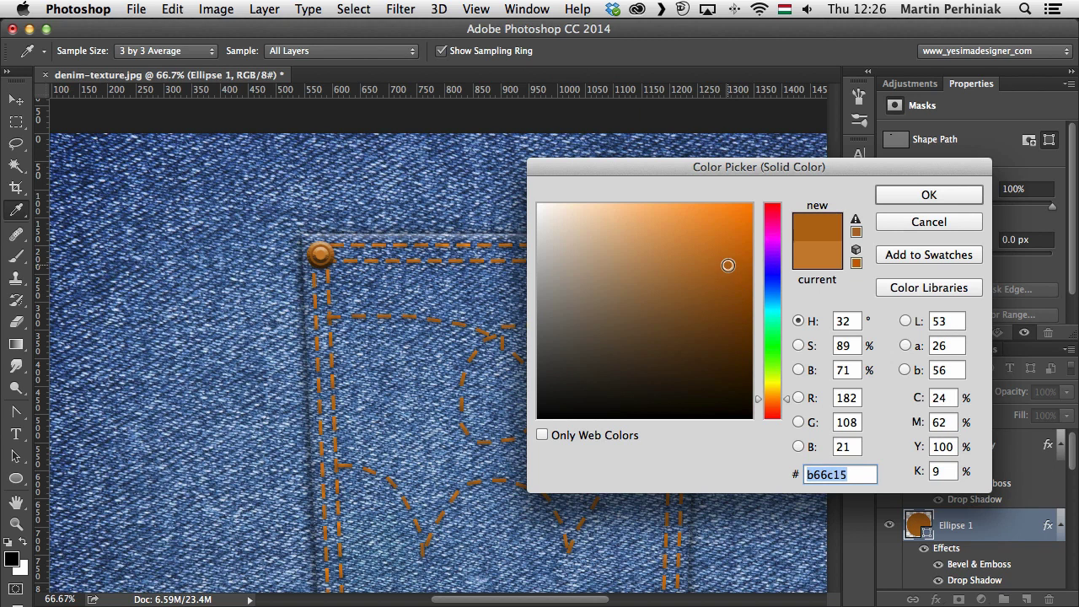
left_click_drag(731, 265, 767, 278)
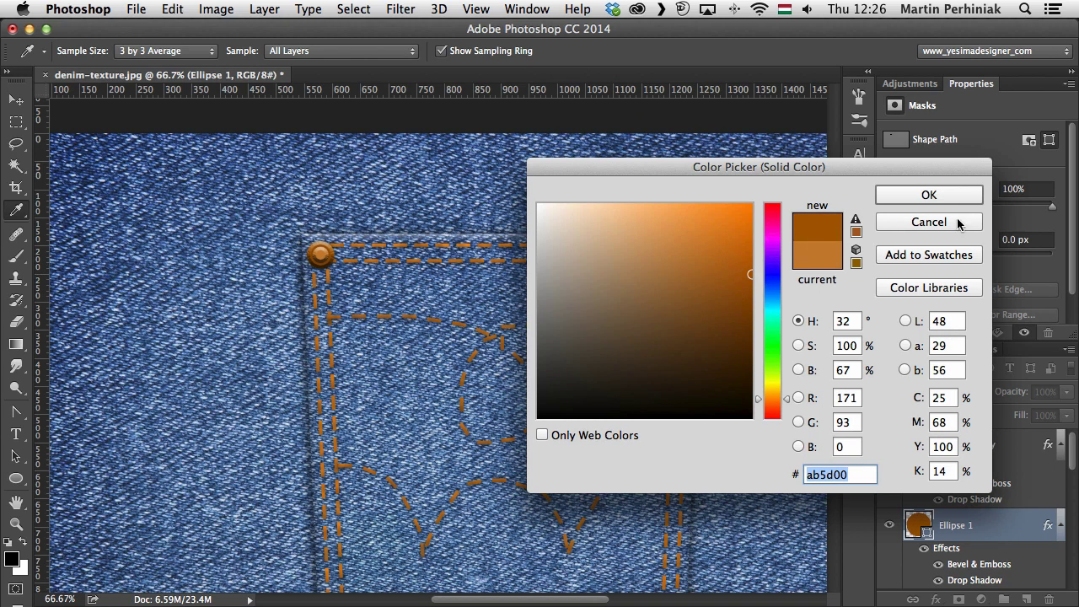
left_click(928, 195)
key("v")
key("super+0")
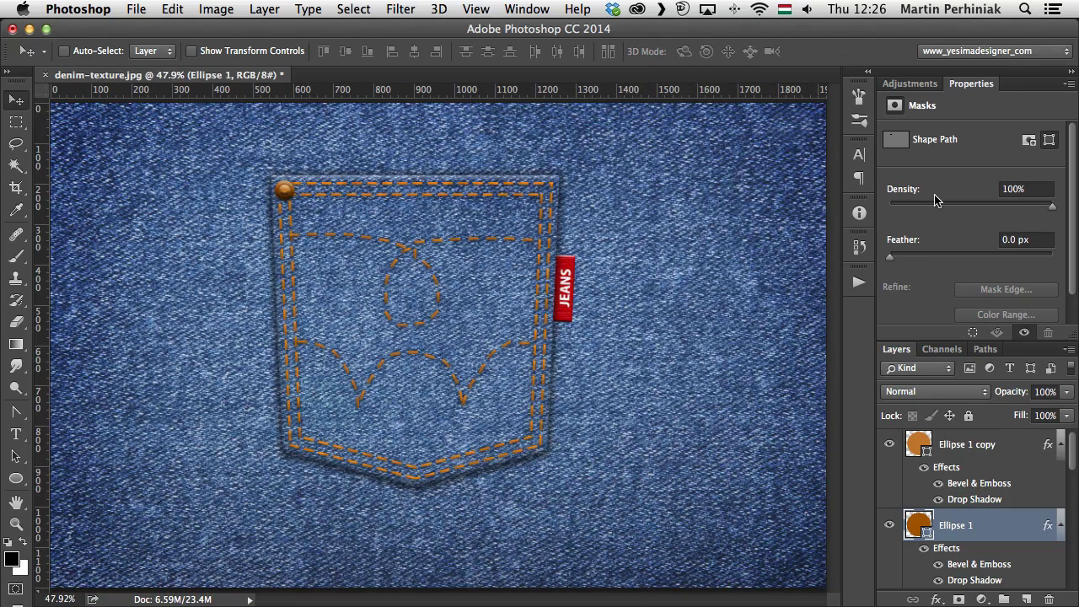
Step: Group the two rivet circle layers and name the group button
left_click(967, 449, "shift")
double_click(979, 84)
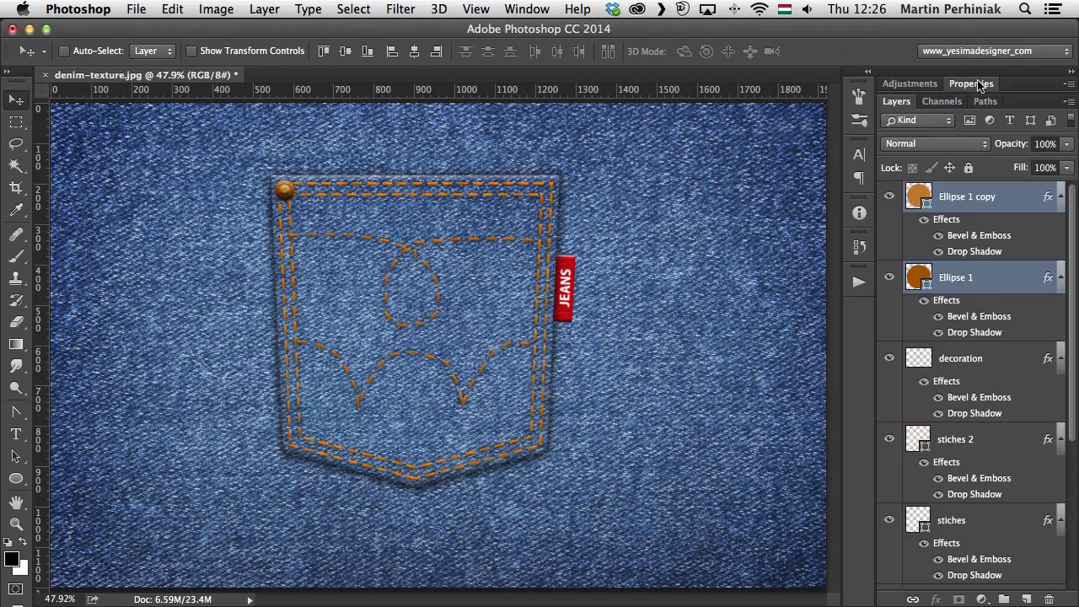
key("super+g")
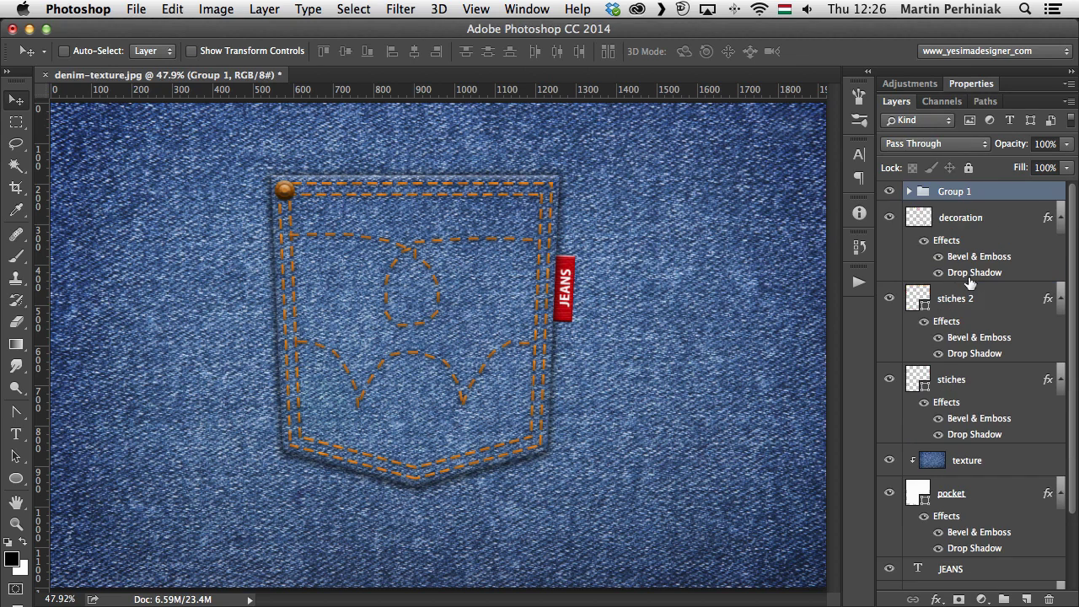
double_click(954, 193)
type("button")
key("Return")
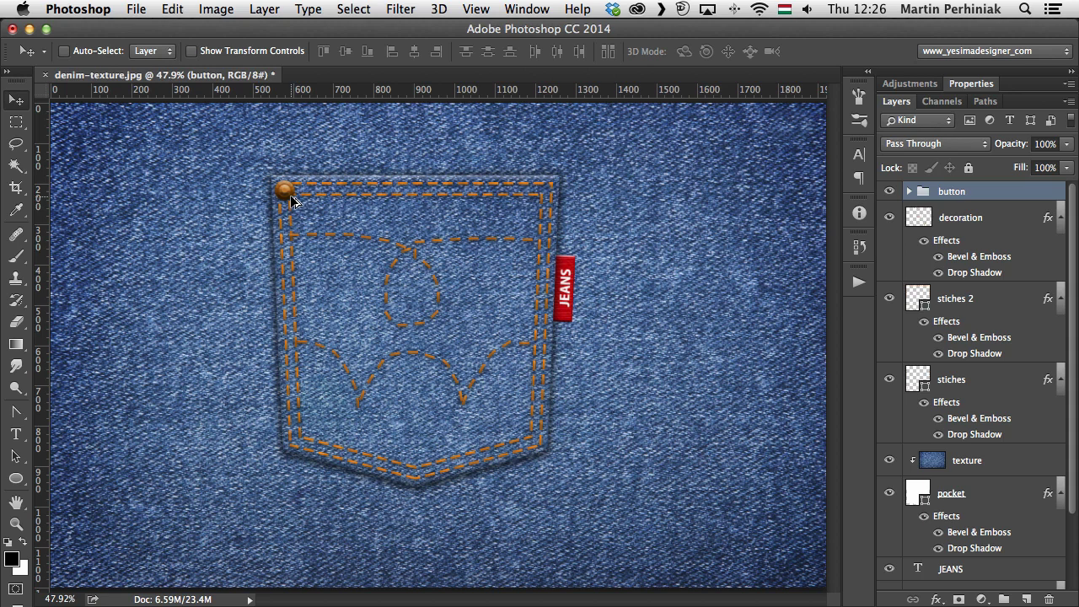
Step: Duplicate the button group onto the pocket's upper-right corner and nudge the copy left onto the stitching
left_click_drag(290, 200, 555, 216)
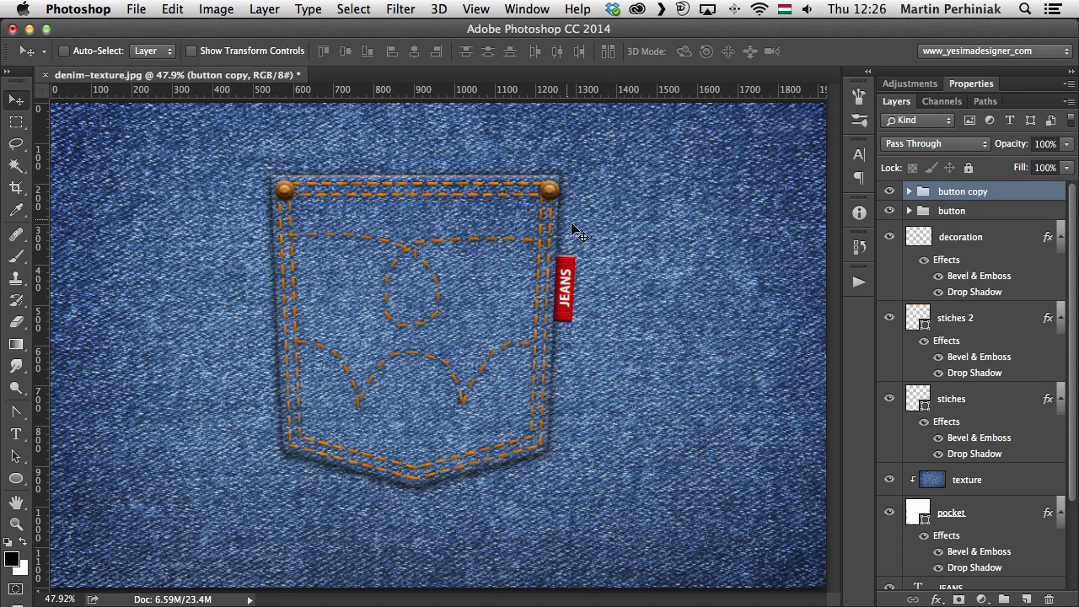
key("Left")
key("Left")
key("Left")
key("Left")
key("Left")
key("Left")
key("Left")
key("Left")
Step: Group the decoration, stiches 2 and stiches layers and name the group stitches
left_click(968, 250)
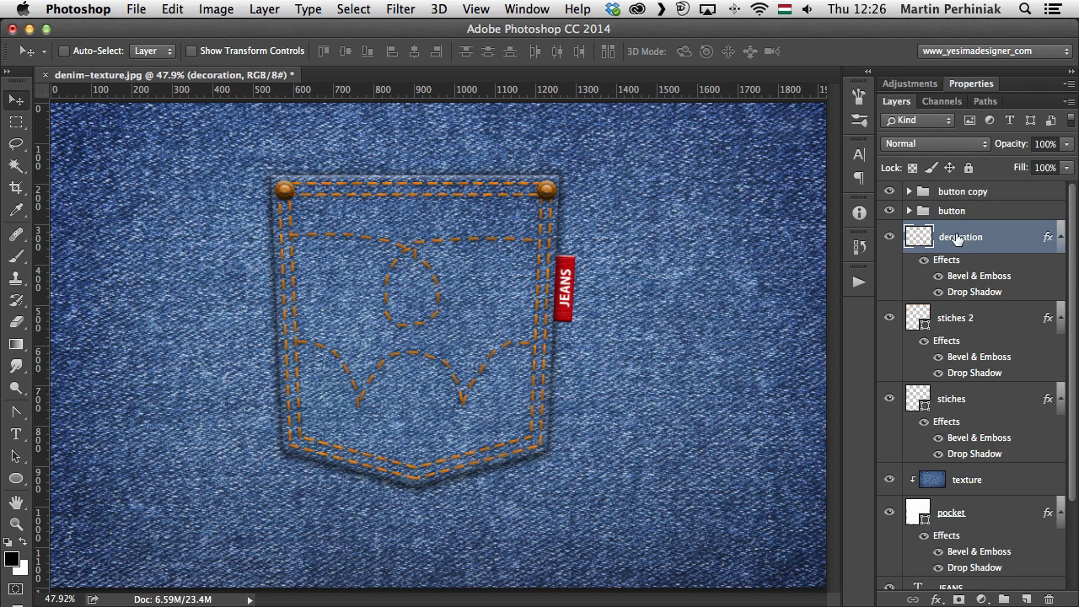
left_click(961, 317)
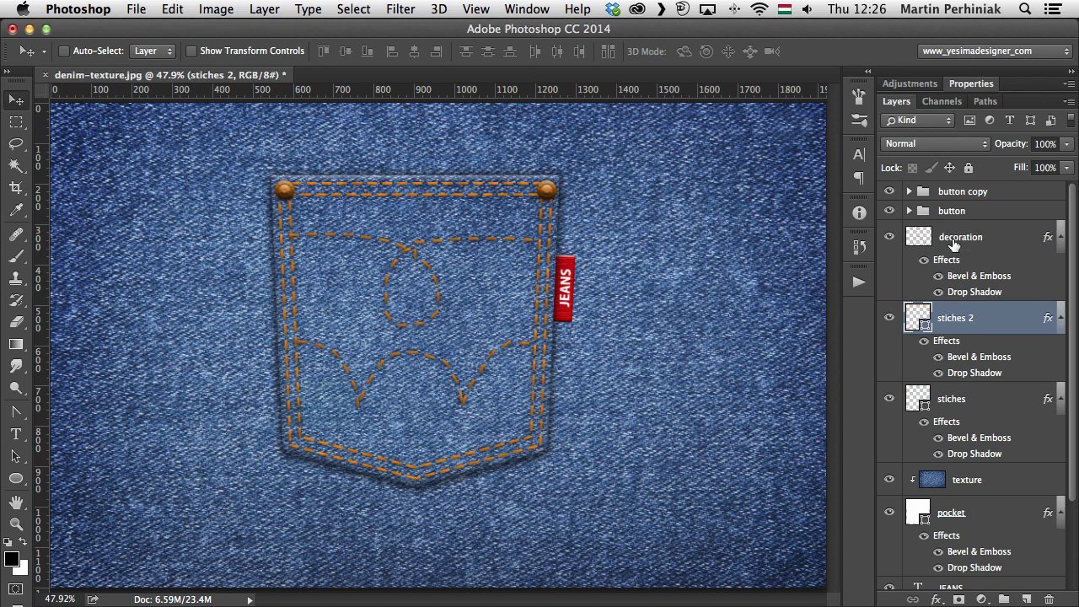
left_click(953, 242)
left_click(962, 404, "shift")
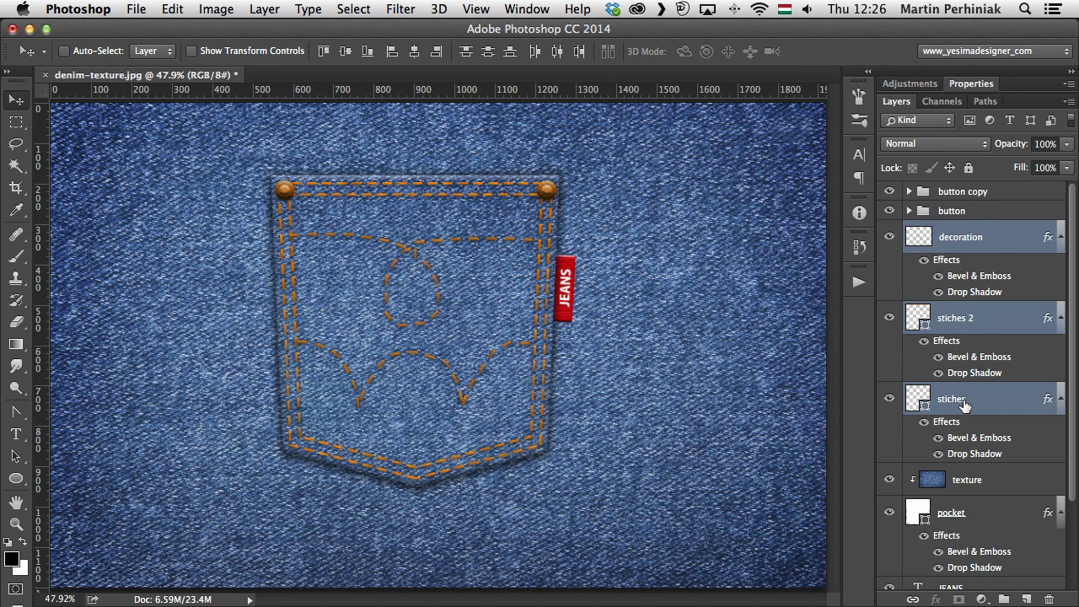
key("ctrl+g")
double_click(953, 230)
type("st")
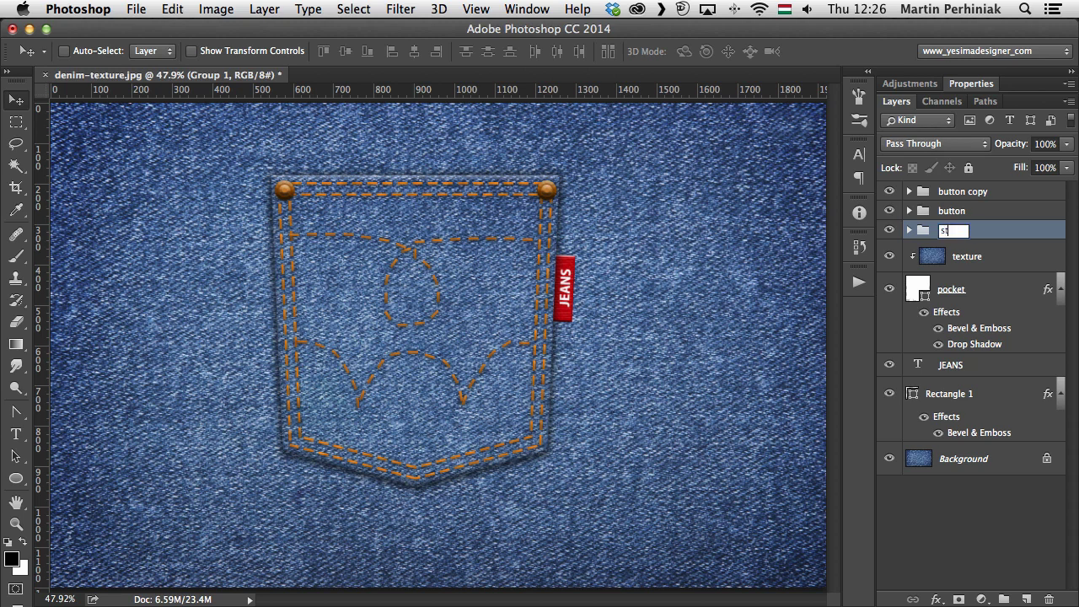
type("itches")
key("Return")
Step: Group the JEANS text layer with Rectangle 1 and name the group label
left_click(948, 364)
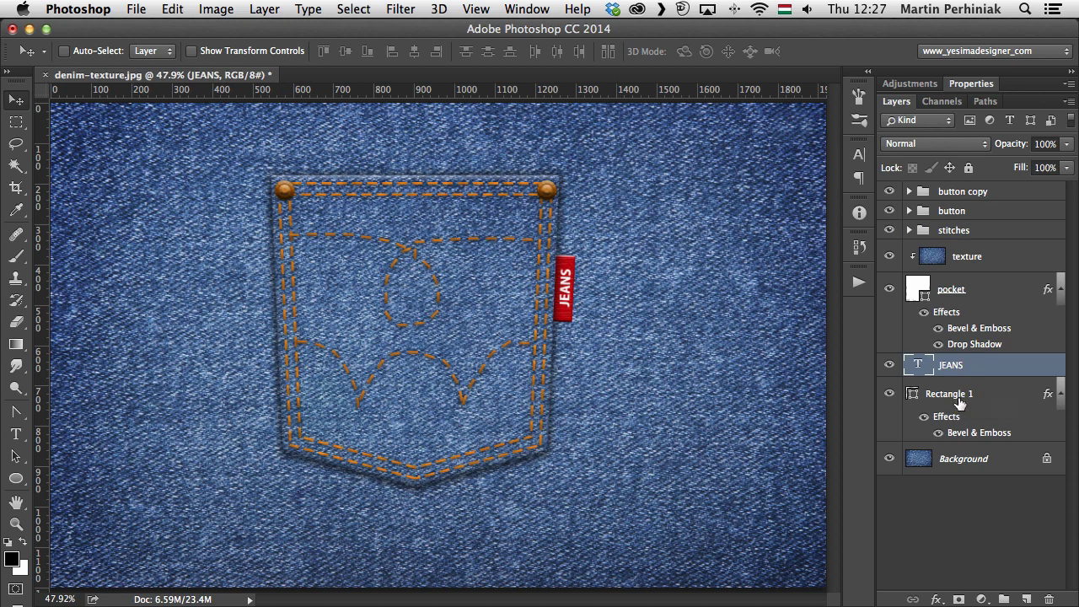
left_click(960, 396, "shift")
key("ctrl+g")
double_click(951, 363)
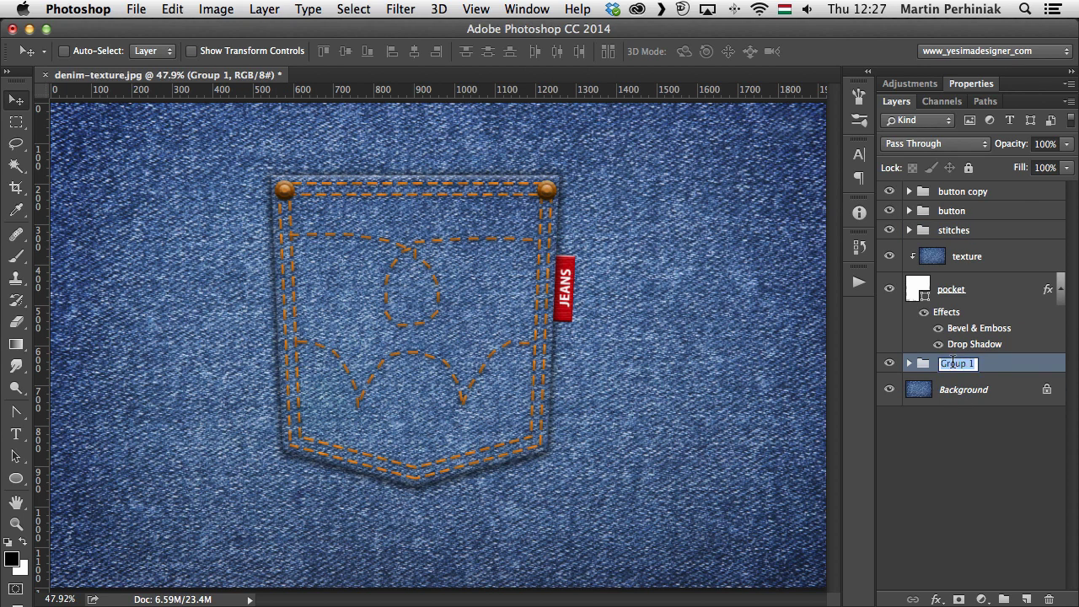
type("label")
key("Return")
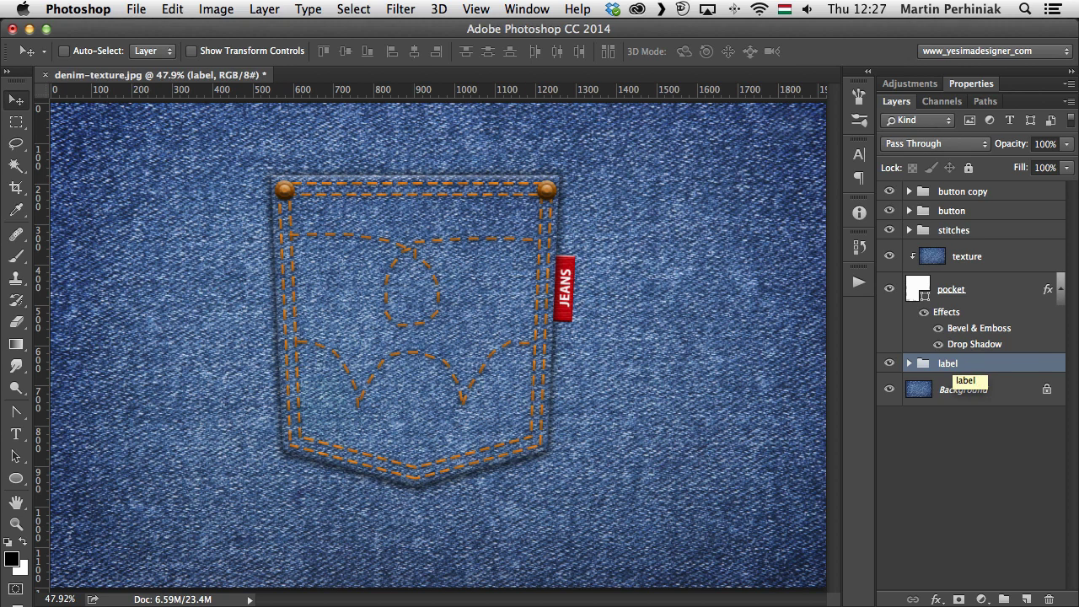
Step: Group the pocket shape with its clipped texture layer and name the group base
left_click(982, 289)
left_click(978, 260, "shift")
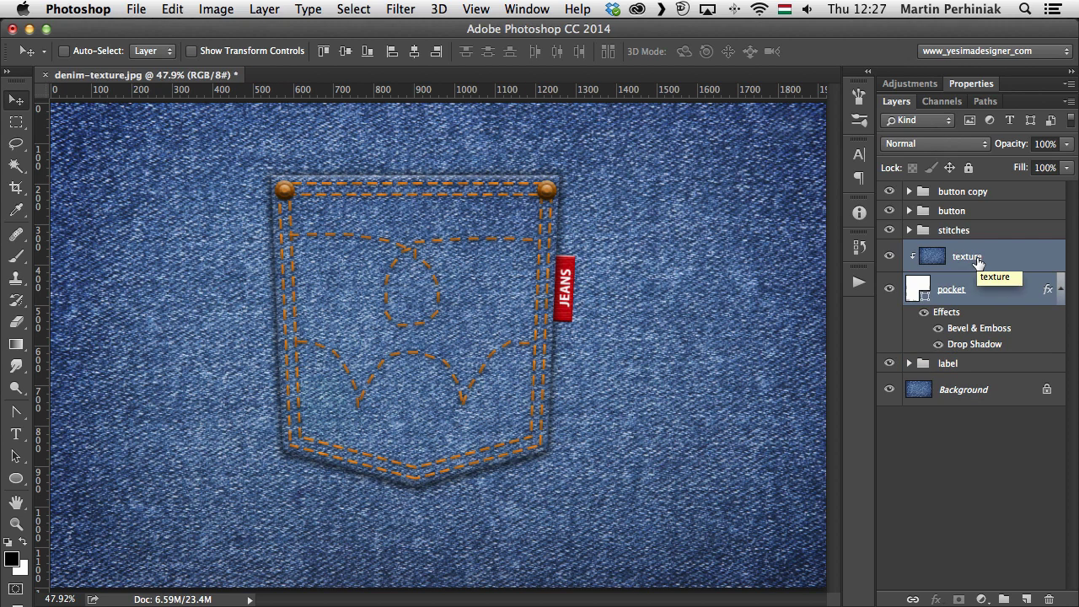
key("ctrl+g")
double_click(960, 249)
type("poc")
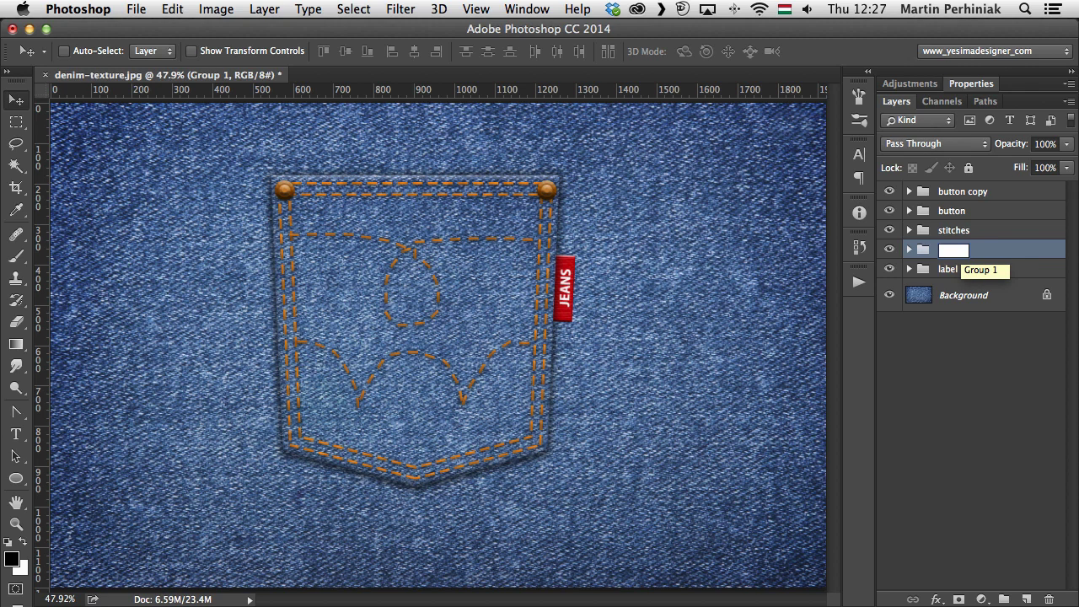
type("base")
key("Return")
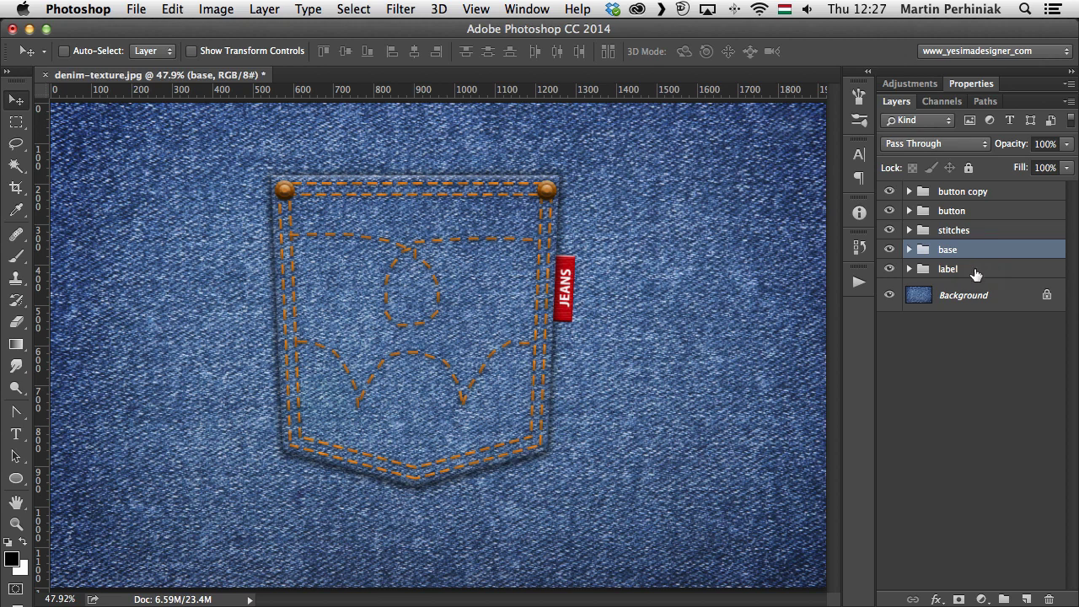
Step: Rename the copied rivet group button 2 and the original rivet group button 1
left_click(976, 270)
double_click(970, 192)
key("Right")
key("BackSpace")
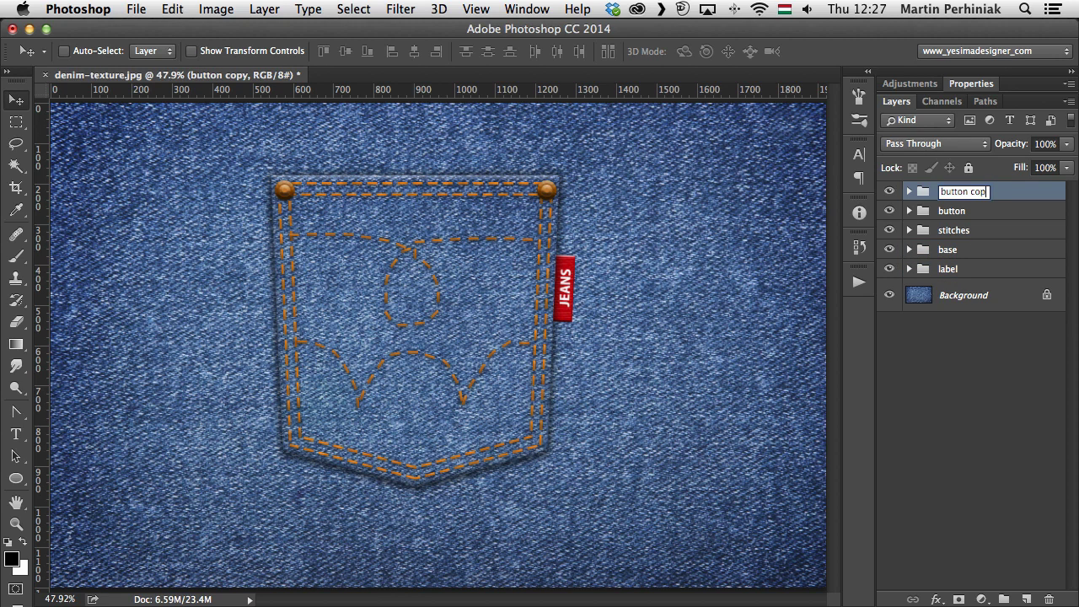
key("Return")
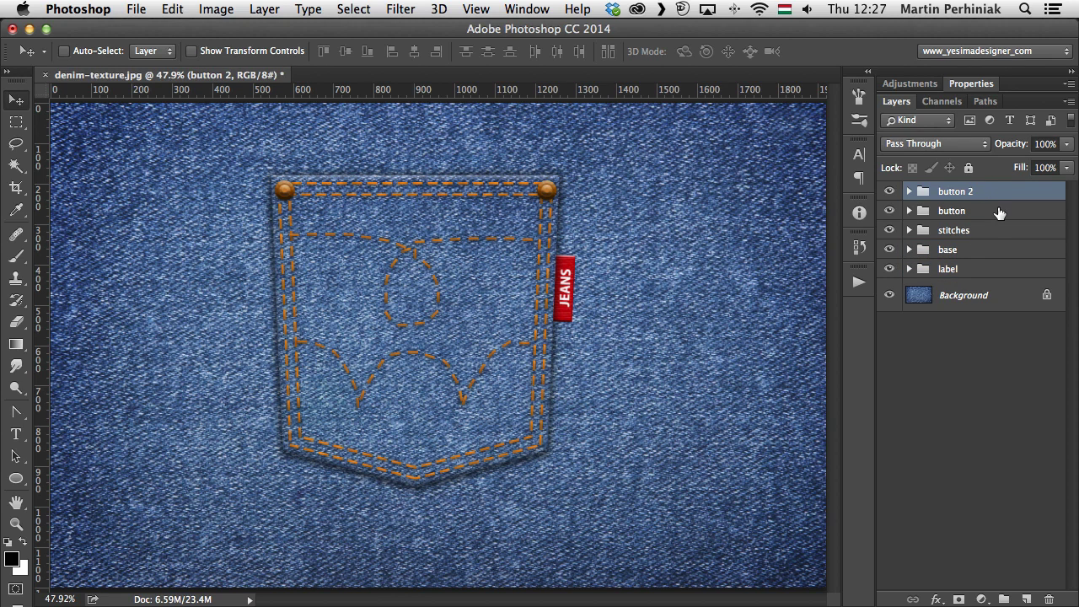
double_click(970, 212)
key("Escape")
double_click(952, 212)
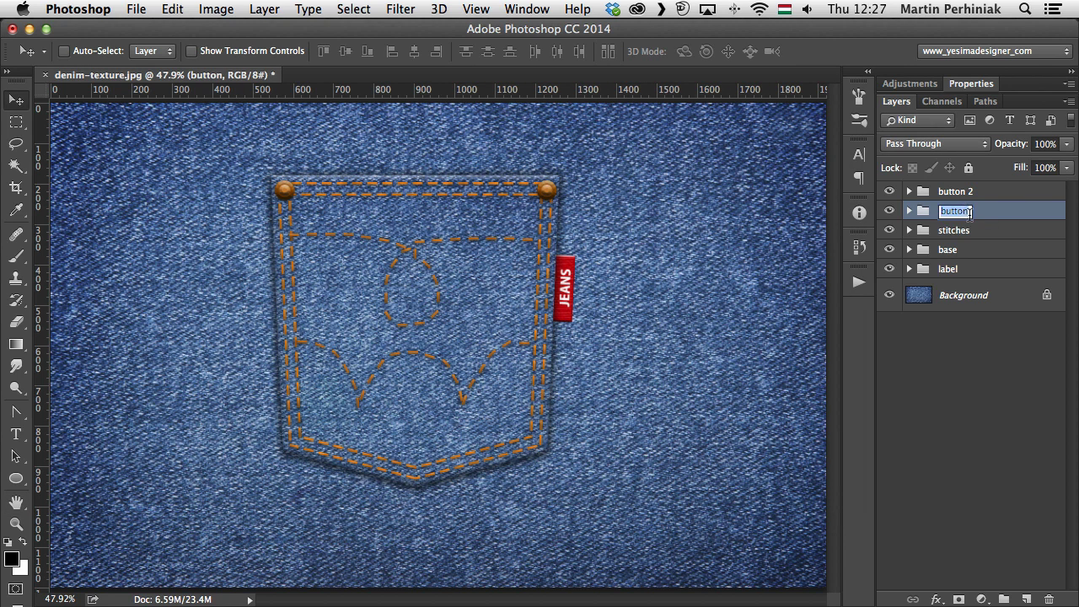
key("Right")
key("Return")
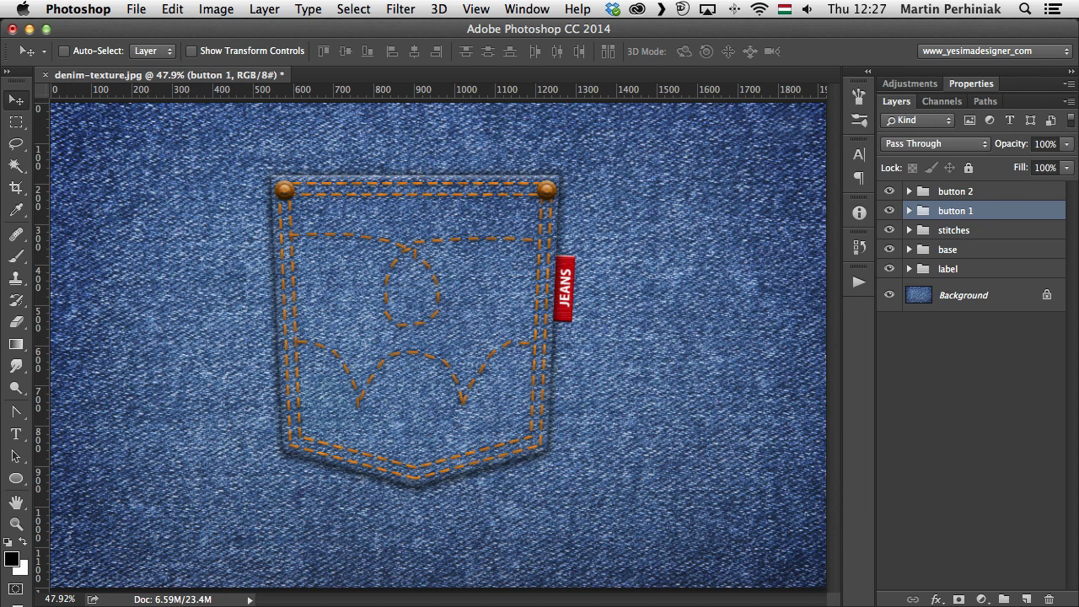
Step: Group all the groups from label up to button 2 and name the new group pocket
left_click(970, 270)
left_click(974, 191, "shift")
key("super+g")
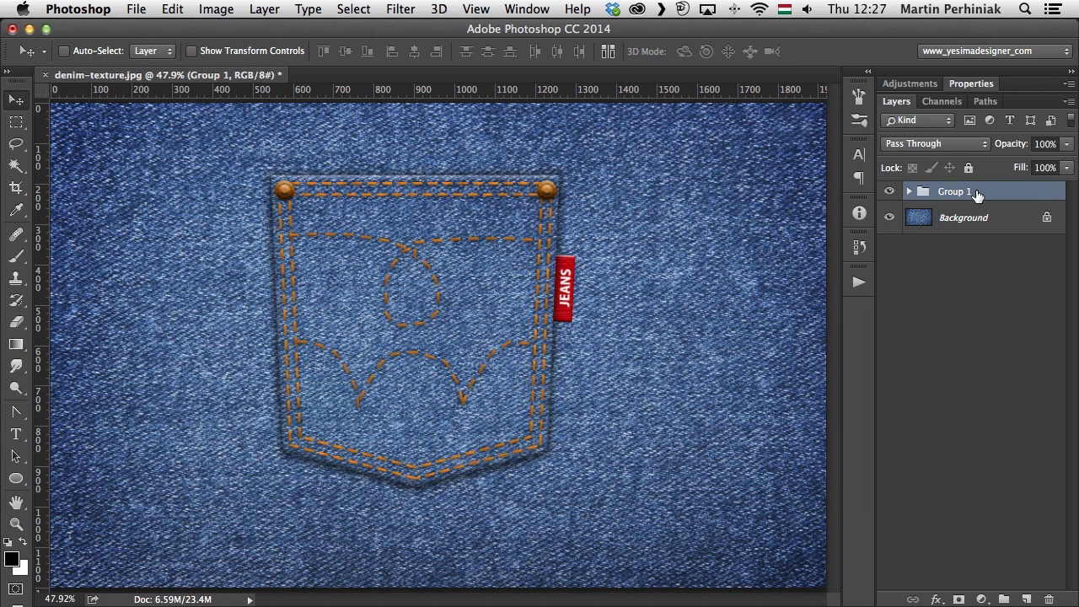
double_click(974, 193)
type("pocket")
key("Return")
Step: Move the whole pocket group right and slightly down to the middle of the denim background
left_click_drag(391, 285, 453, 294)
key("super+minus")
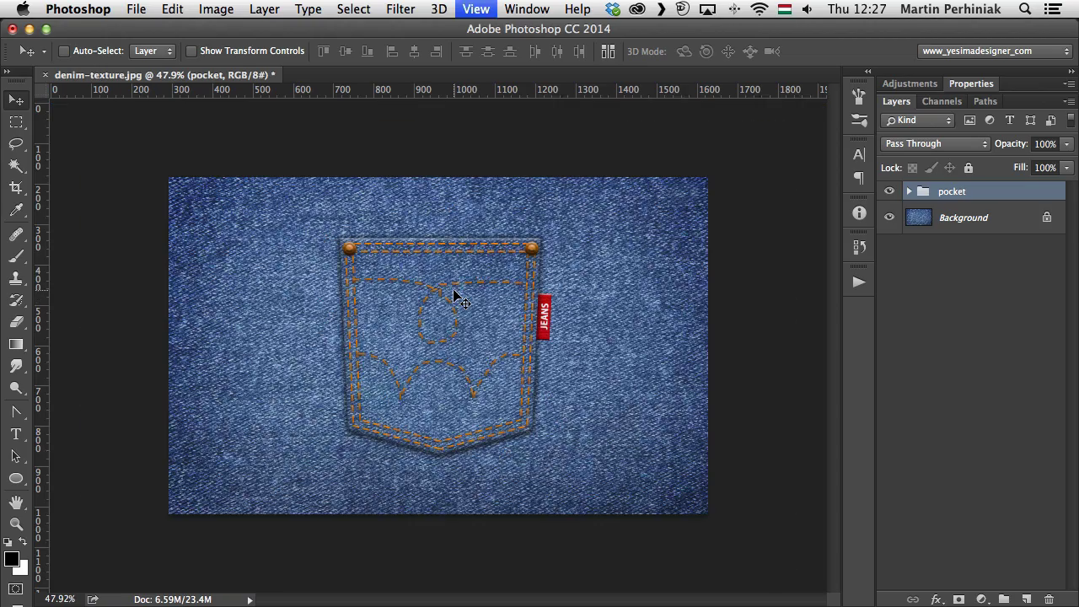
key("super+plus")
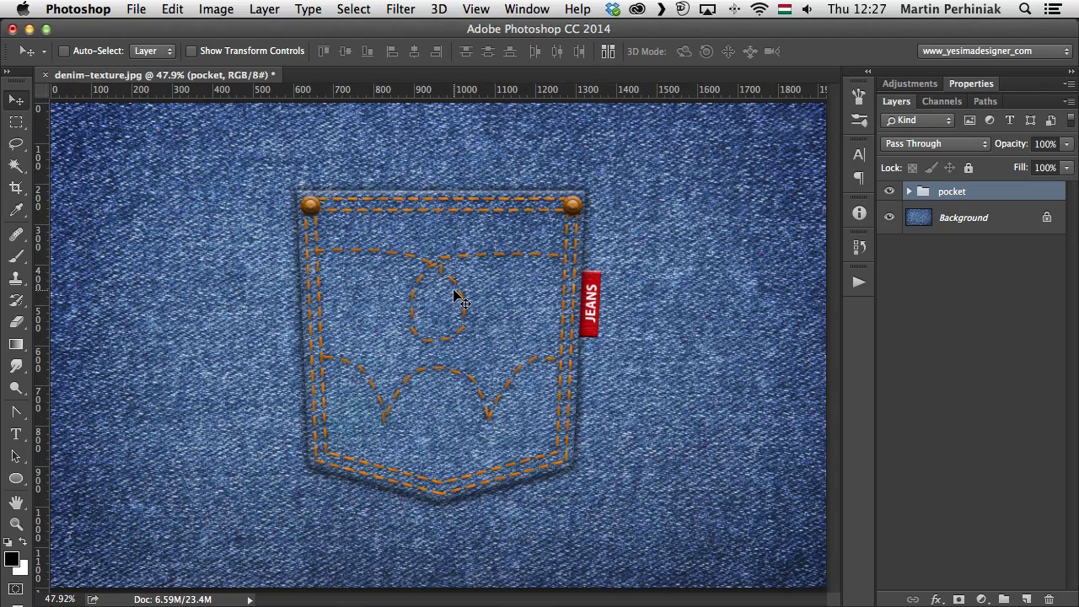
key("super+0")
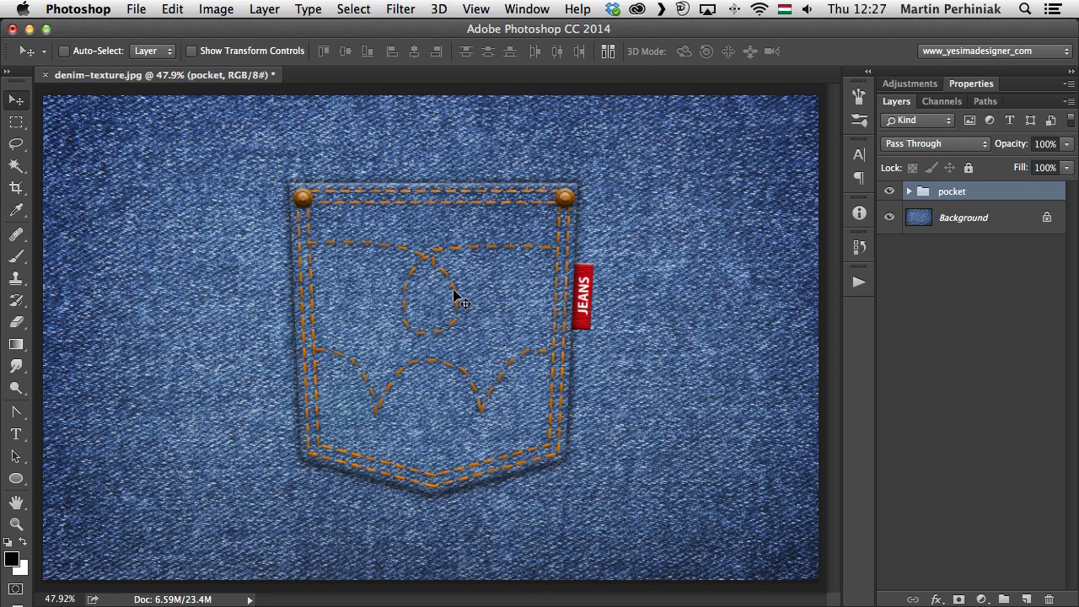
Step: Examine the stroke and dashed line options of the pocket shape, leaving them unchanged, and deselect the shape
key("a")
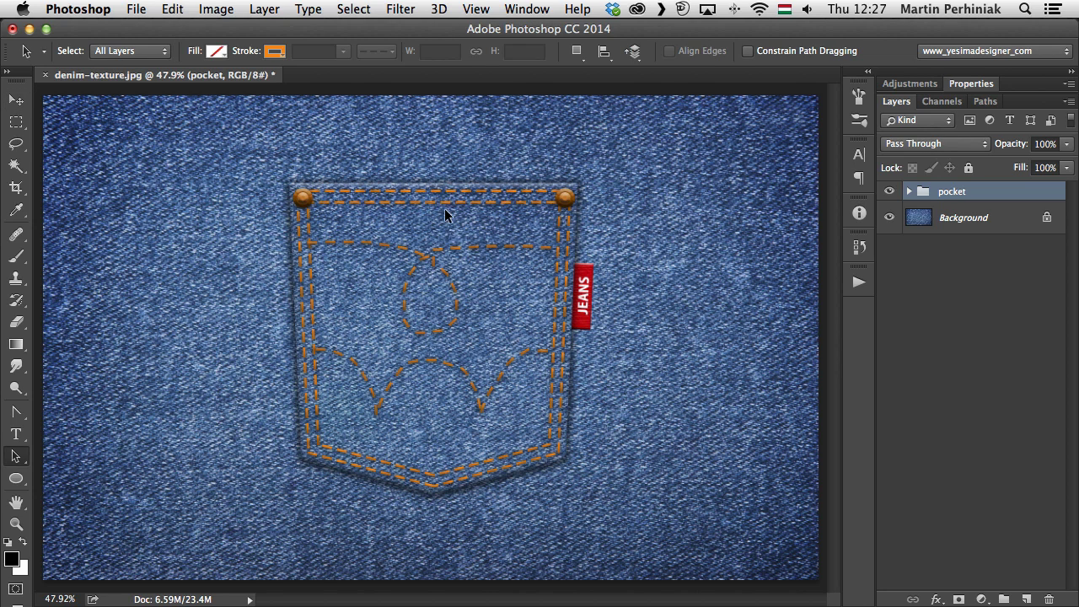
left_click(445, 213)
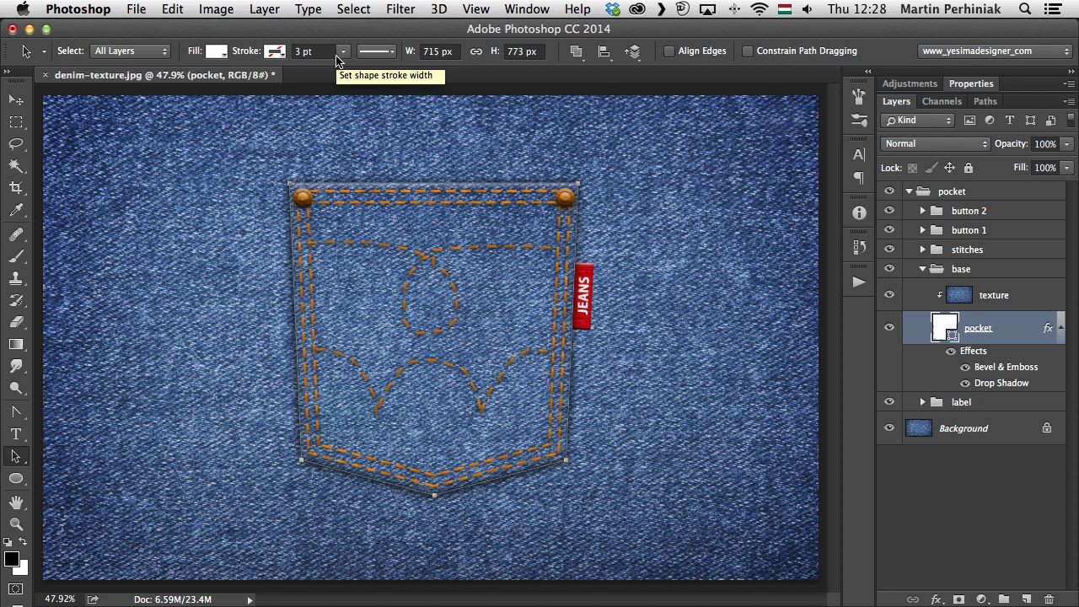
left_click(371, 52)
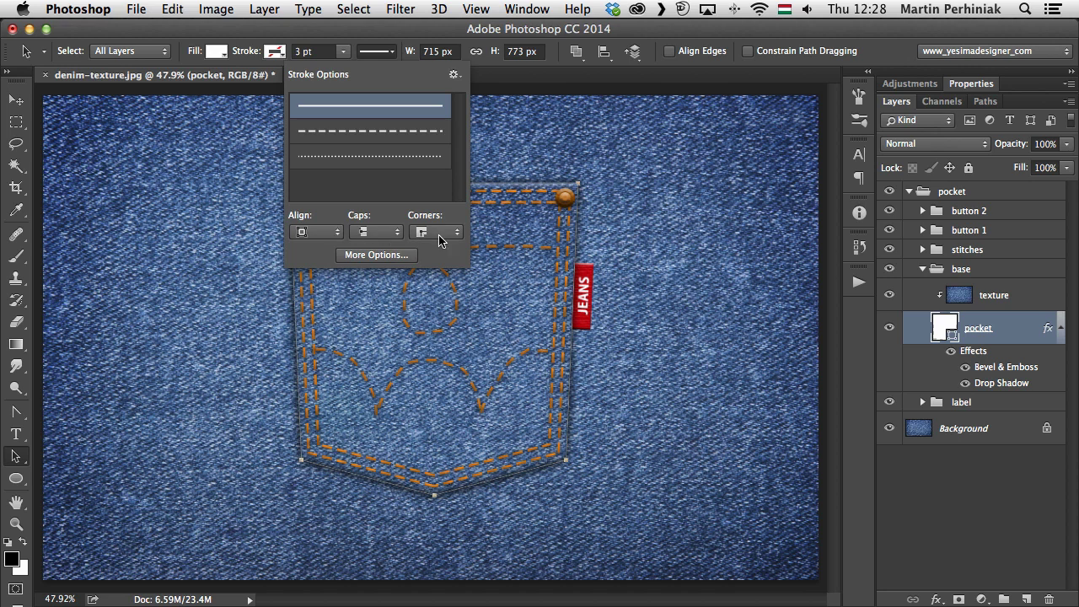
left_click(408, 256)
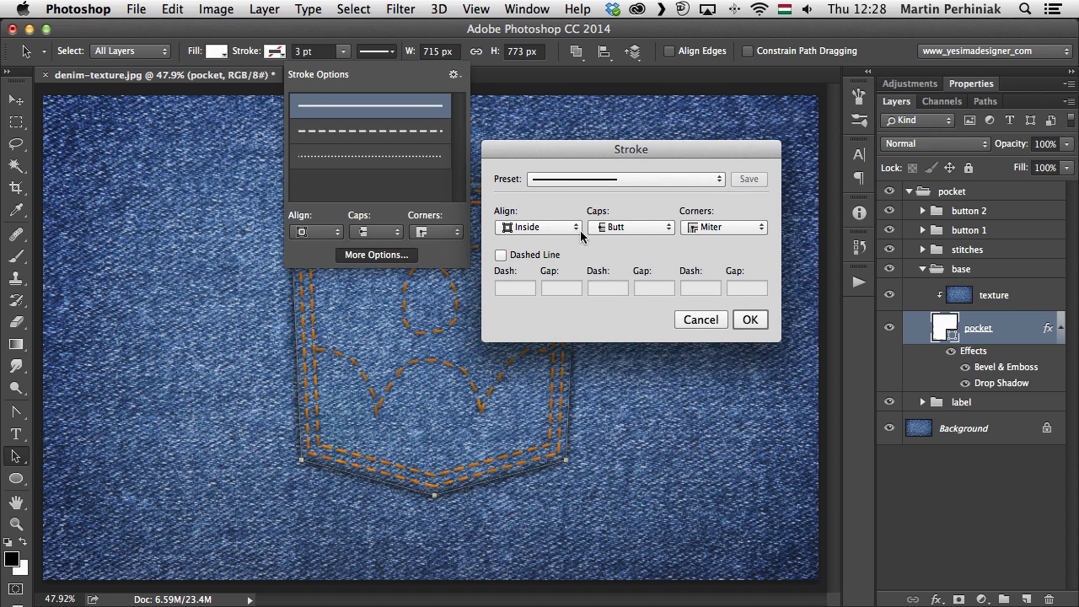
left_click(695, 321)
left_click(629, 221)
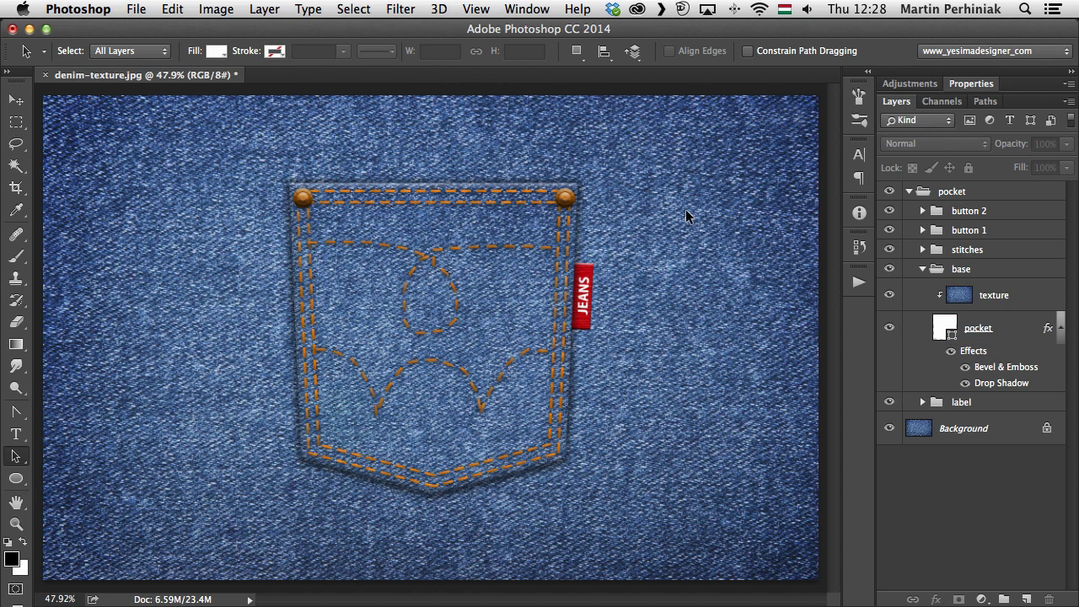